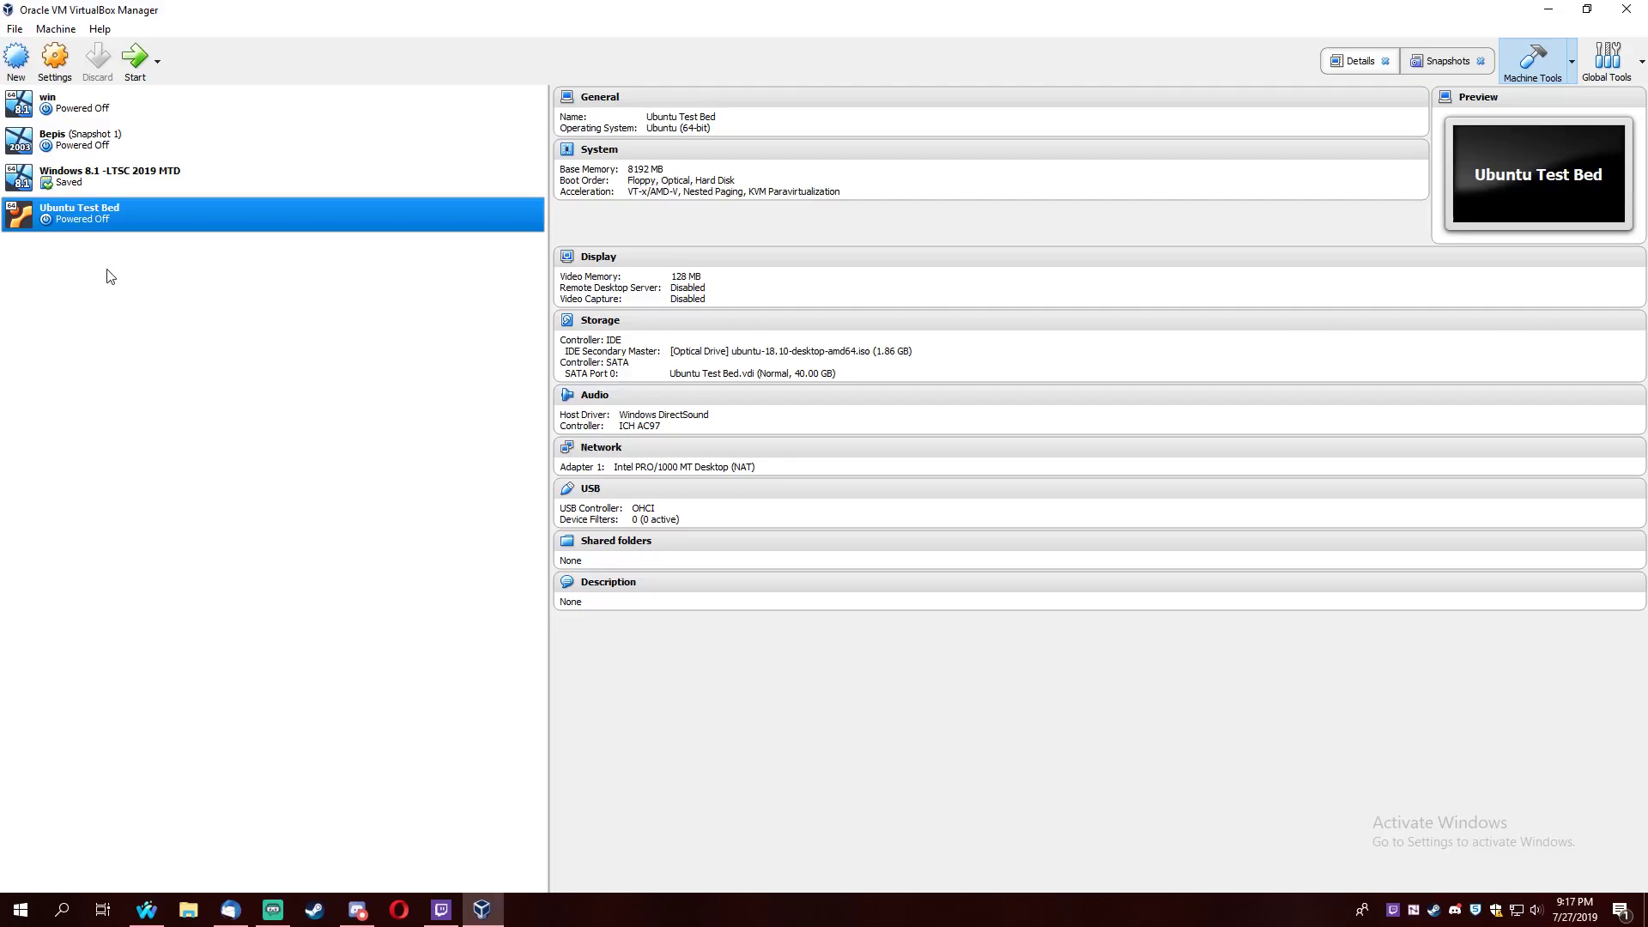
Step: Start the Ubuntu Test Bed VM, keep English, choose OEM install mode, and highlight Install Ubuntu
{"action": "double_click", "coordinate": [107, 225]}
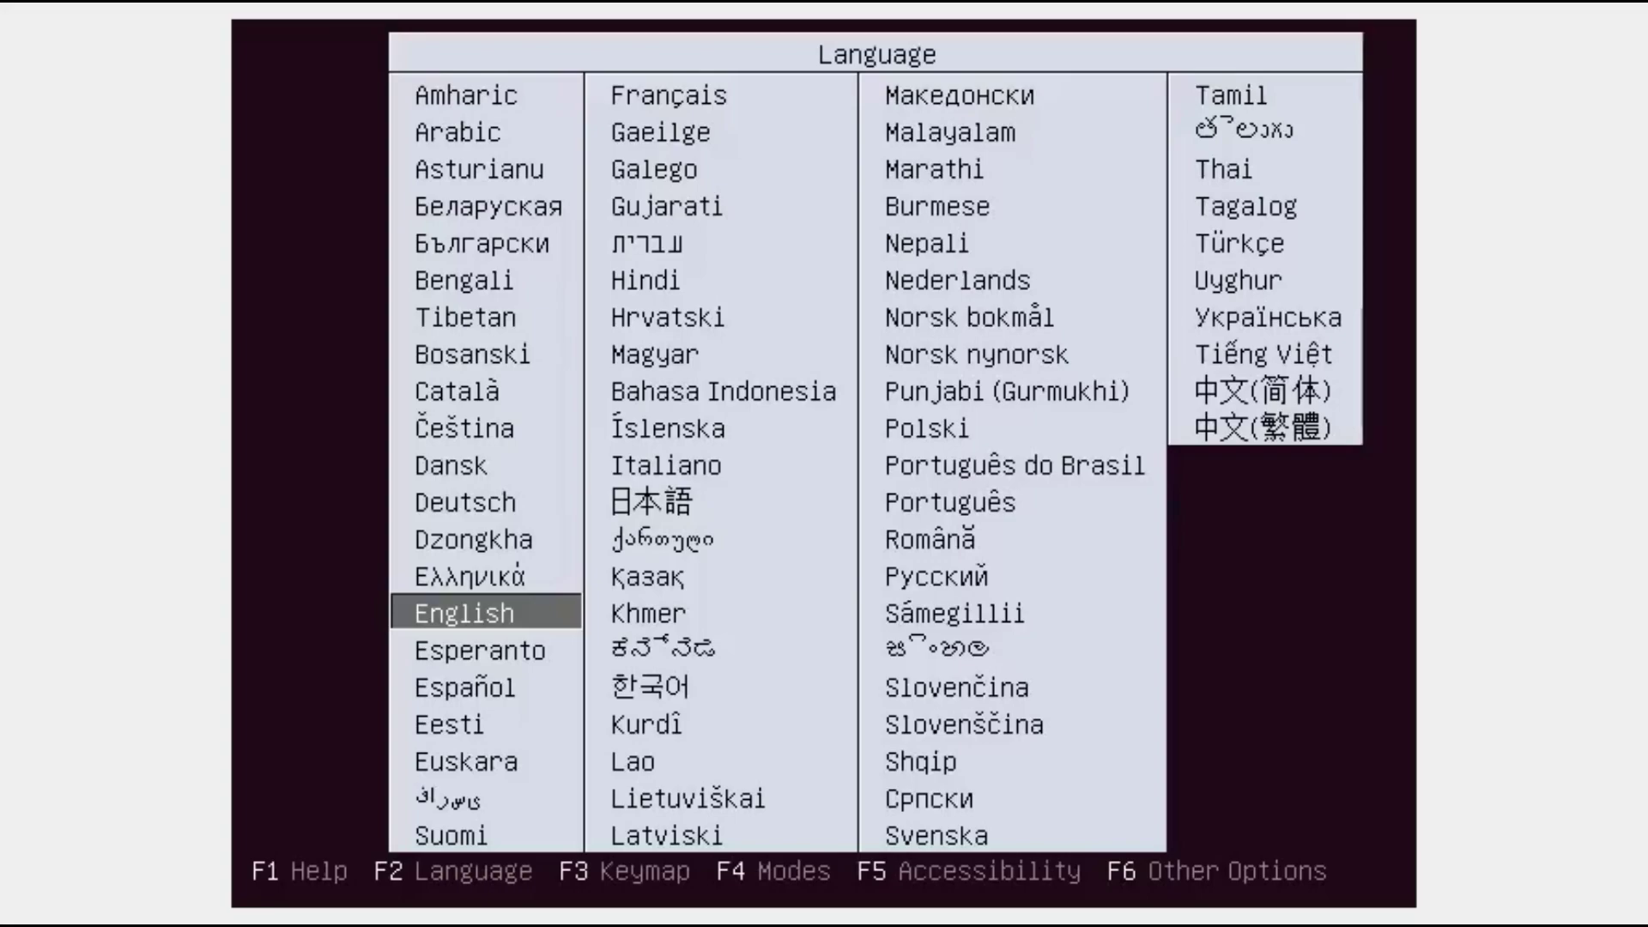
{"action": "key", "text": "Return"}
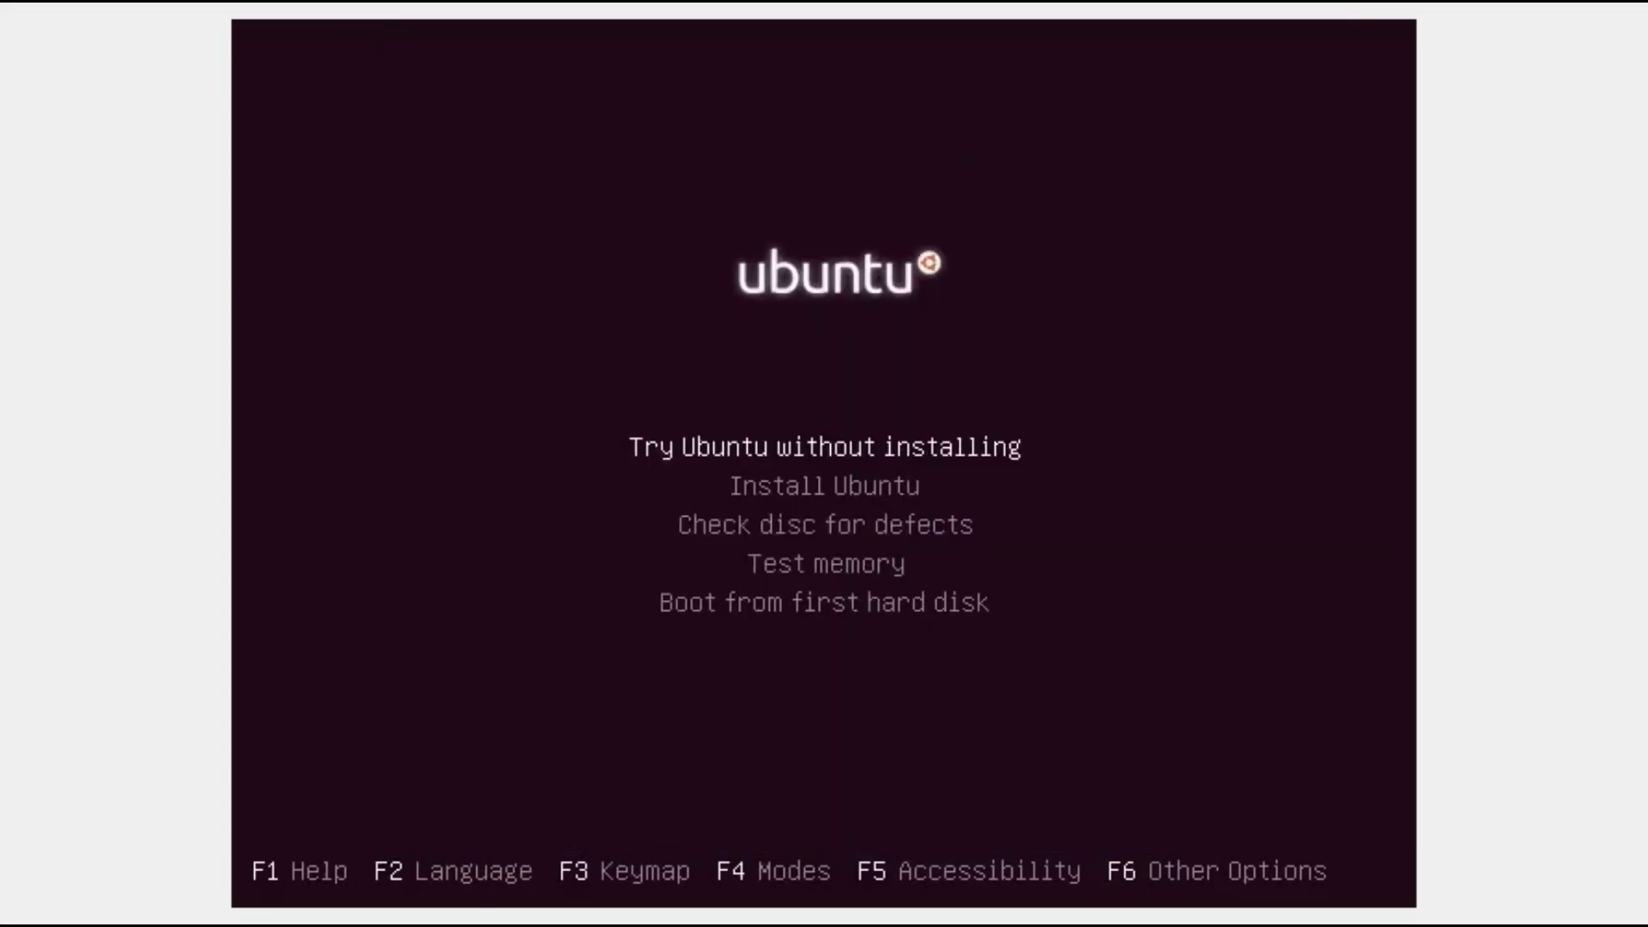
{"action": "key", "text": "F4"}
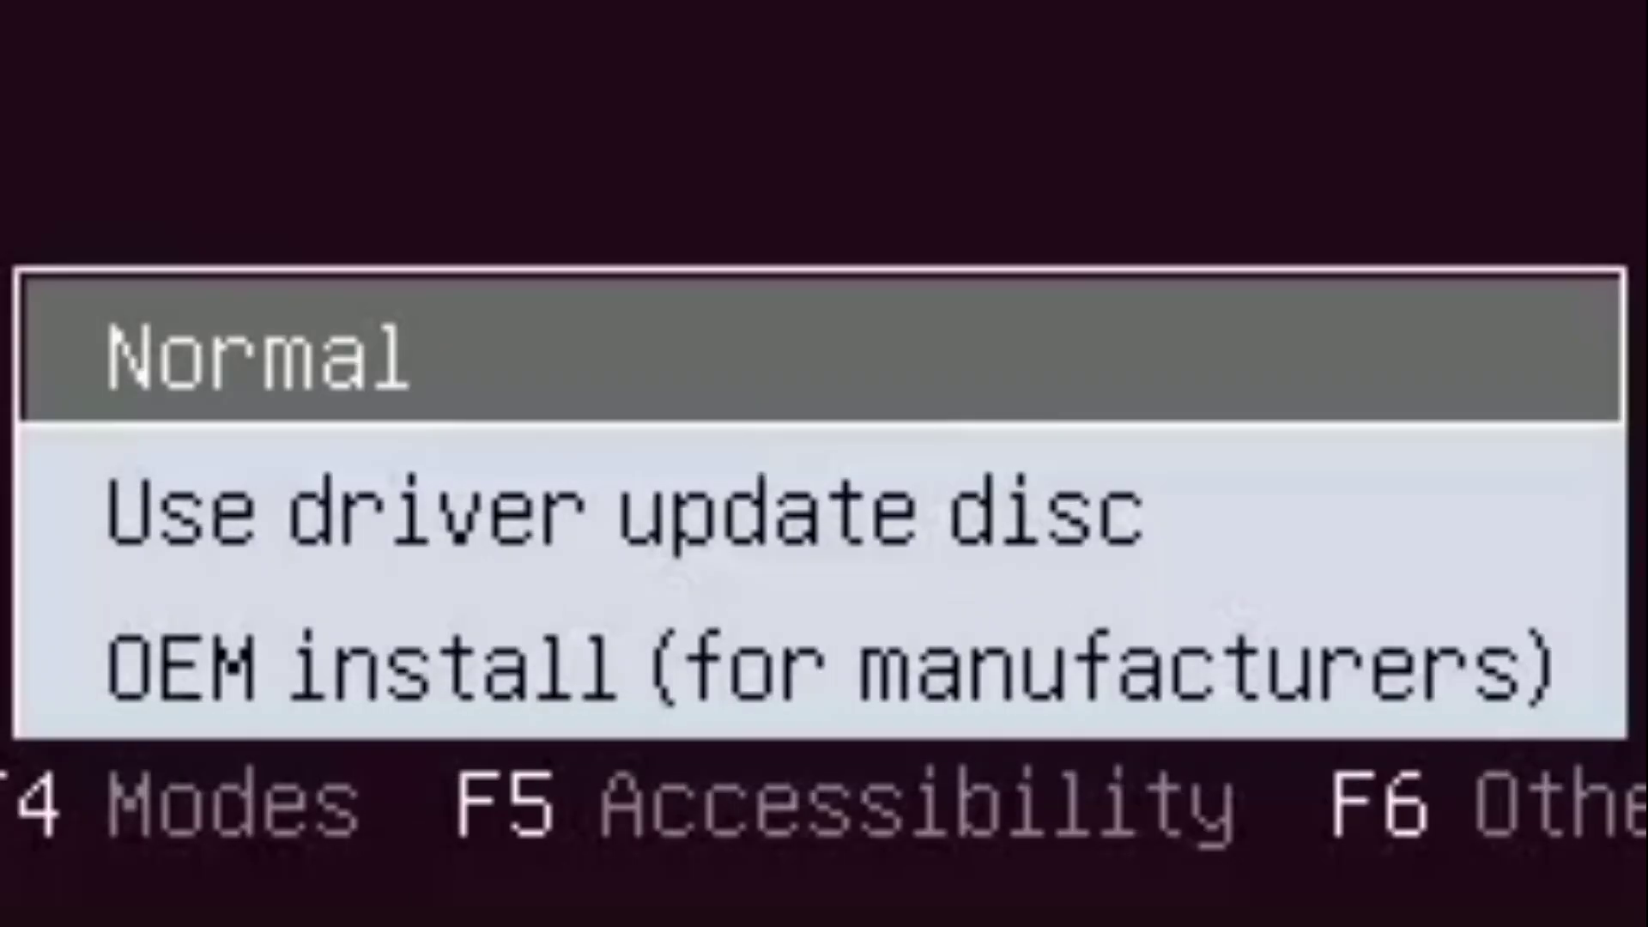
{"action": "key", "text": "Down"}
{"action": "key", "text": "Down"}
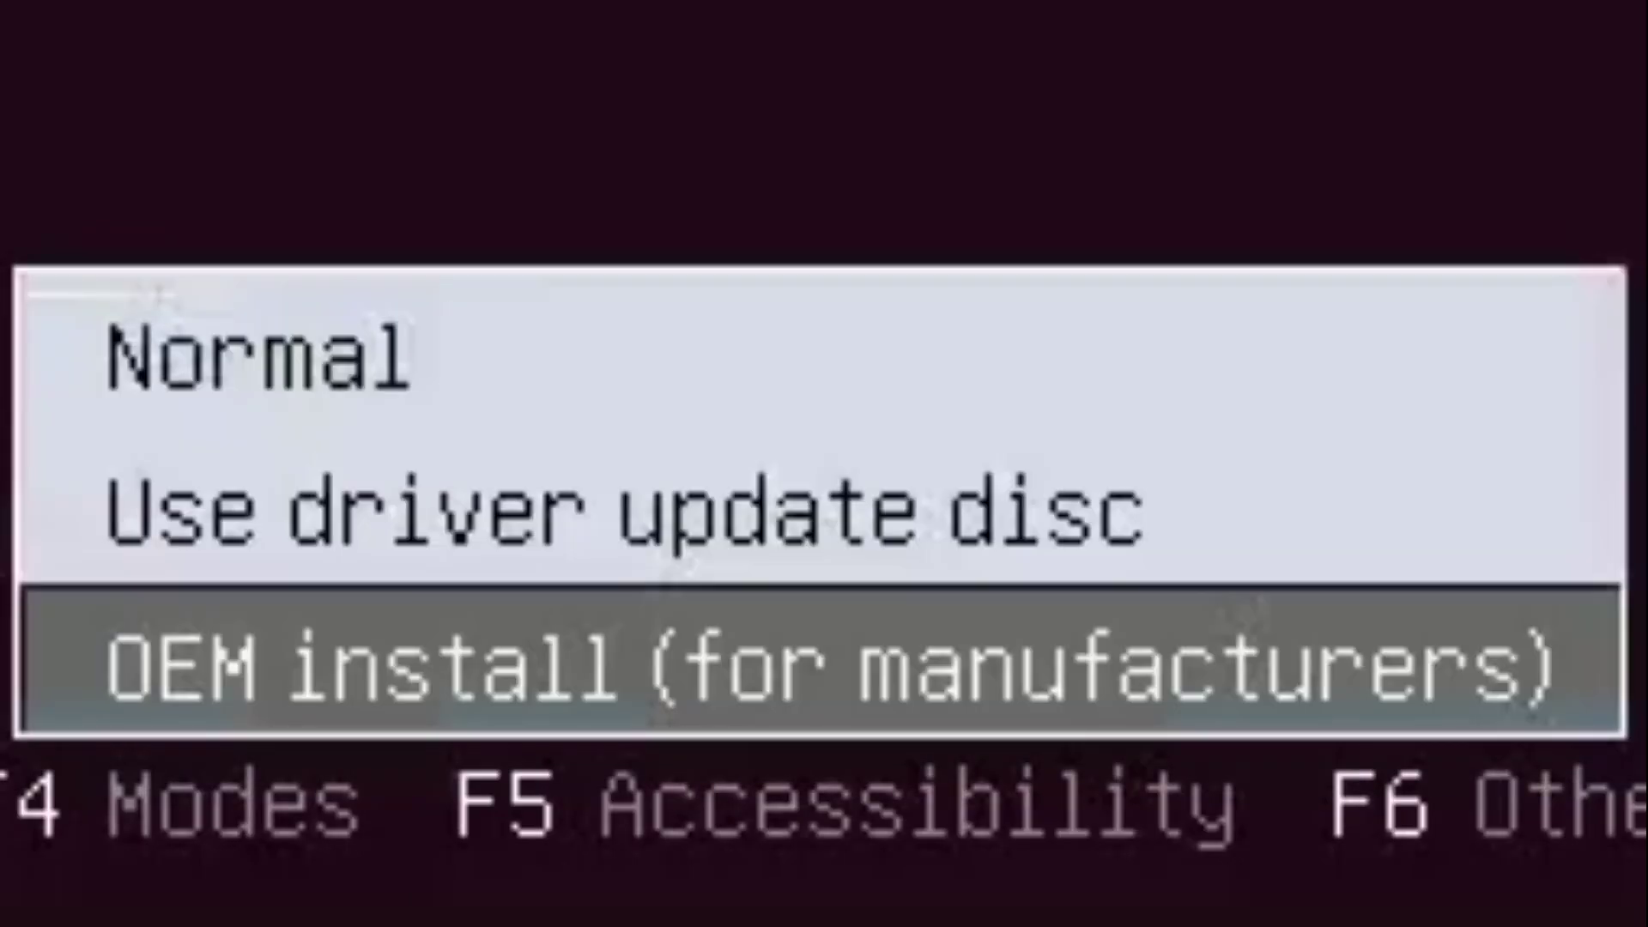
{"action": "key", "text": "Return"}
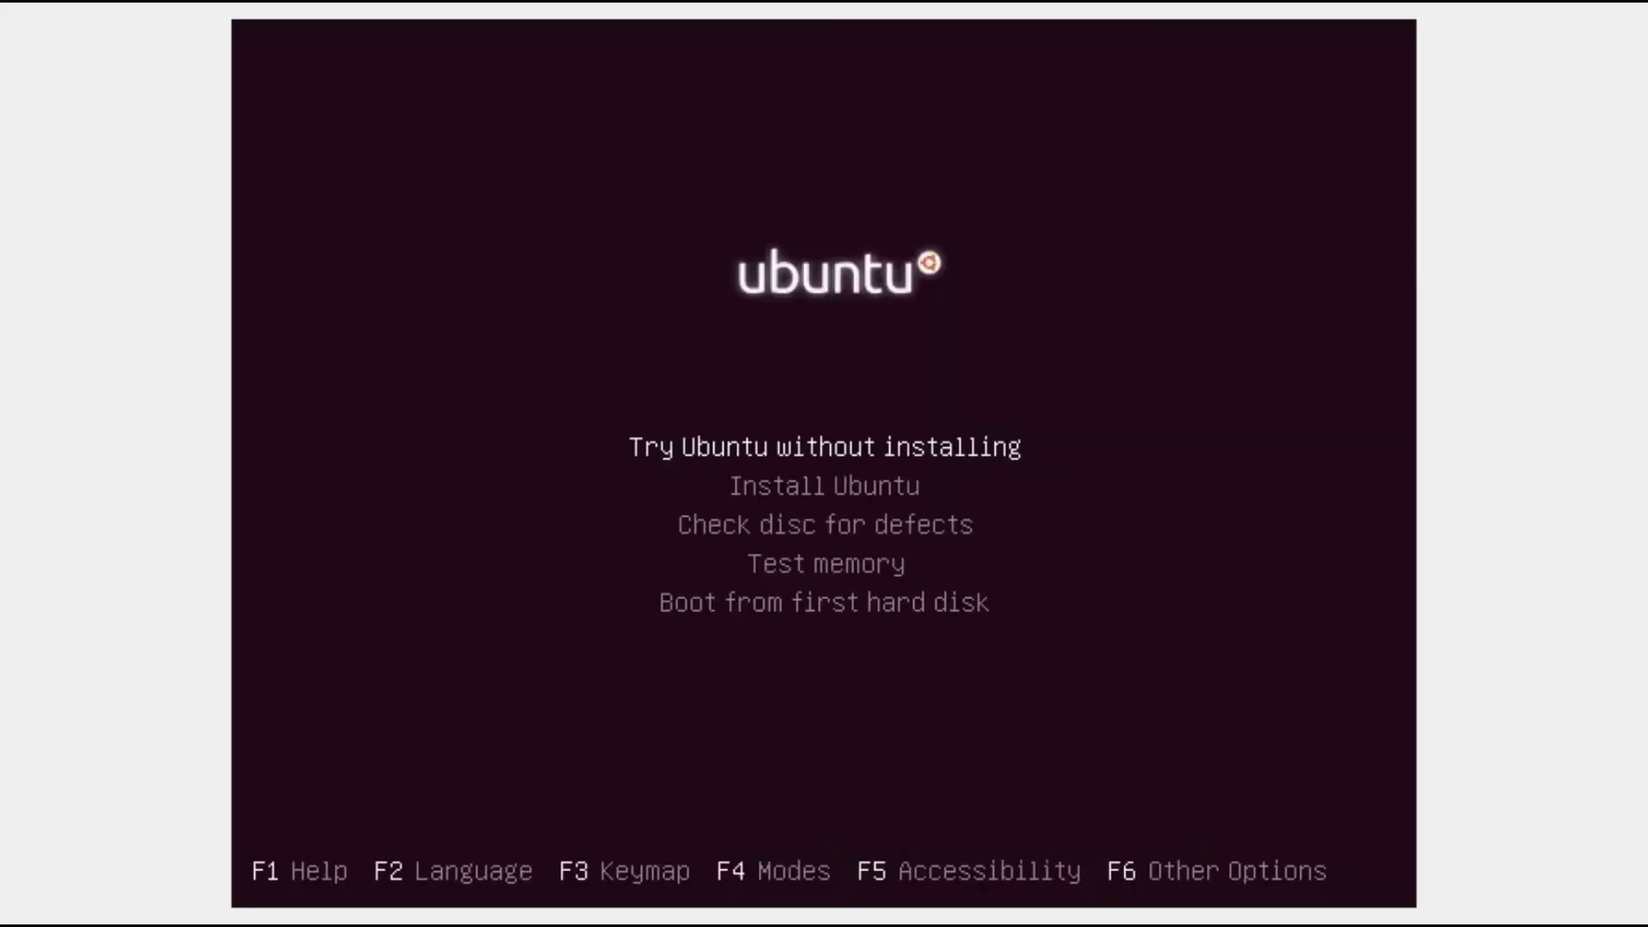
{"action": "key", "text": "Down"}
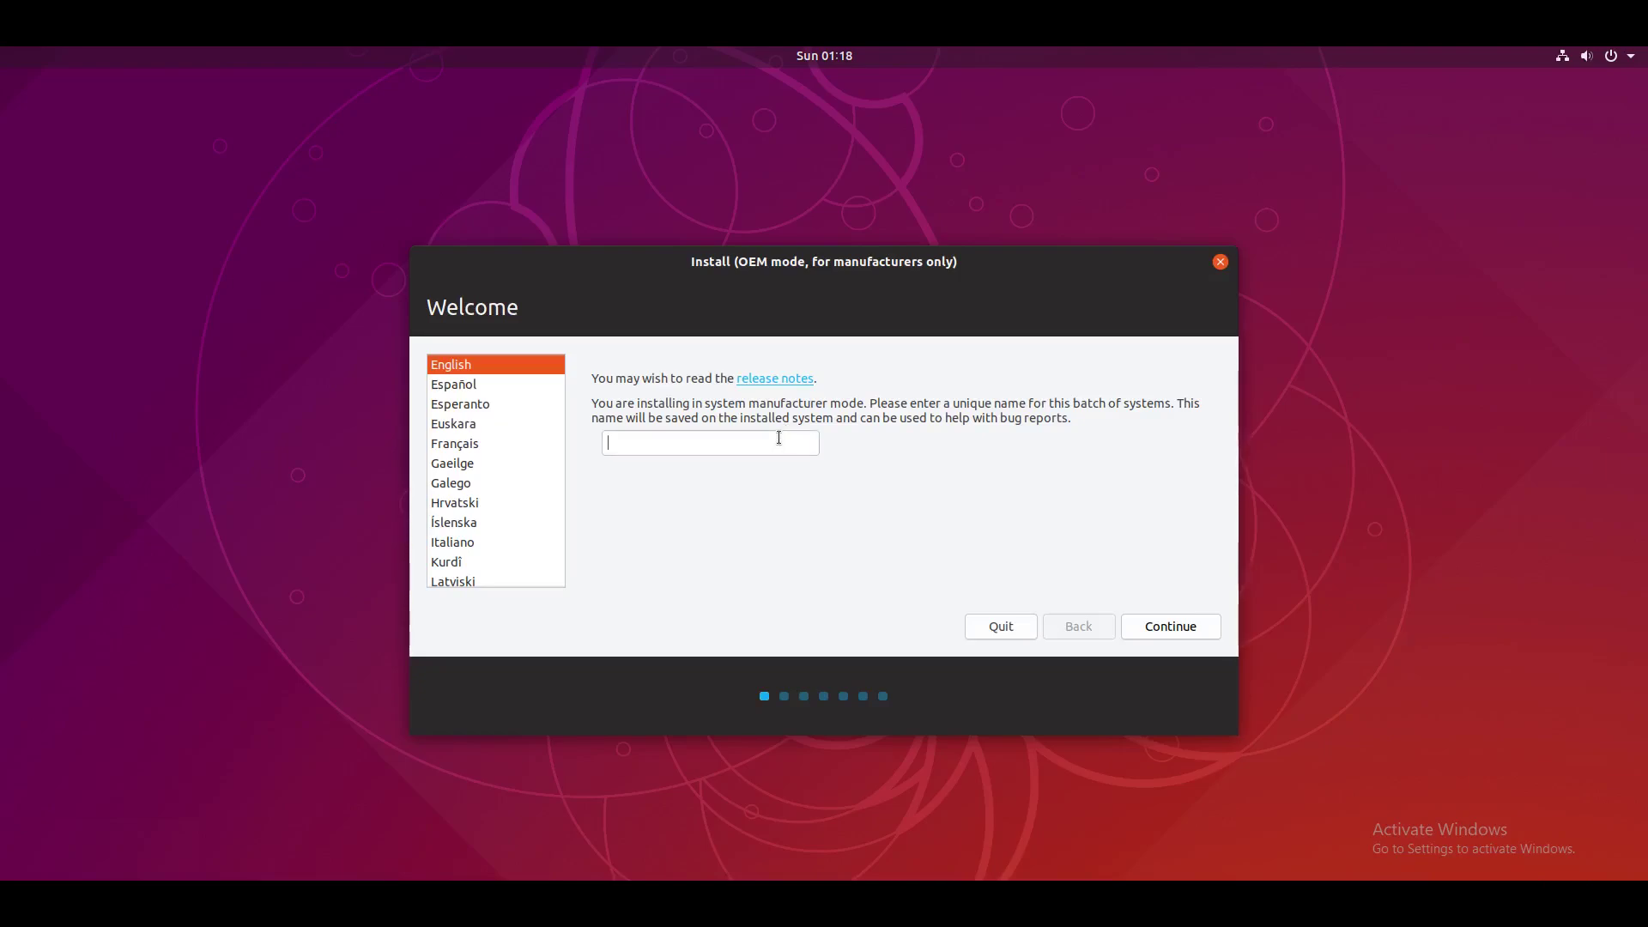
Step: Enter july2019 as the unique OEM batch name on the installer's Welcome page
{"action": "left_click", "coordinate": [778, 437]}
{"action": "key", "text": "ctrl+f"}
{"action": "left_click", "coordinate": [1574, 908]}
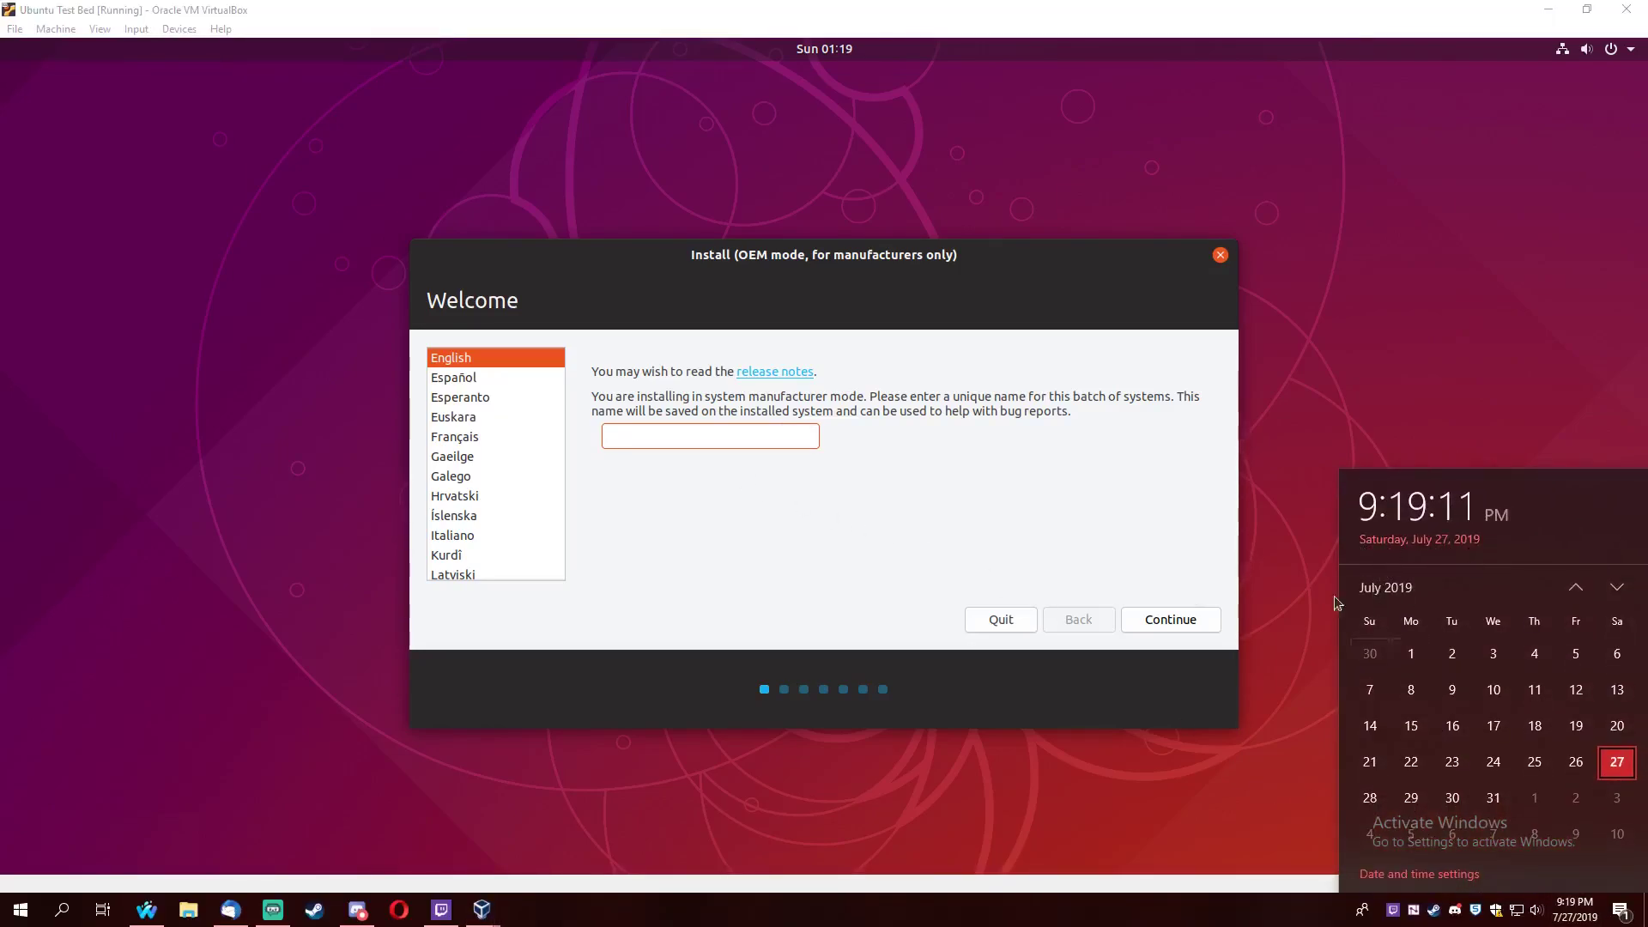
{"action": "left_click", "coordinate": [628, 434]}
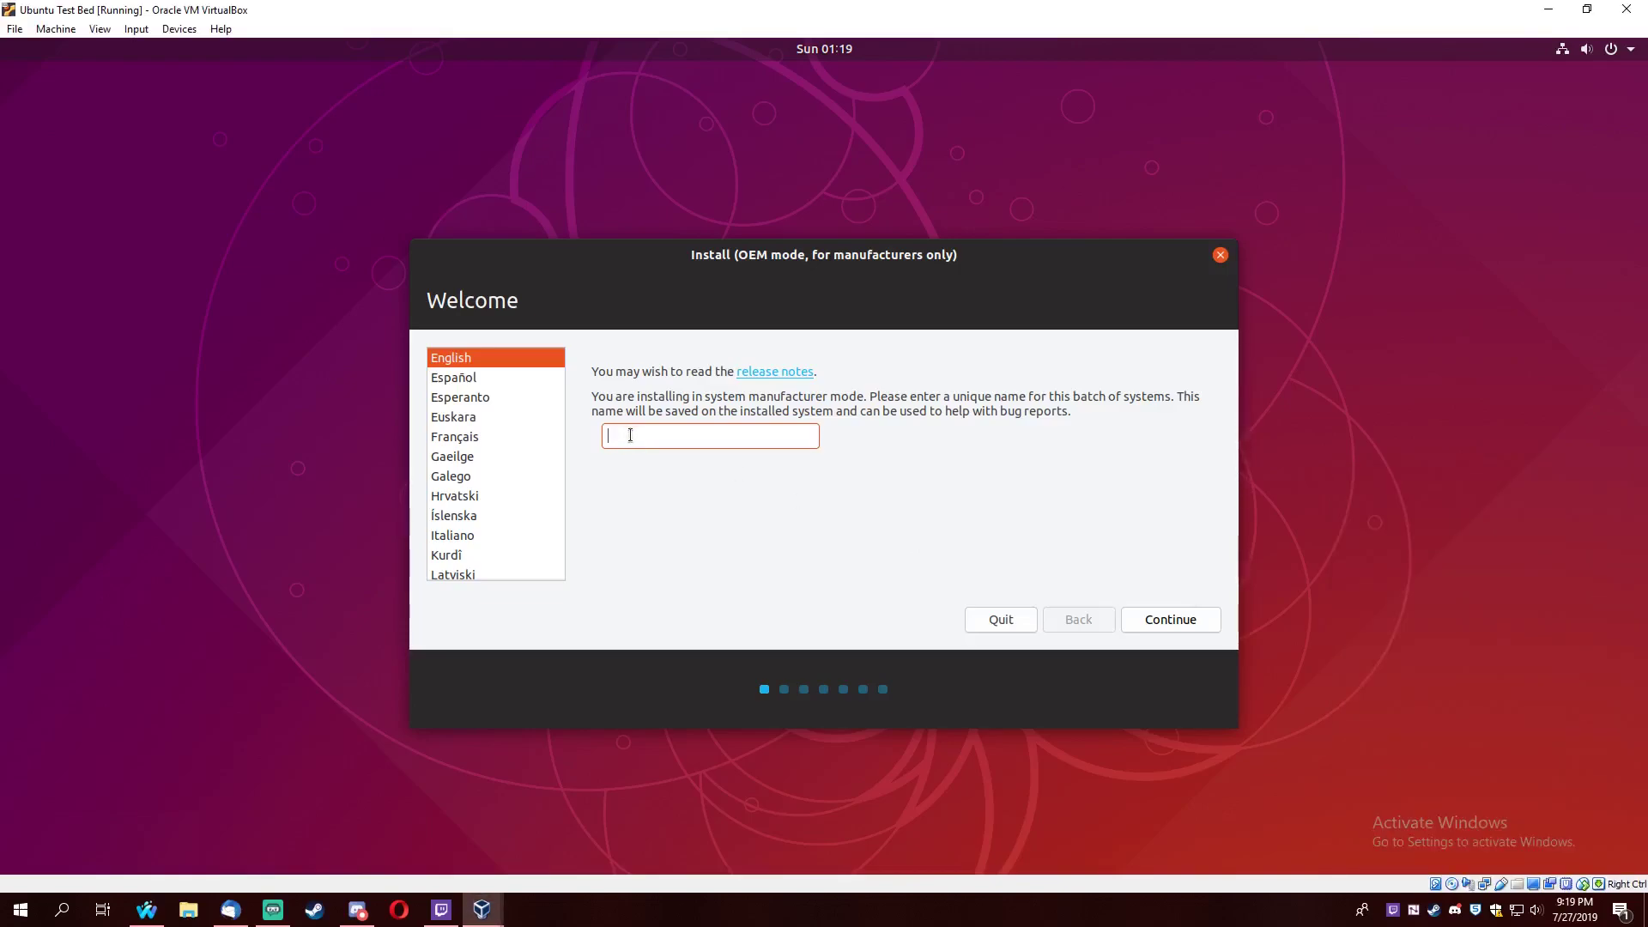
{"action": "type", "text": "july2019"}
{"action": "key", "text": "Control_R+f"}
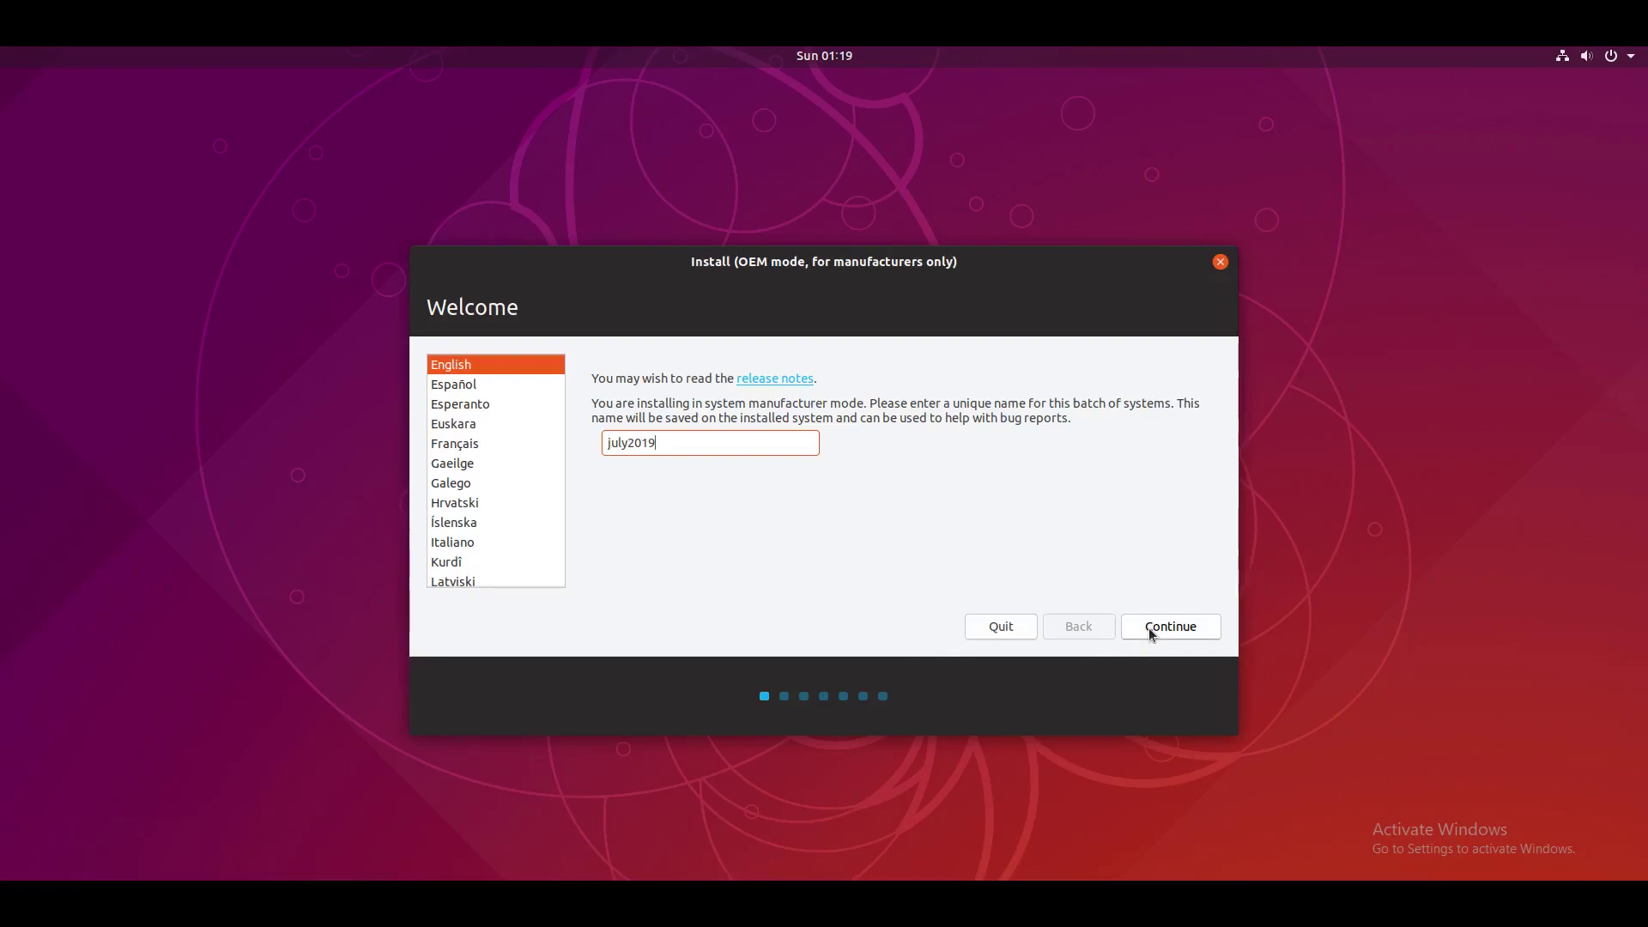
Step: Accept the English (US) keyboard, choose Minimal installation, and confirm erasing the whole disk
{"action": "left_click", "coordinate": [1151, 632]}
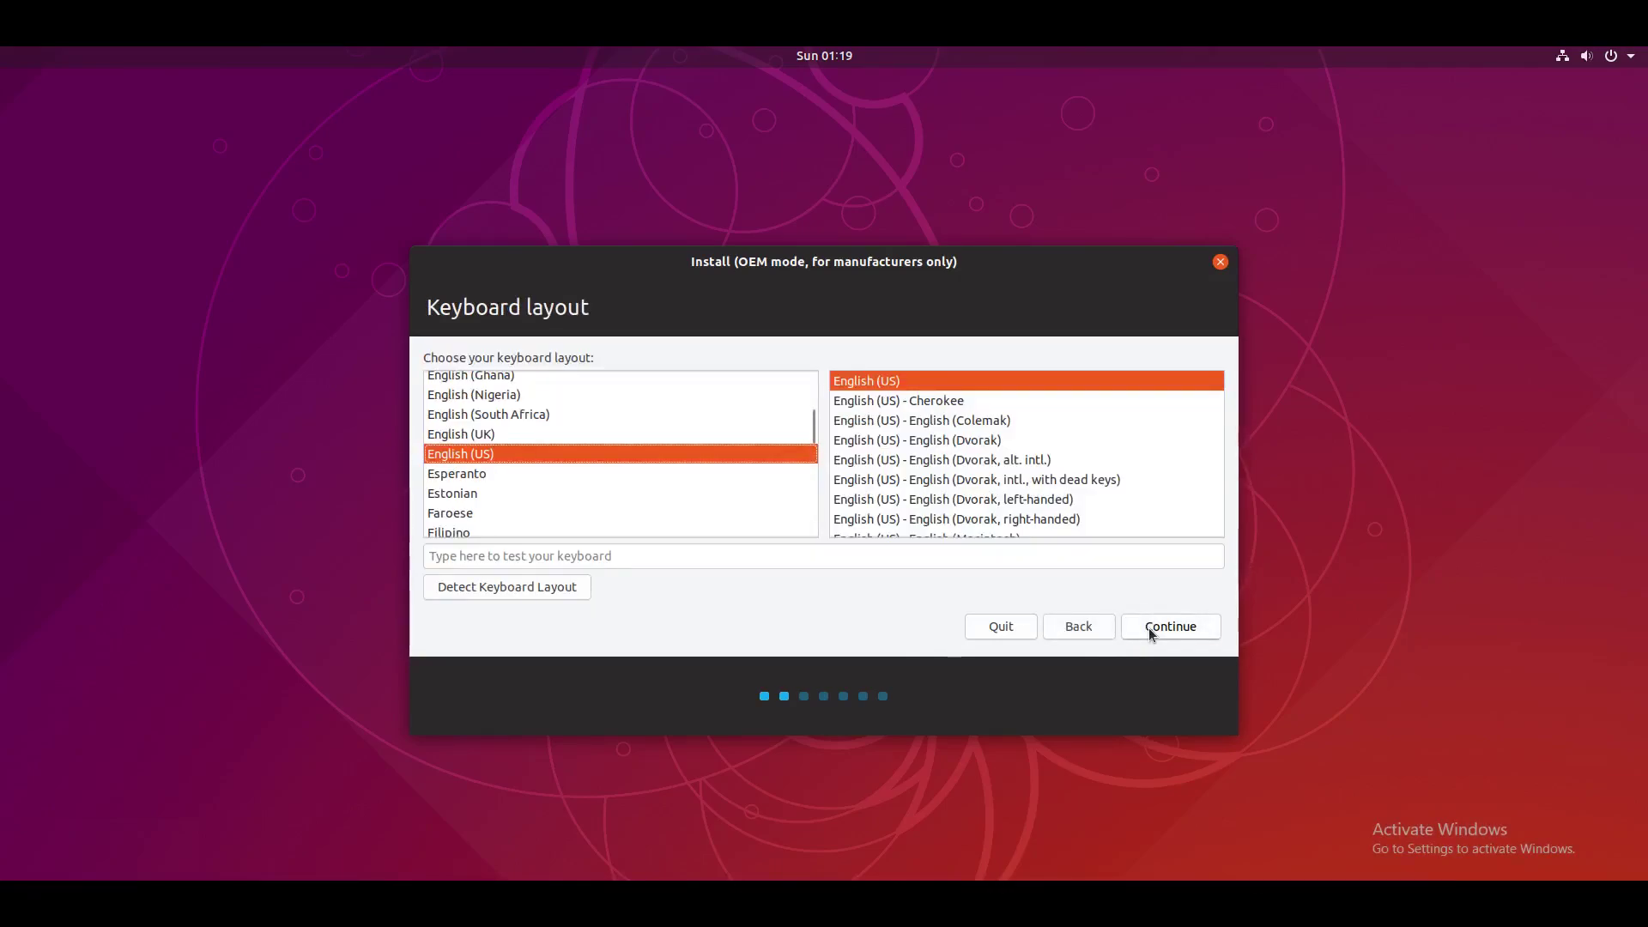
{"action": "left_click", "coordinate": [1151, 633]}
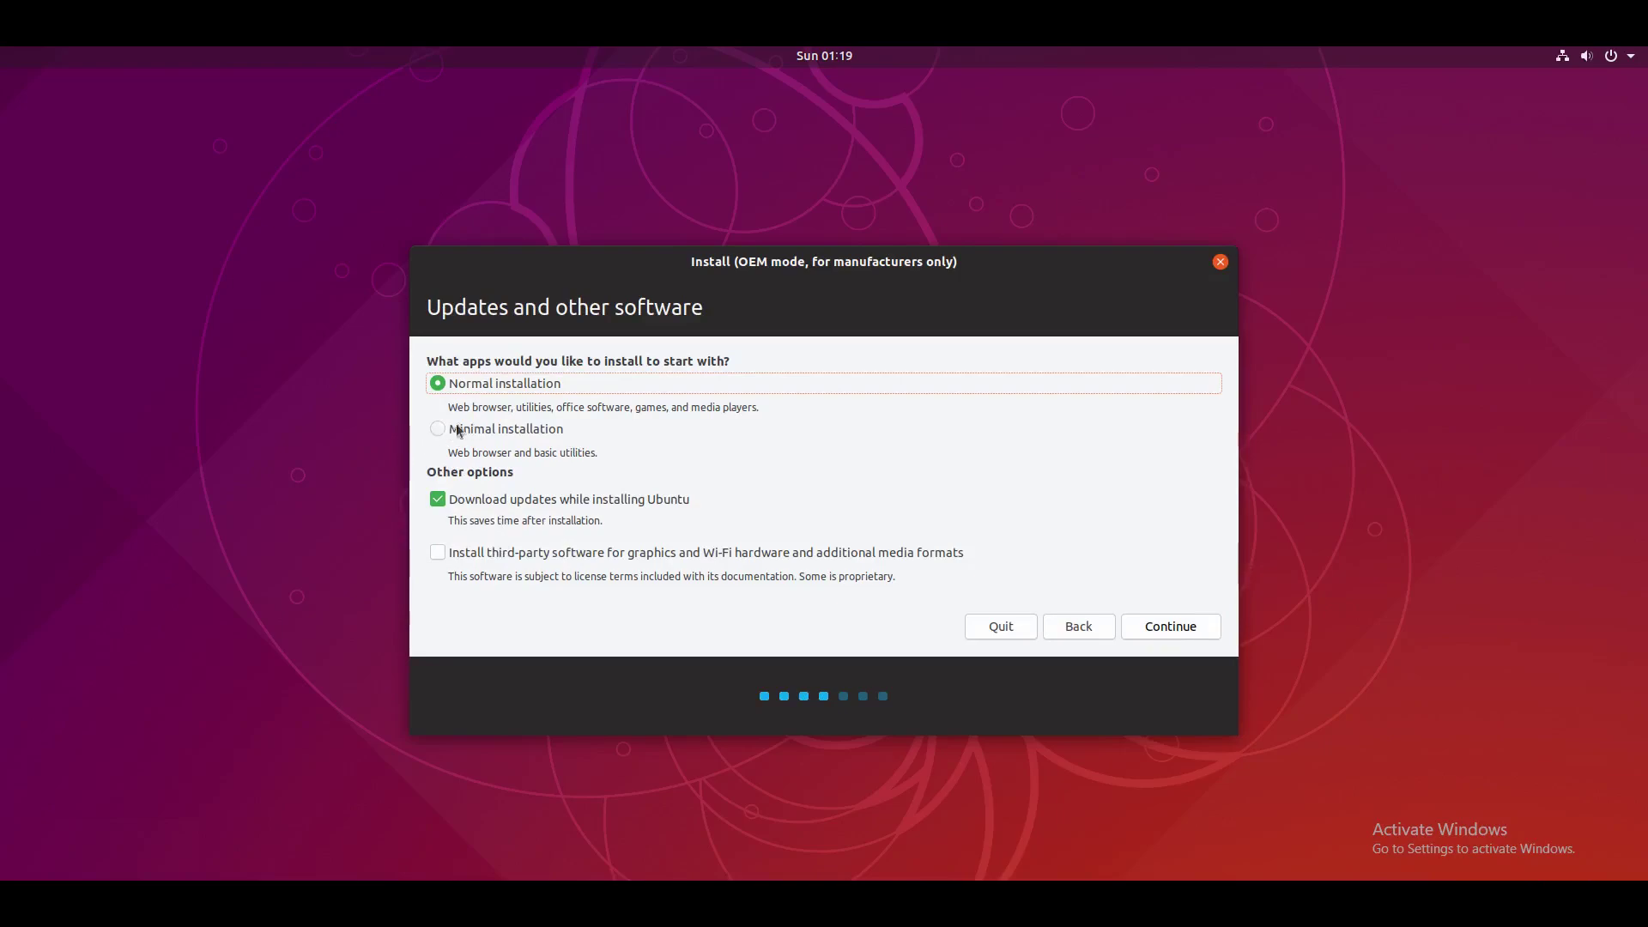
{"action": "left_click", "coordinate": [532, 436]}
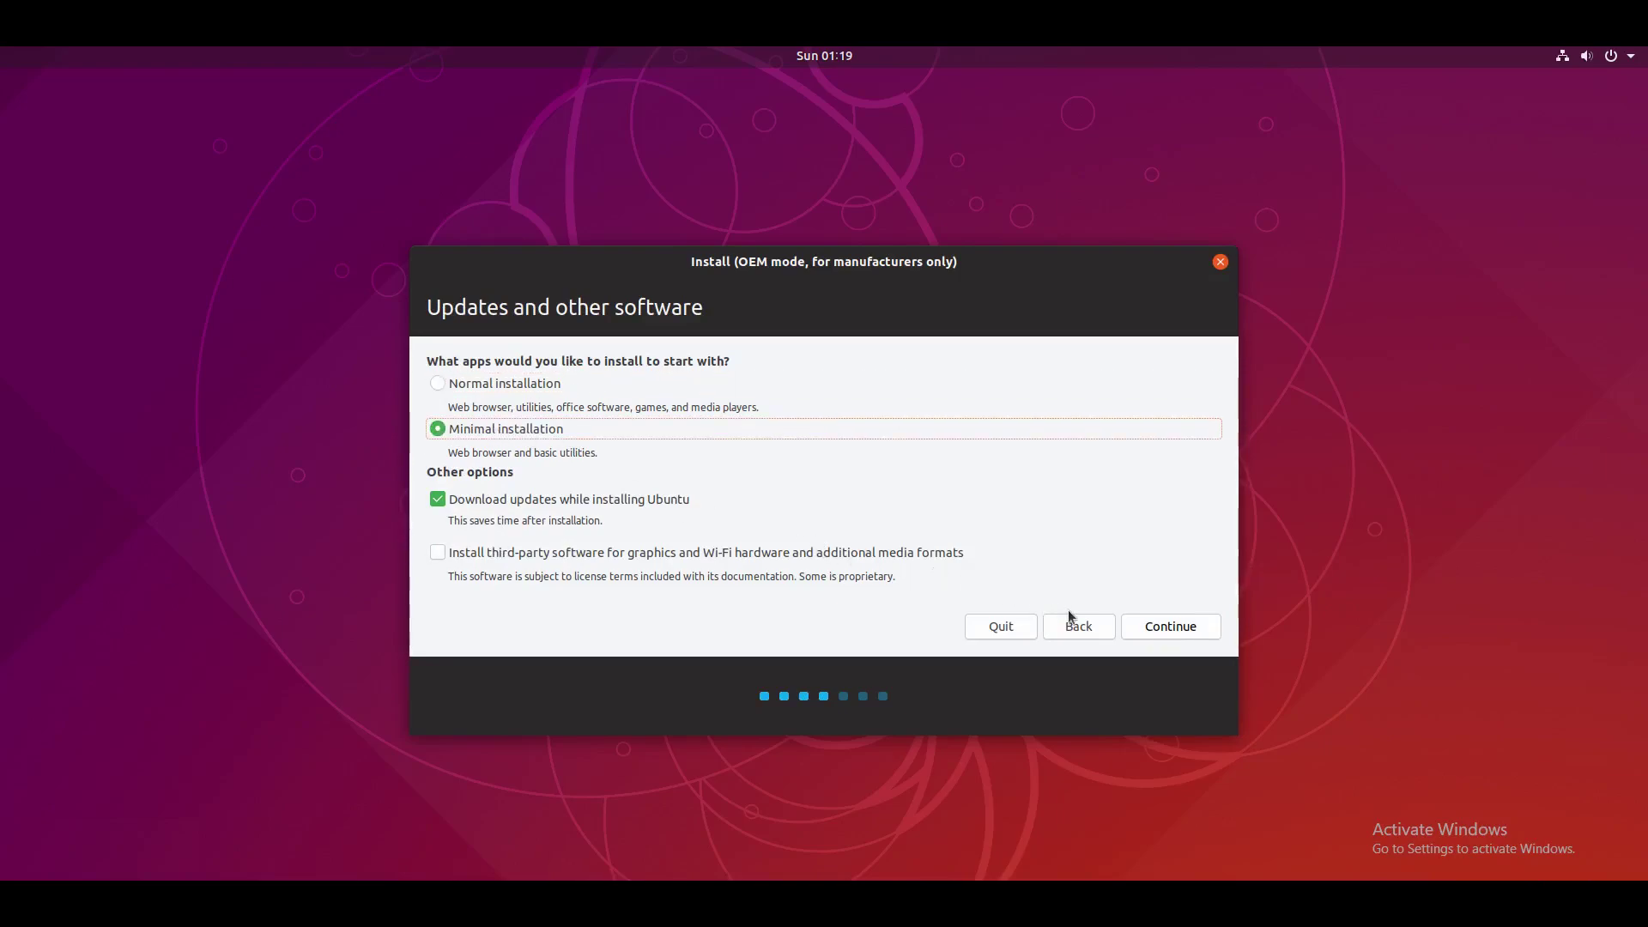
{"action": "left_click", "coordinate": [1157, 630]}
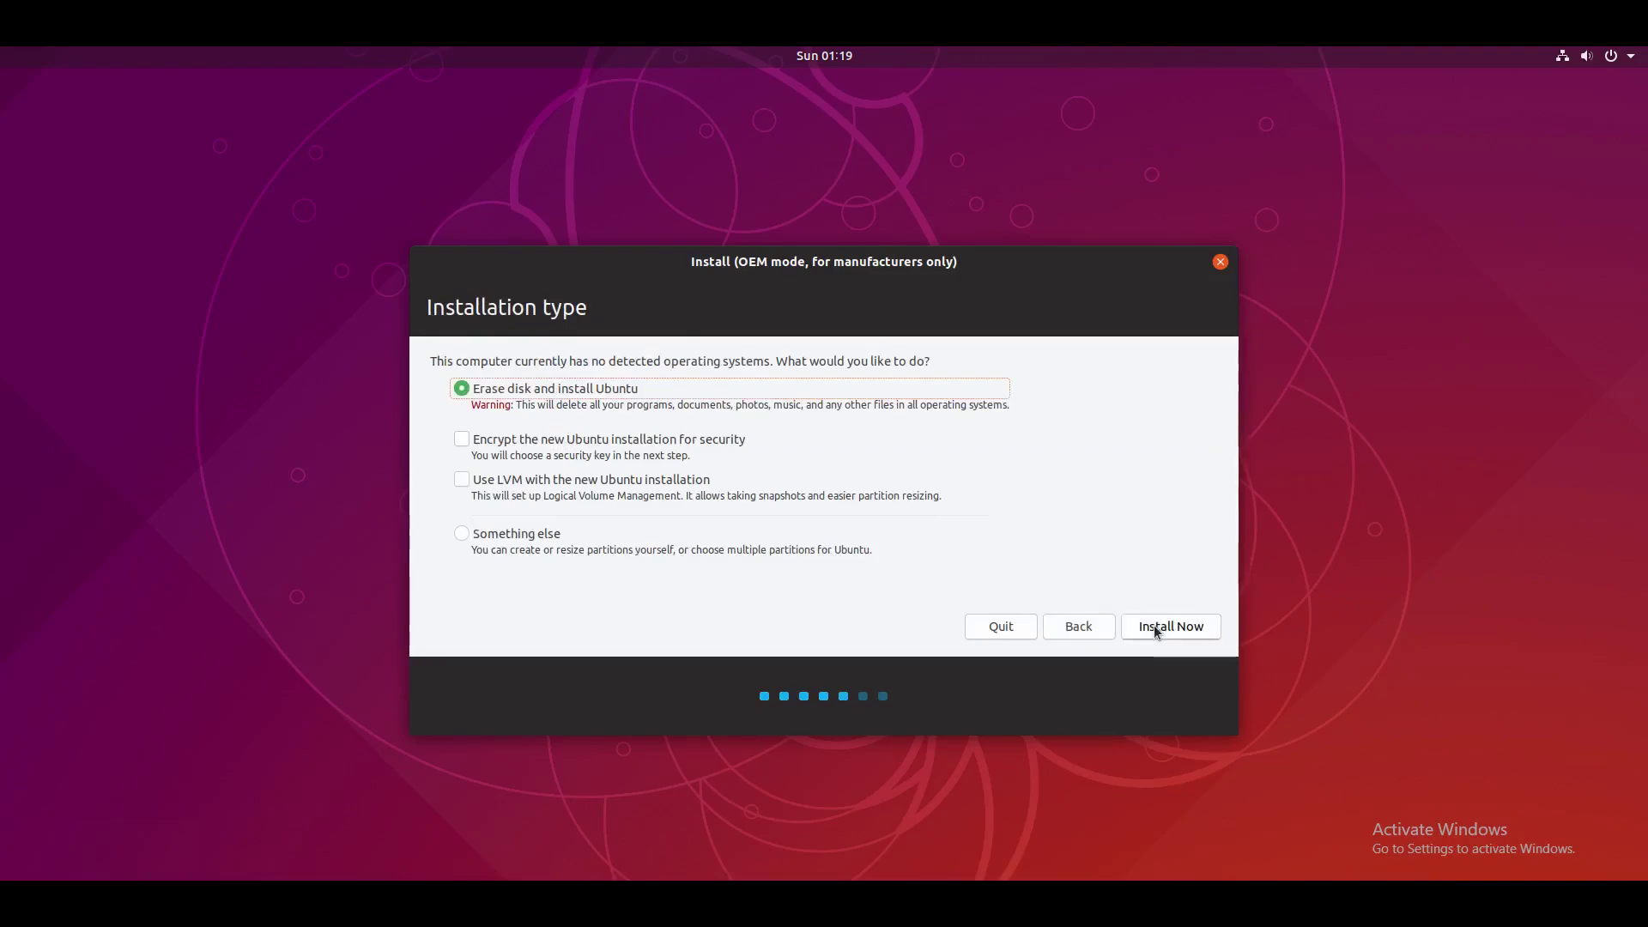
{"action": "left_click", "coordinate": [1156, 629]}
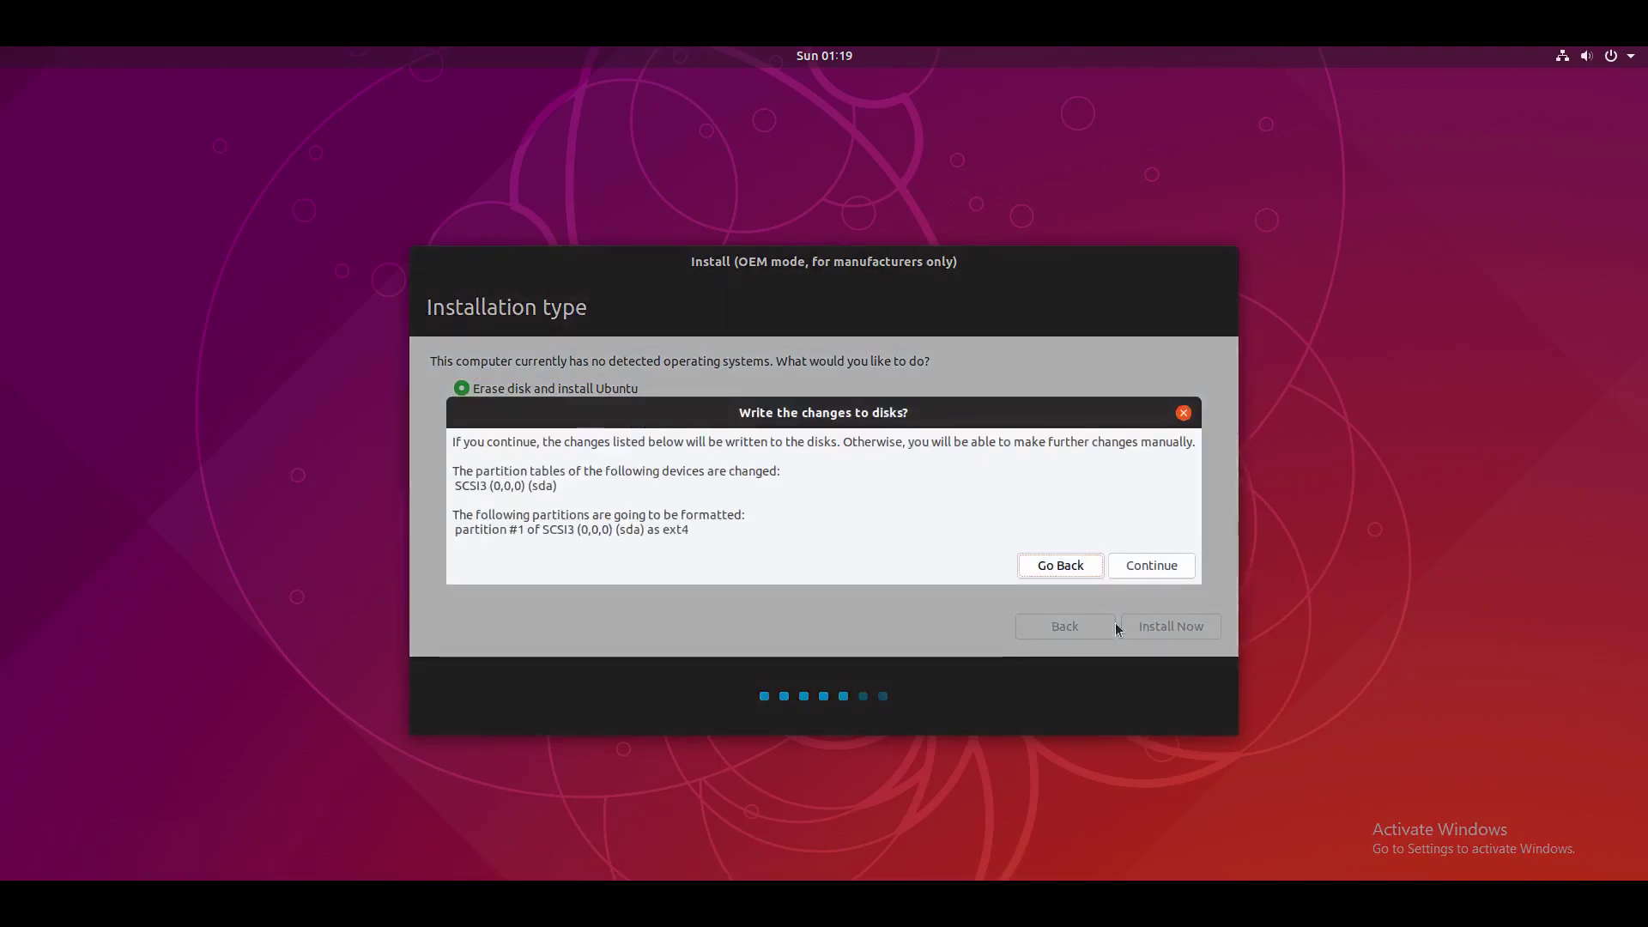
{"action": "left_click", "coordinate": [1151, 568]}
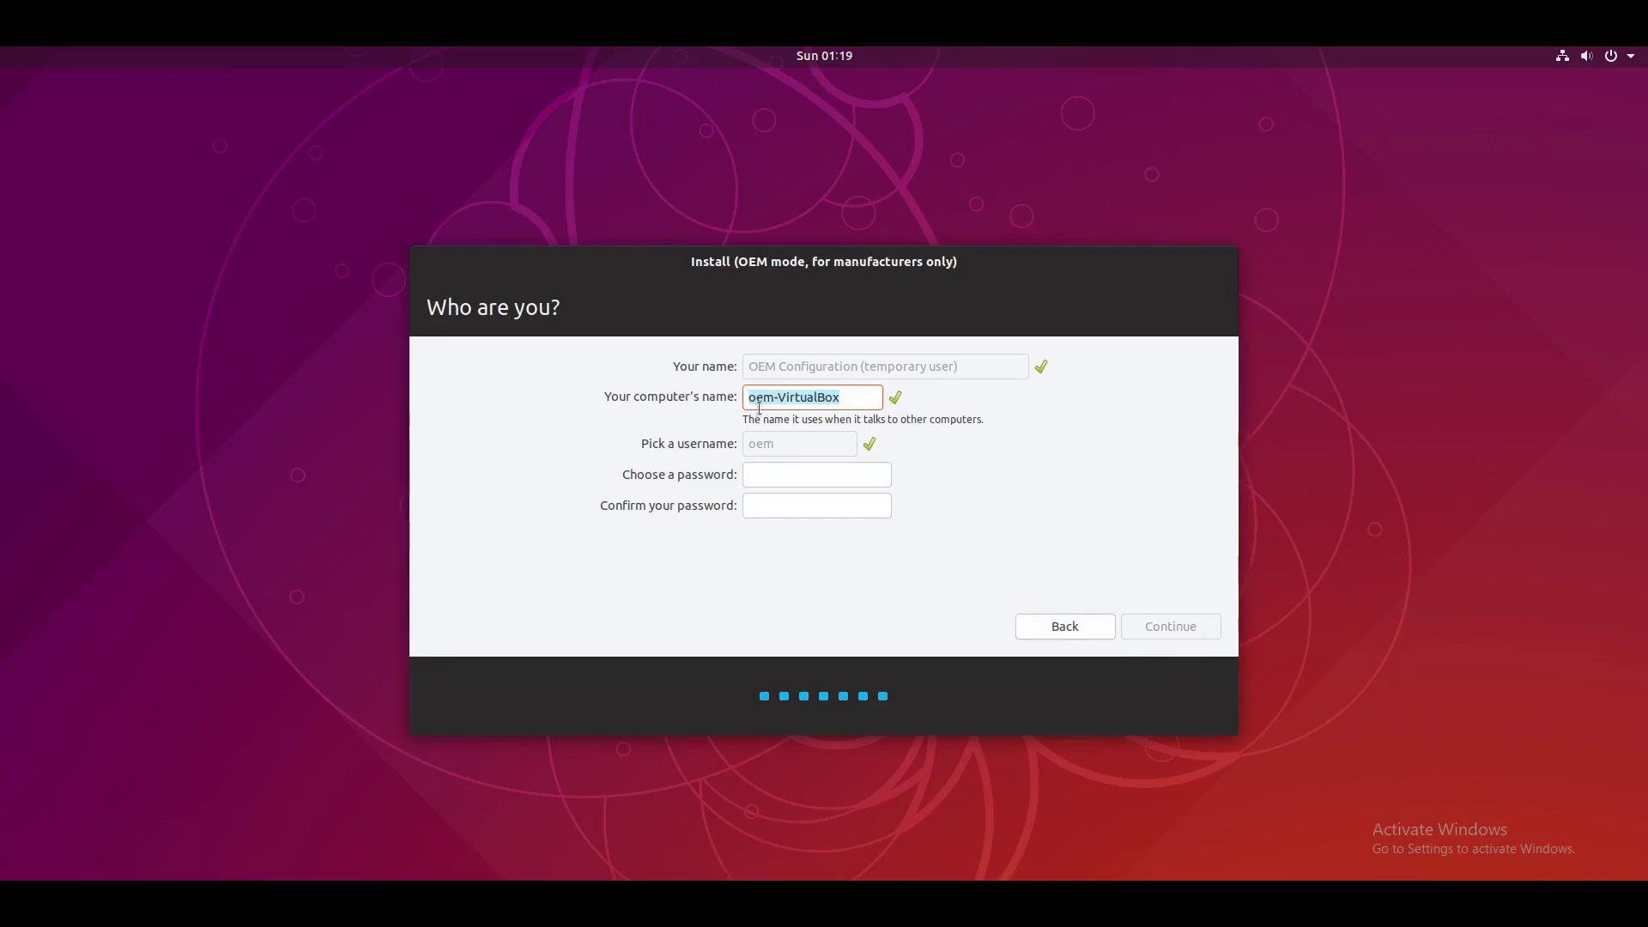
Step: Rename the computer to vidbuntu-VirtualBox
{"action": "left_click", "coordinate": [796, 400]}
{"action": "type", "text": "test"}
{"action": "key", "text": "BackSpace"}
{"action": "key", "text": "BackSpace"}
{"action": "key", "text": "BackSpace"}
{"action": "key", "text": "BackSpace"}
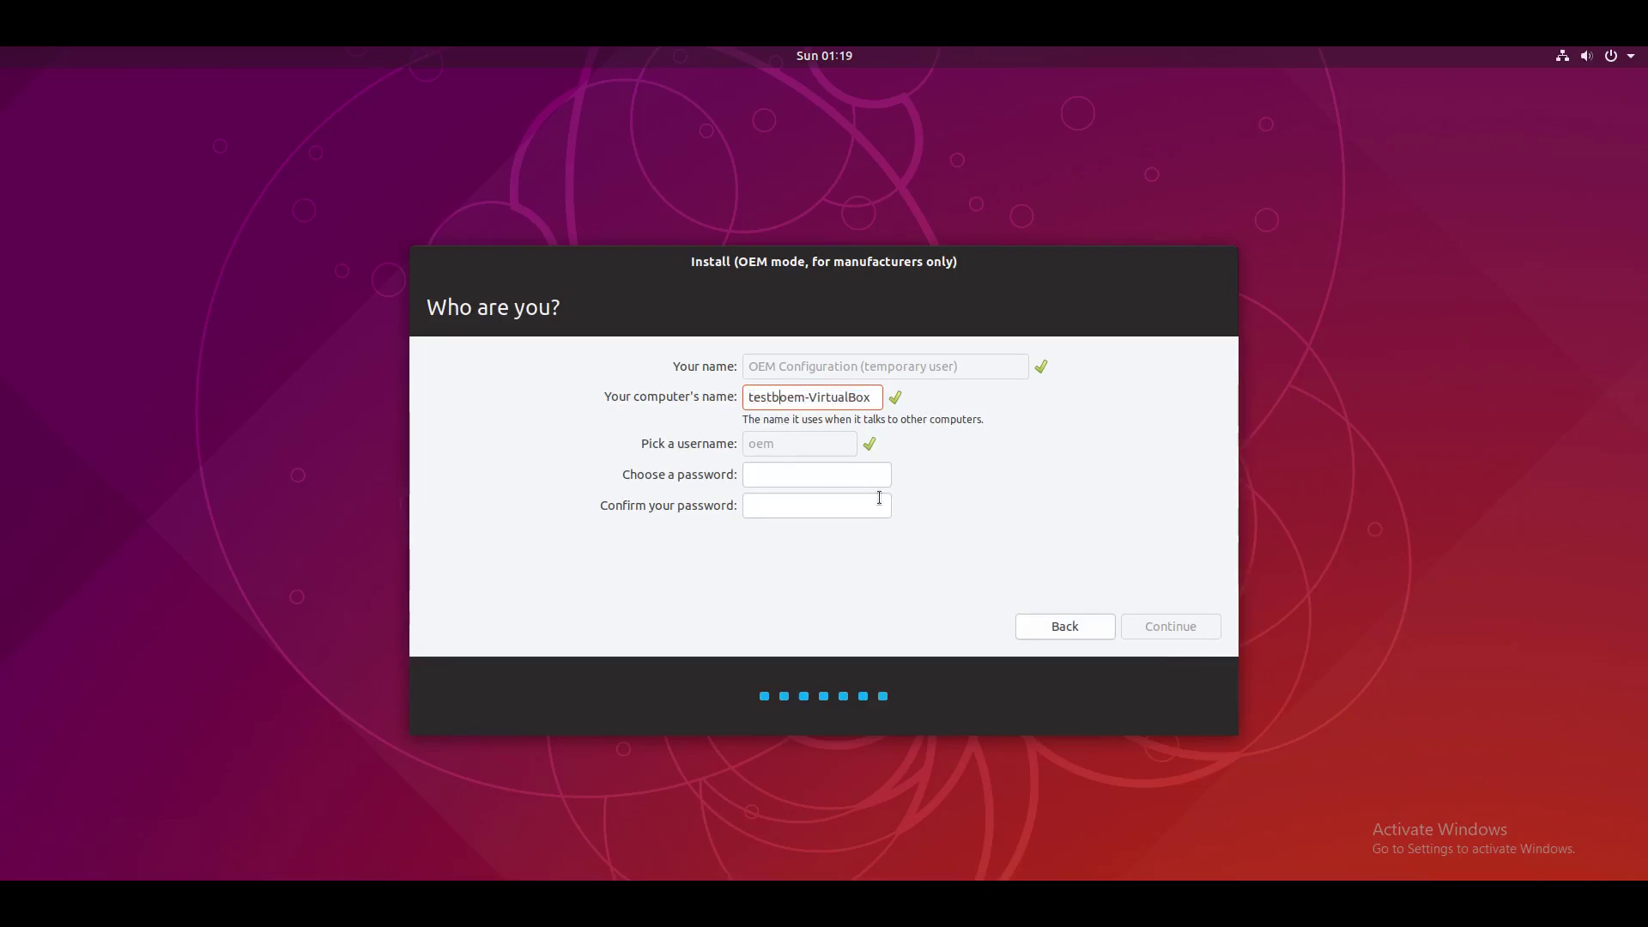
{"action": "type", "text": "vidbuntu"}
{"action": "key", "text": "shift+Right"}
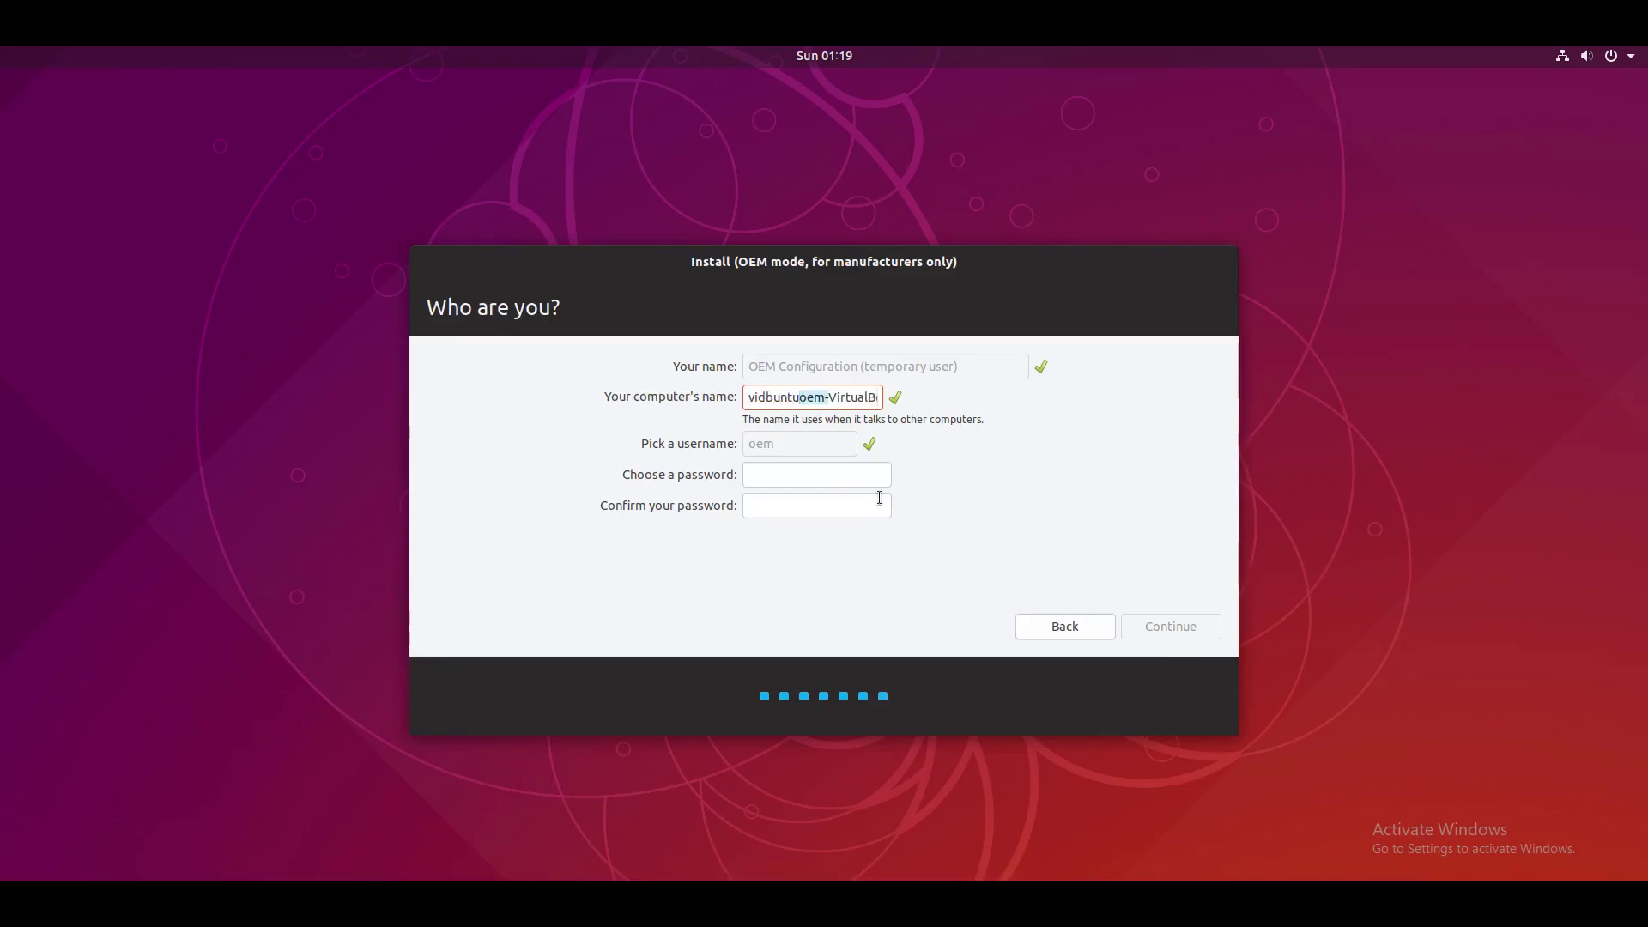
{"action": "key", "text": "Delete"}
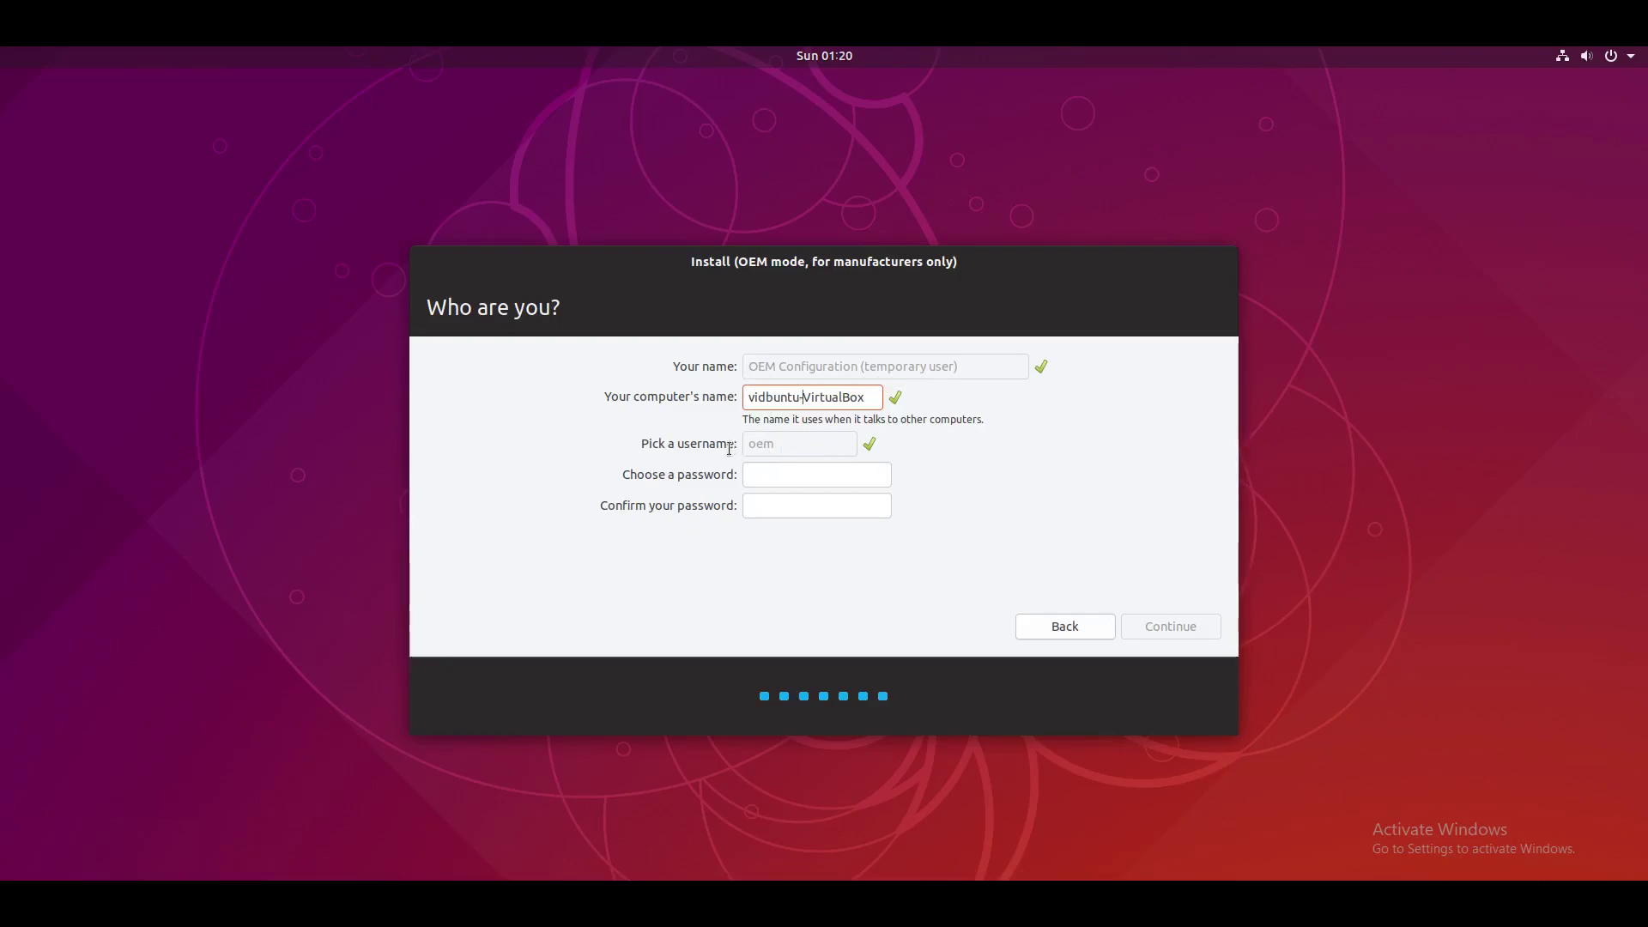
Step: Enter and confirm the account password, then begin the installation
{"action": "left_click", "coordinate": [833, 480]}
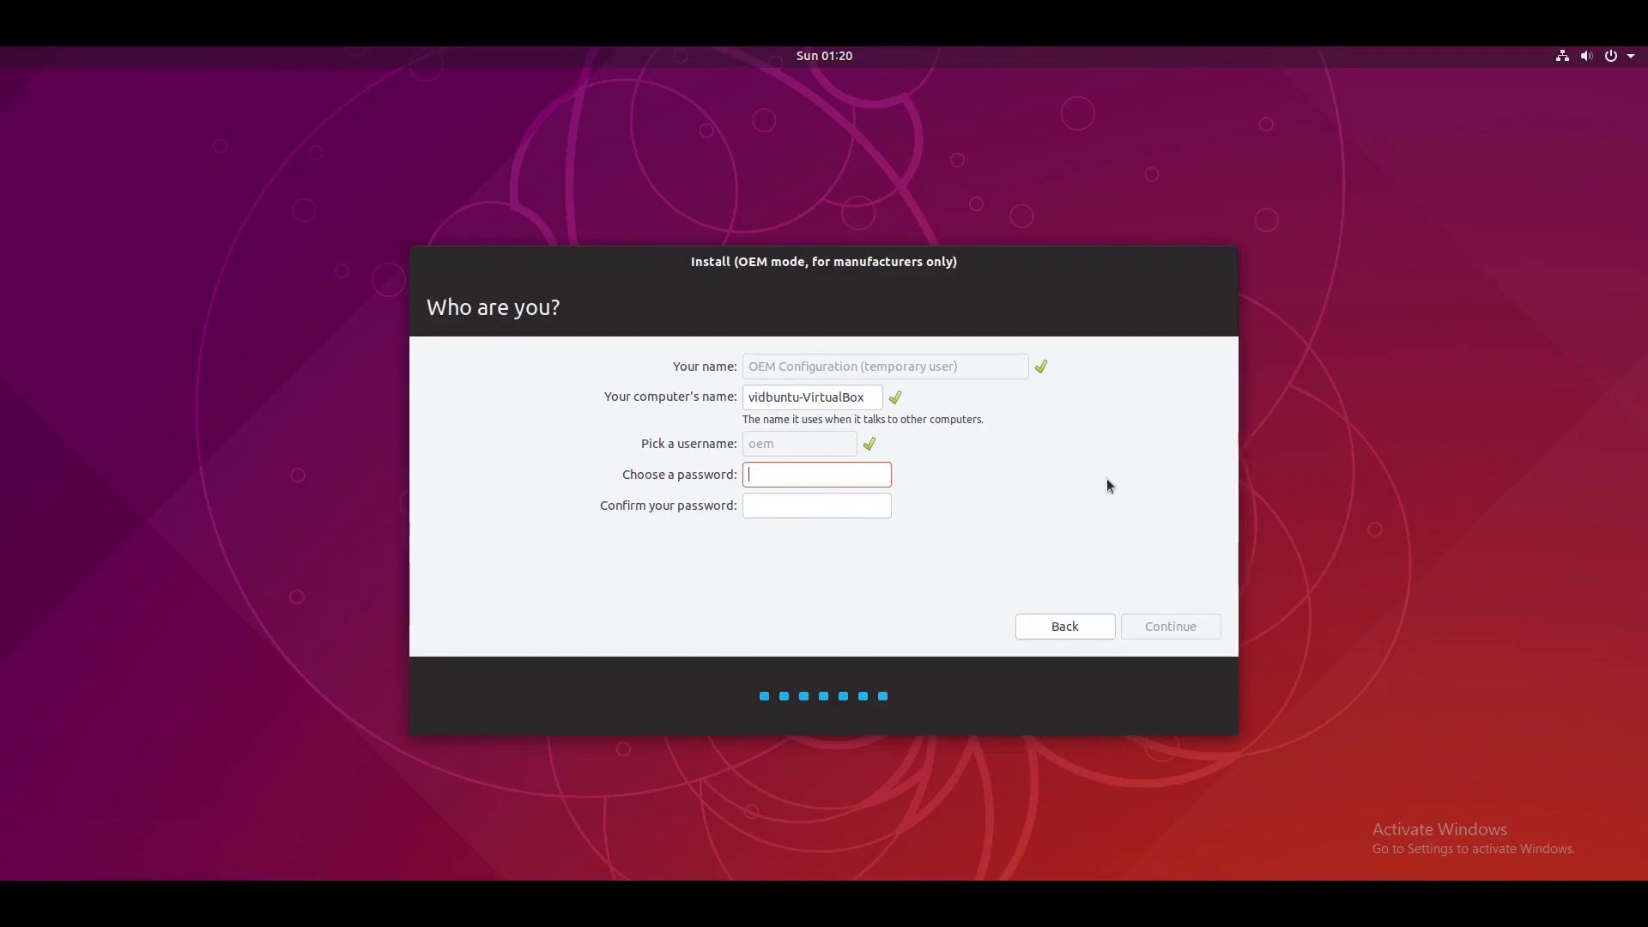
{"action": "type", "text": "*********"}
{"action": "key", "text": "Tab"}
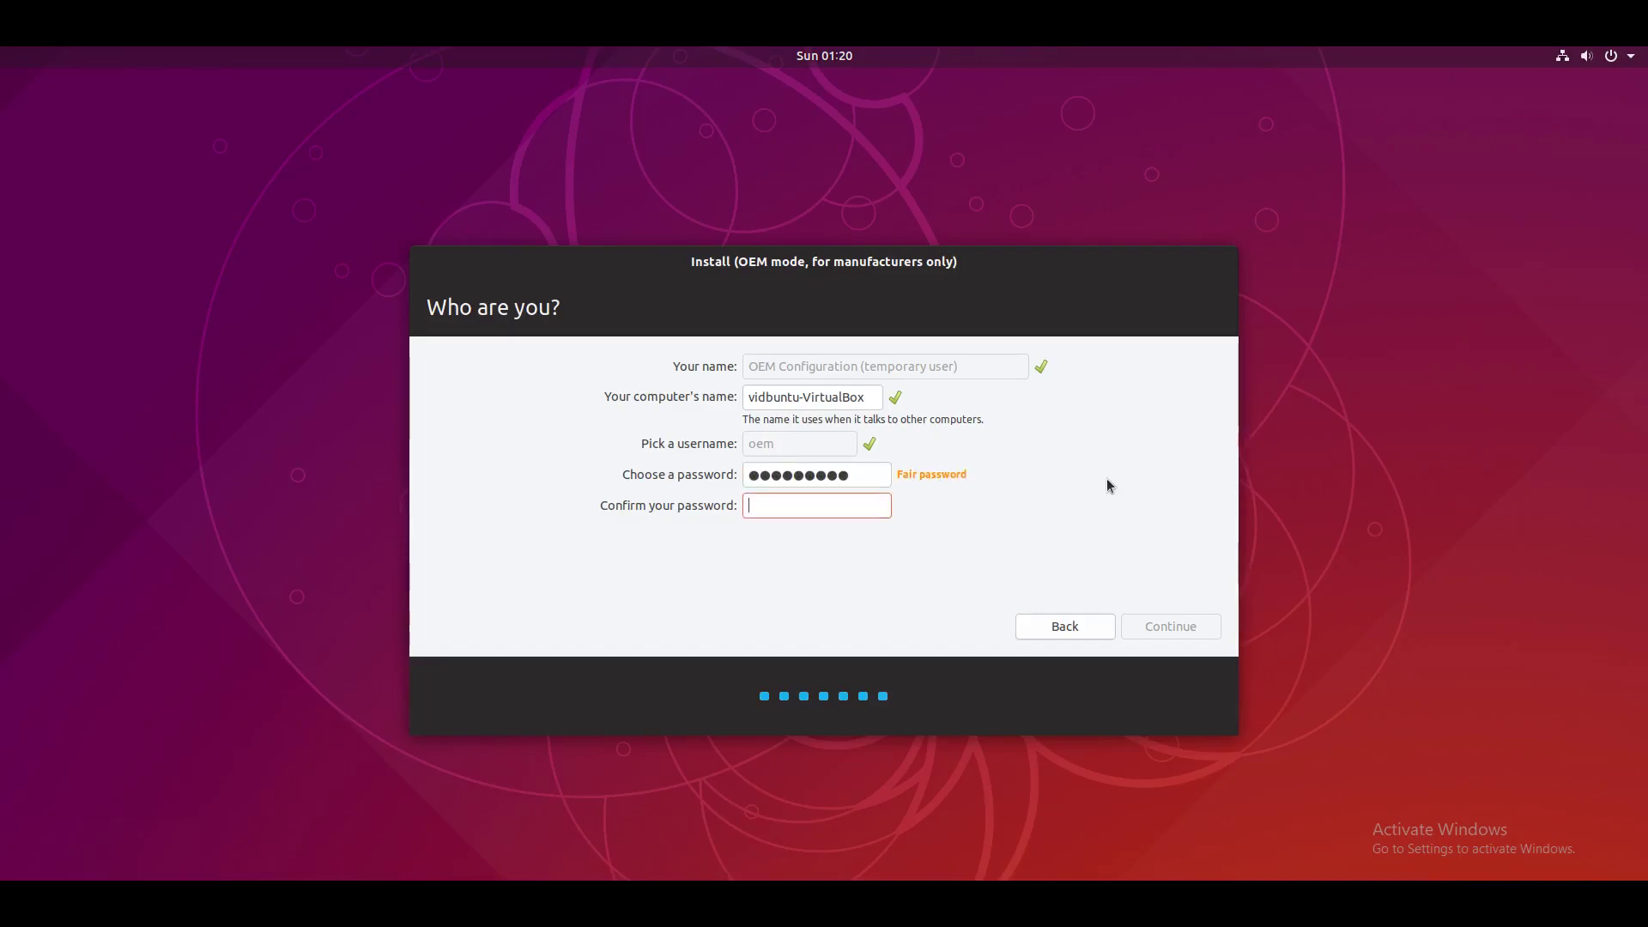
{"action": "type", "text": "*********"}
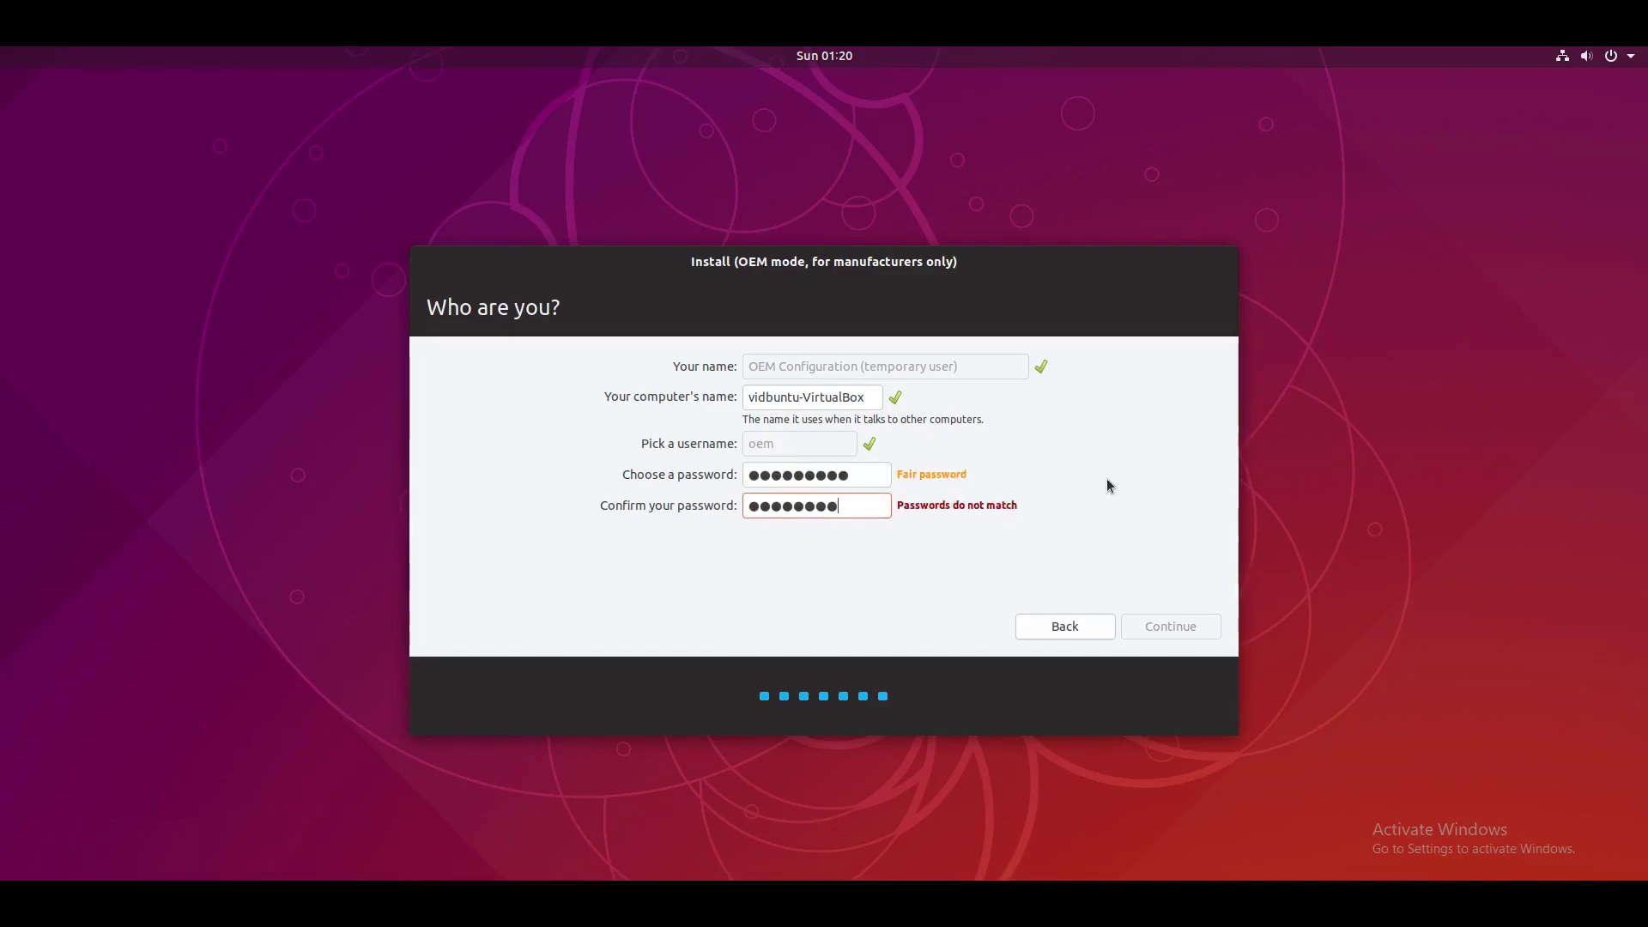
{"action": "left_click", "coordinate": [1152, 626]}
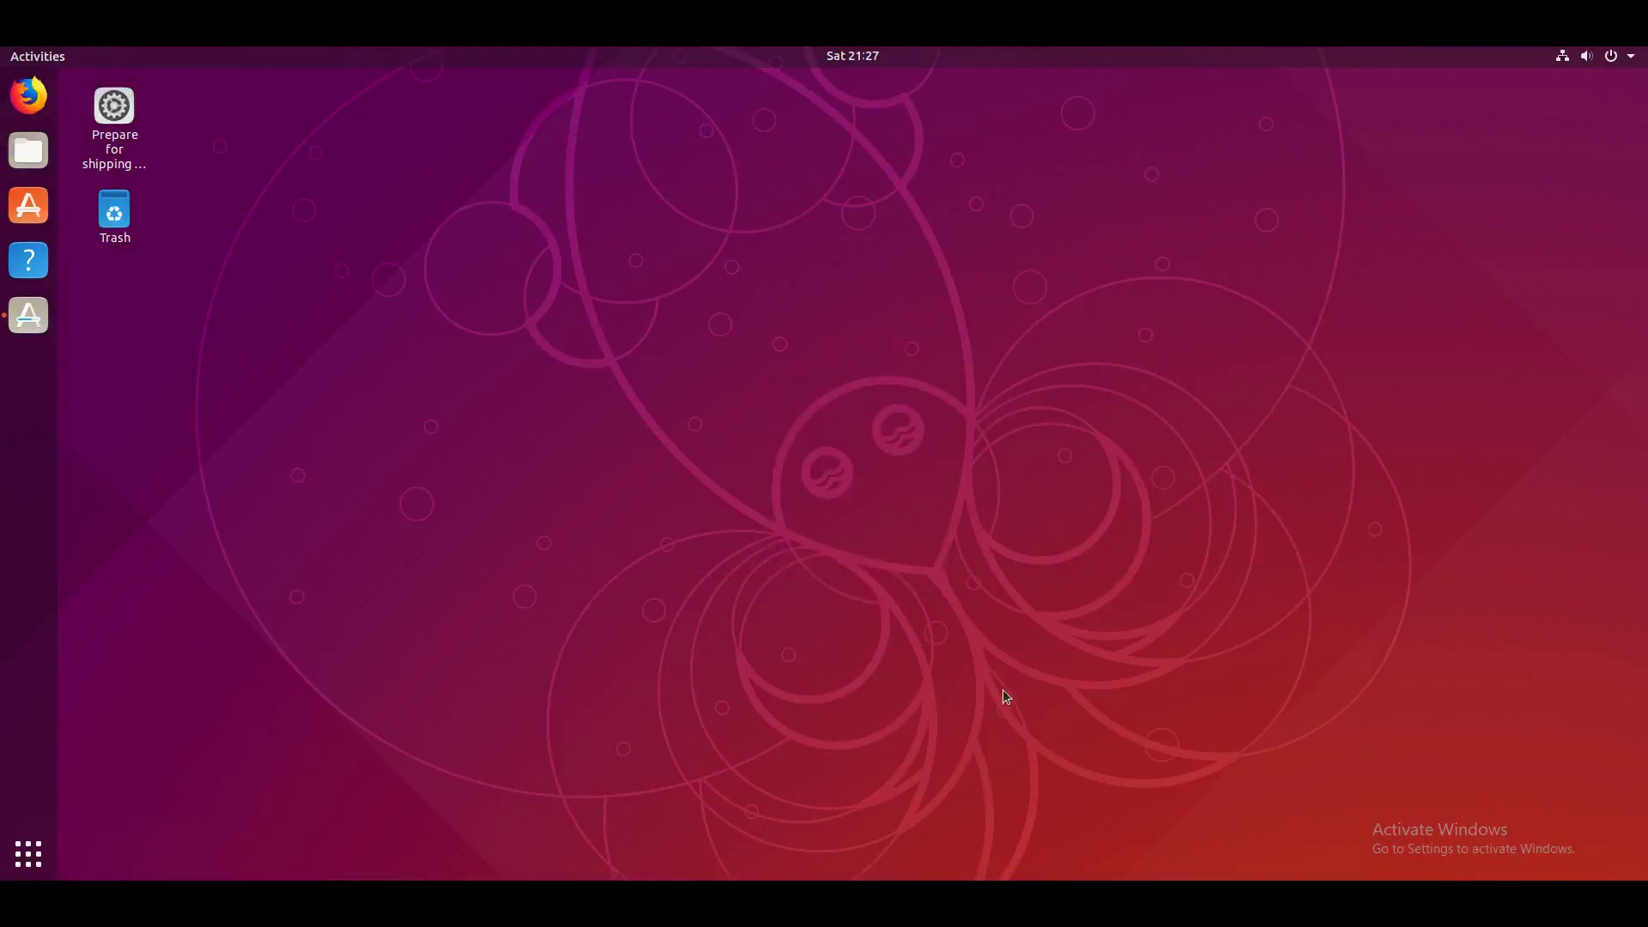
Step: Drag an empty selection box across the bare desktop after the Software window closes
{"action": "left_click_drag", "start_coordinate": [999, 695], "coordinate": [755, 773]}
{"action": "left_click", "coordinate": [28, 854]}
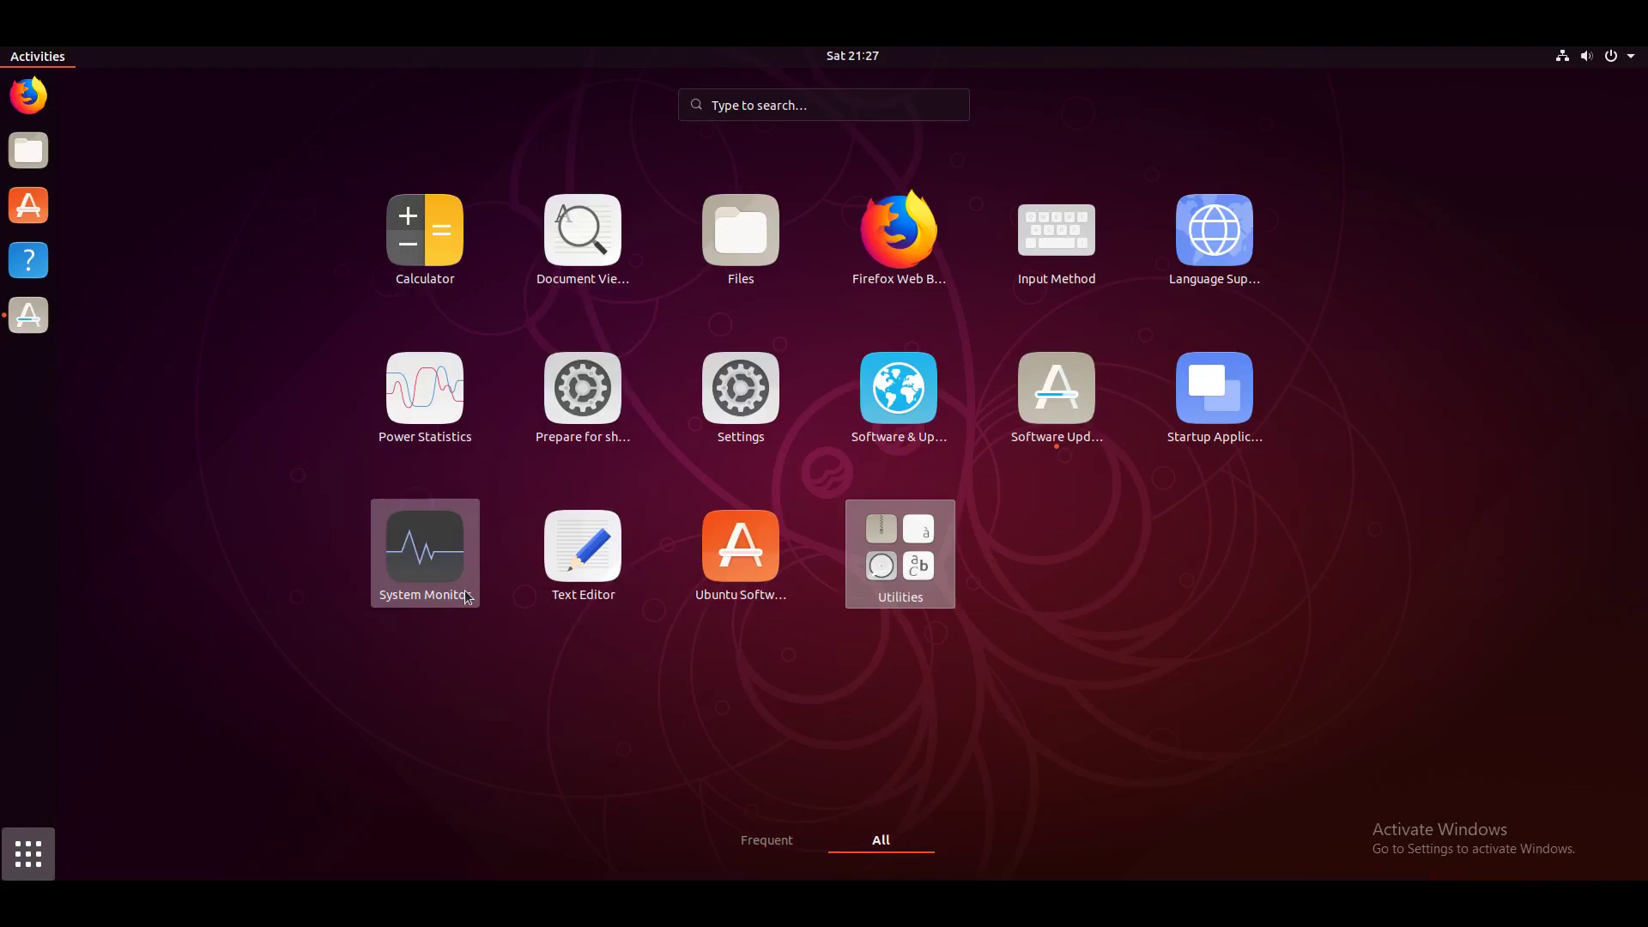
{"action": "left_click", "coordinate": [915, 541]}
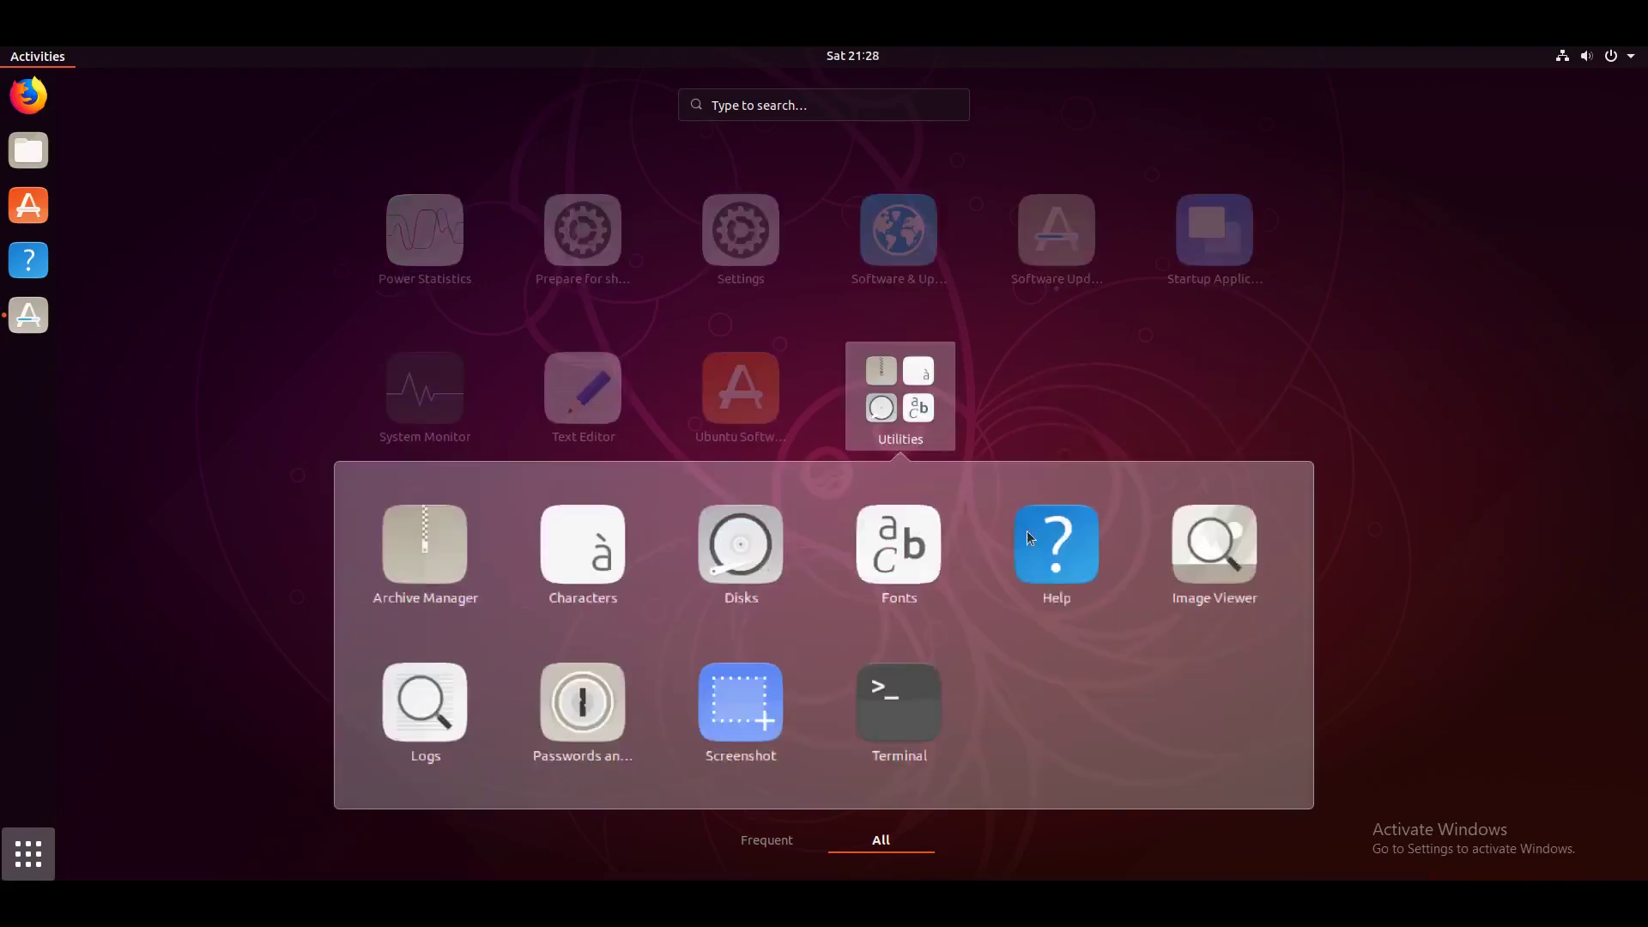
{"action": "left_click", "coordinate": [1268, 362]}
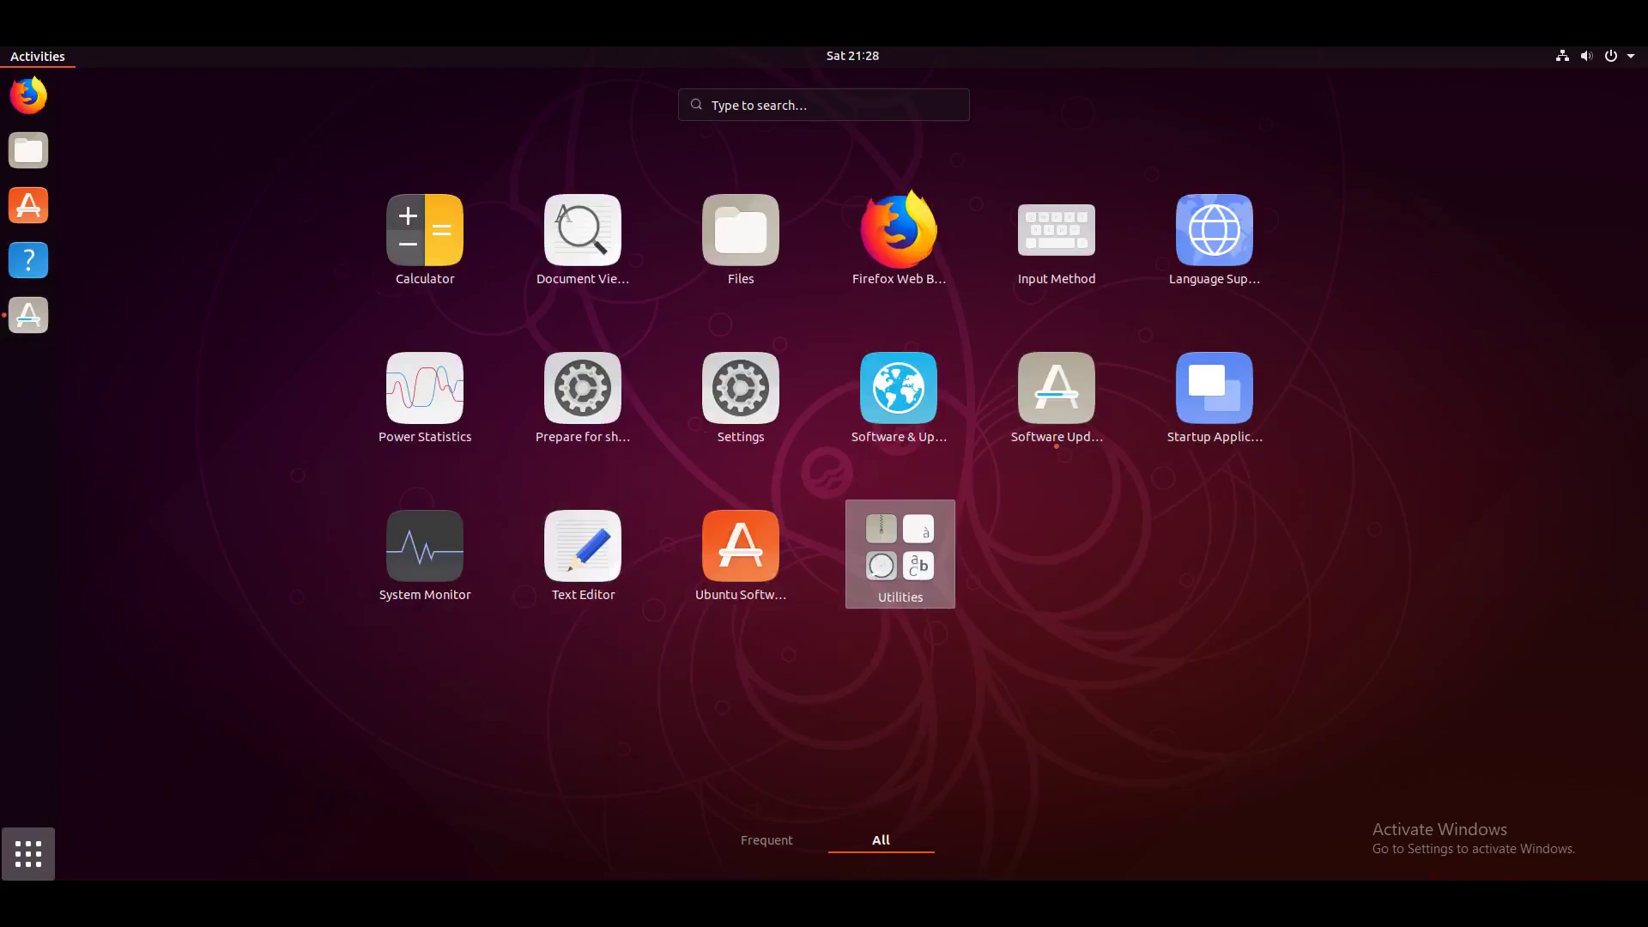
{"action": "left_click", "coordinate": [24, 55]}
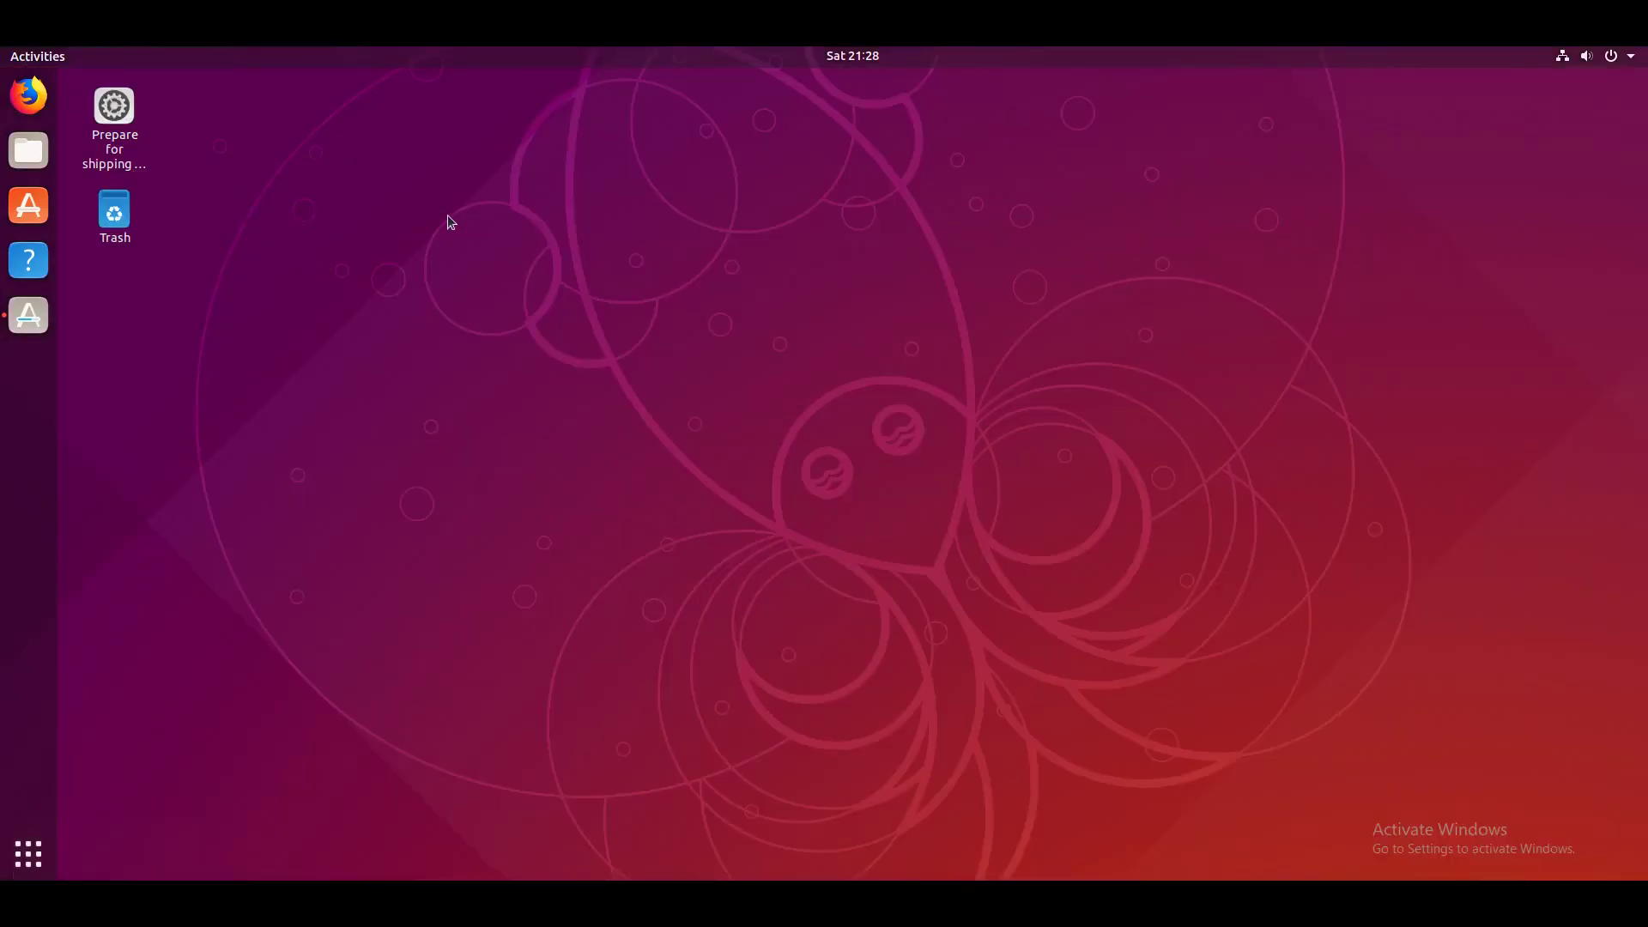
Step: Install Discord from Editor's Picks in Ubuntu Software, authorizing with the password
{"action": "left_click", "coordinate": [29, 205]}
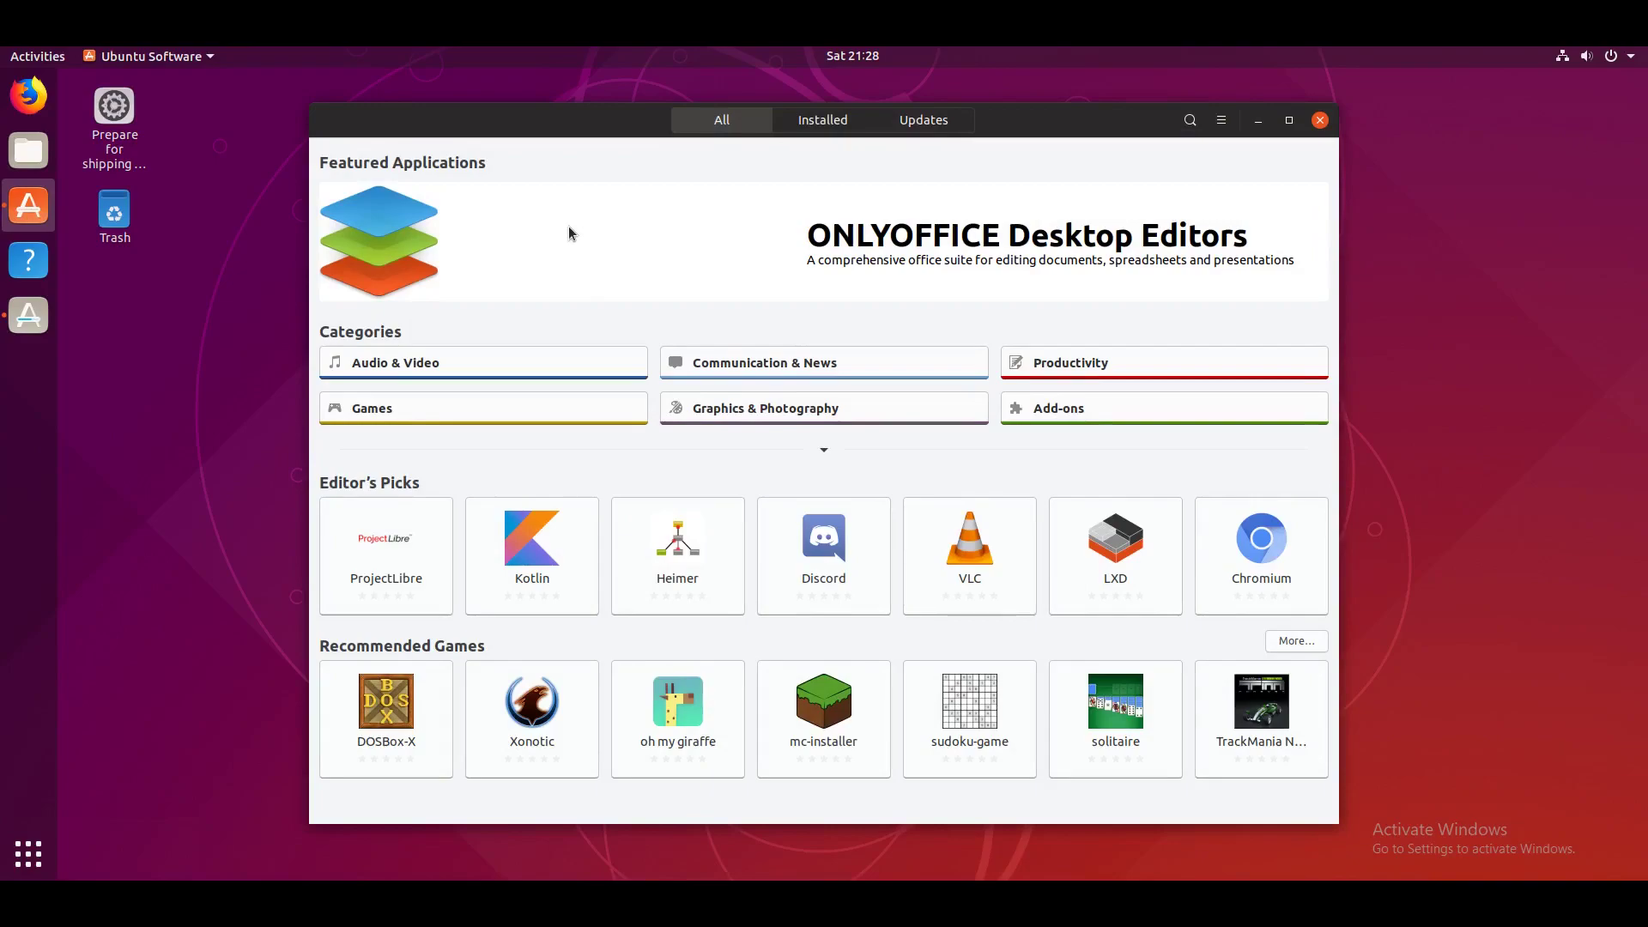
{"action": "left_click", "coordinate": [824, 584]}
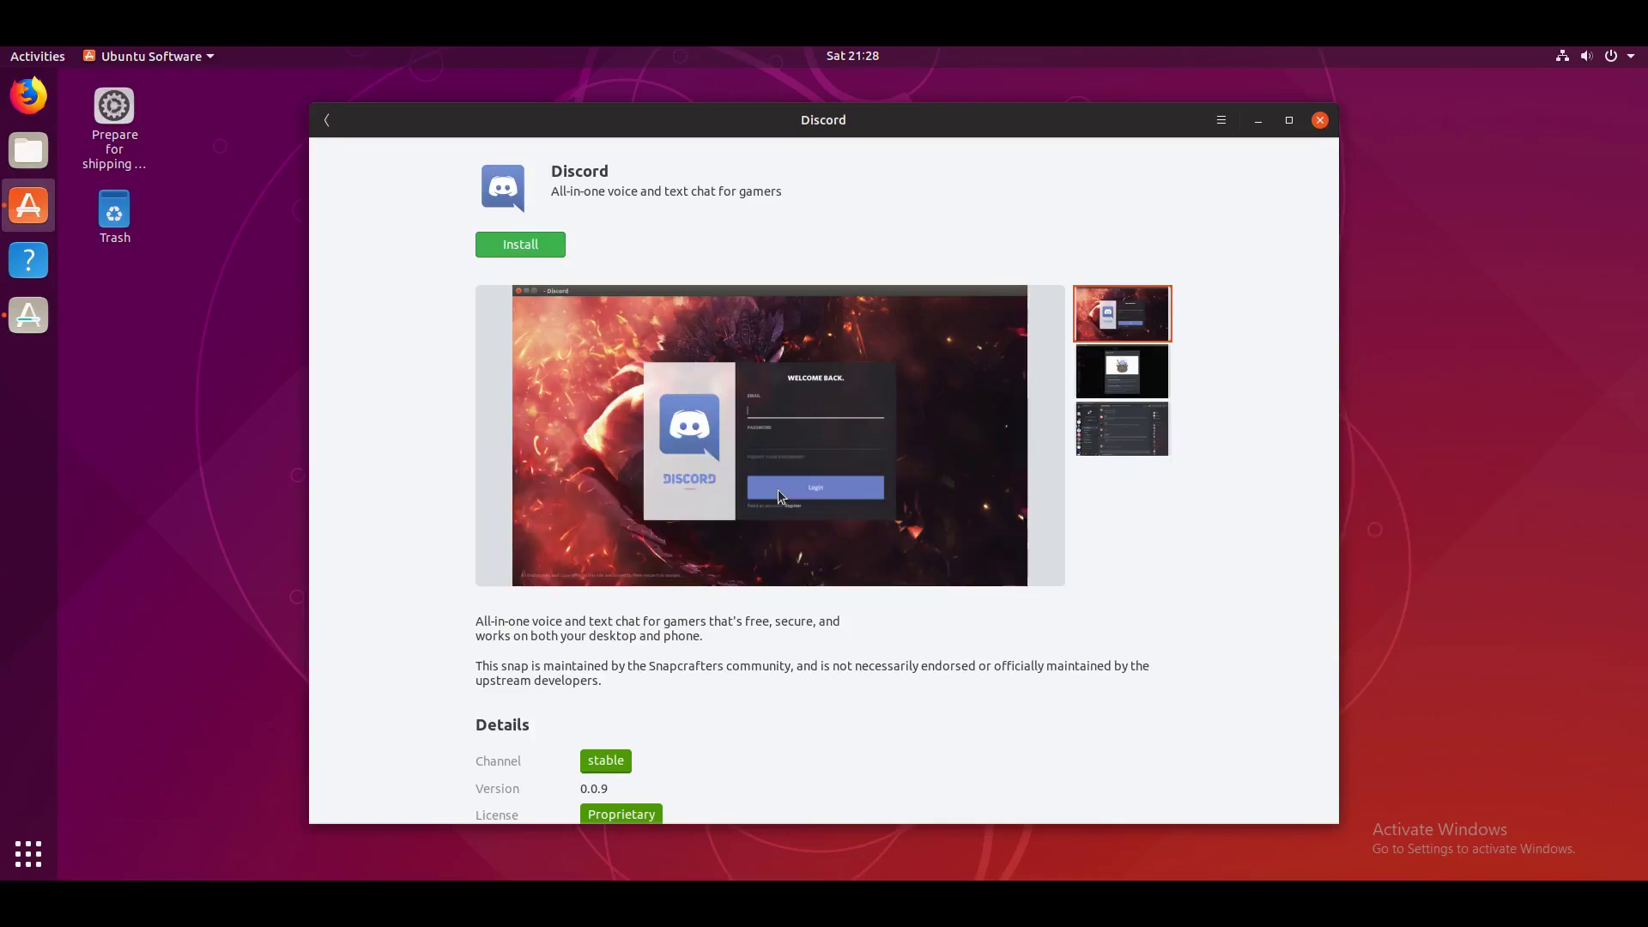
{"action": "left_click", "coordinate": [518, 247]}
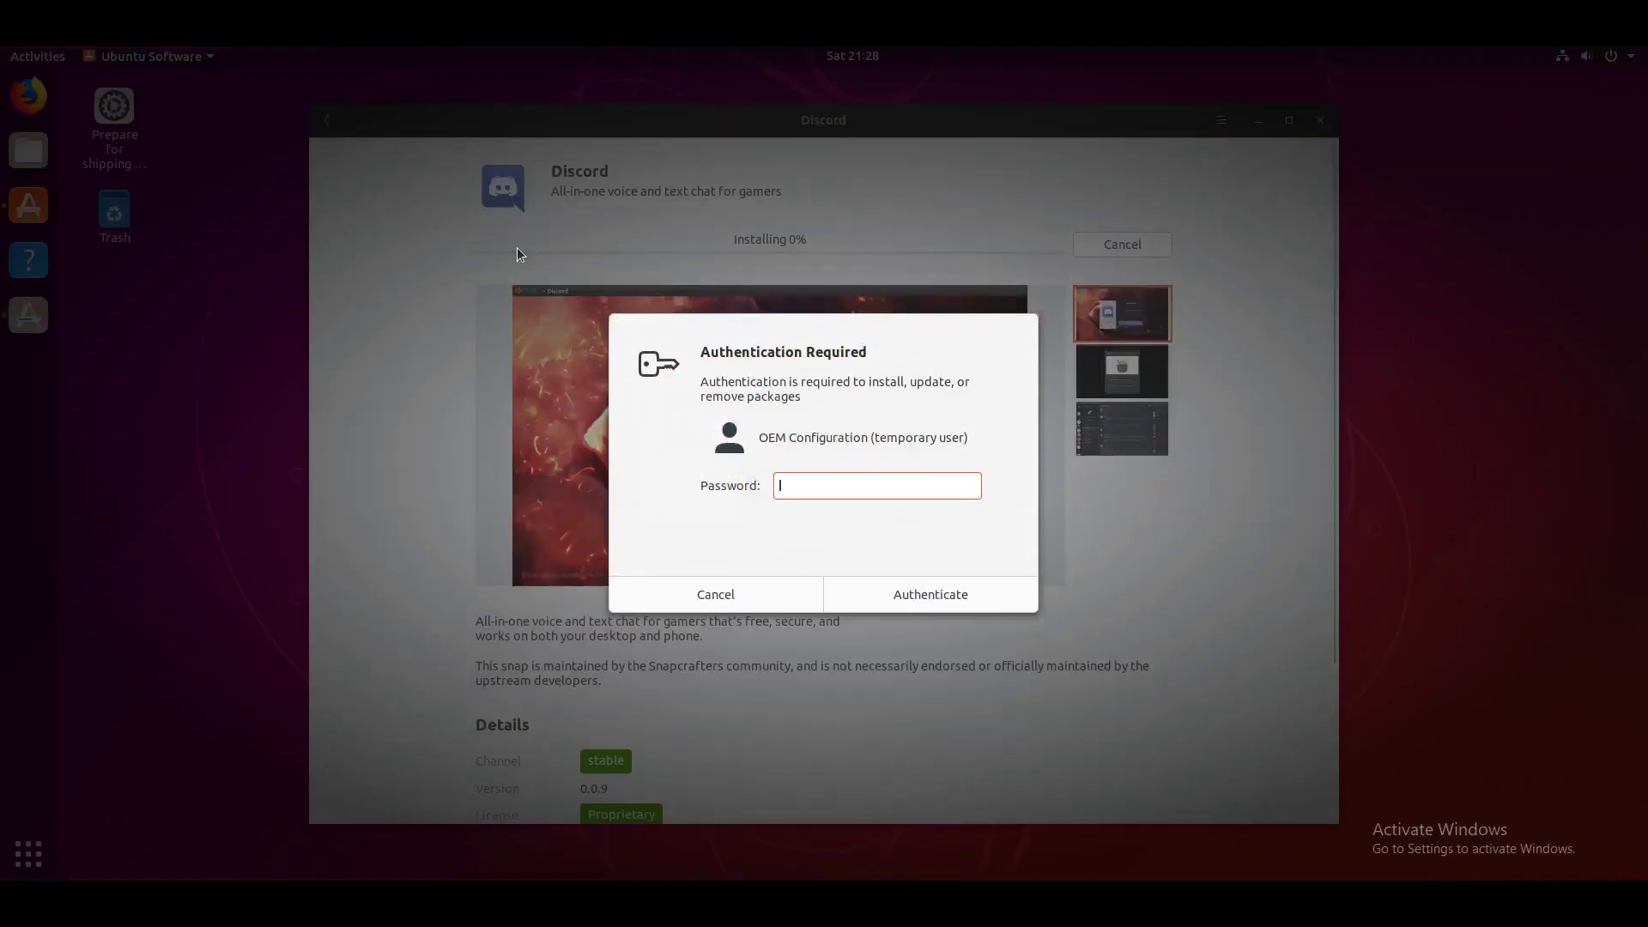
{"action": "type", "text": "**********"}
{"action": "key", "text": "Return"}
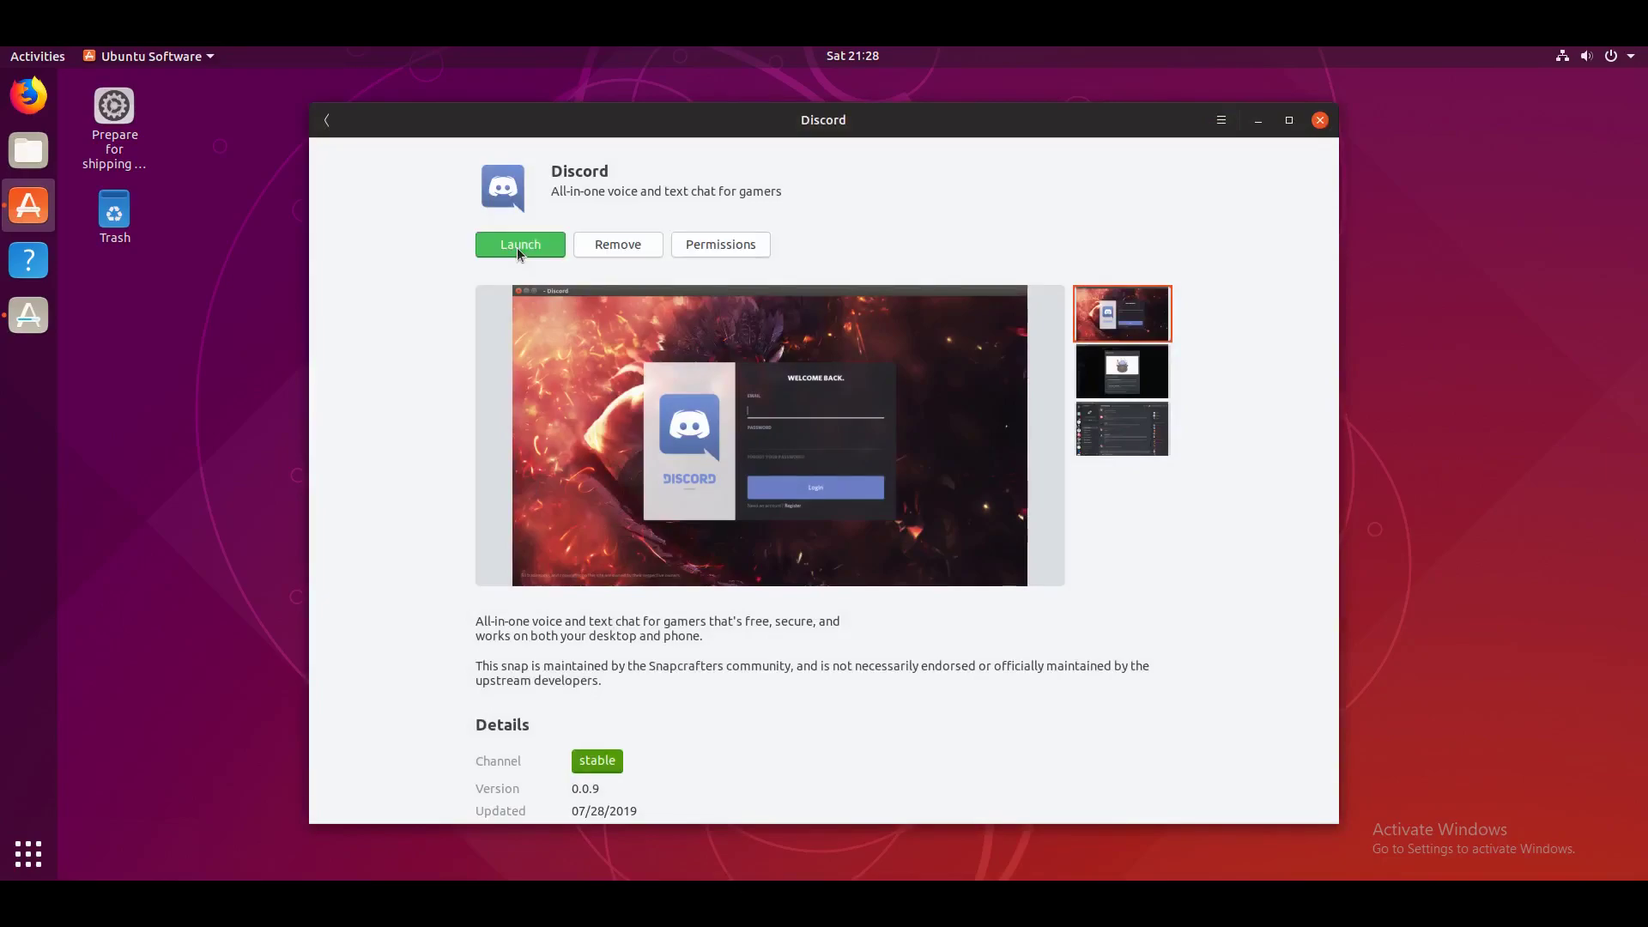
{"action": "left_click", "coordinate": [327, 121]}
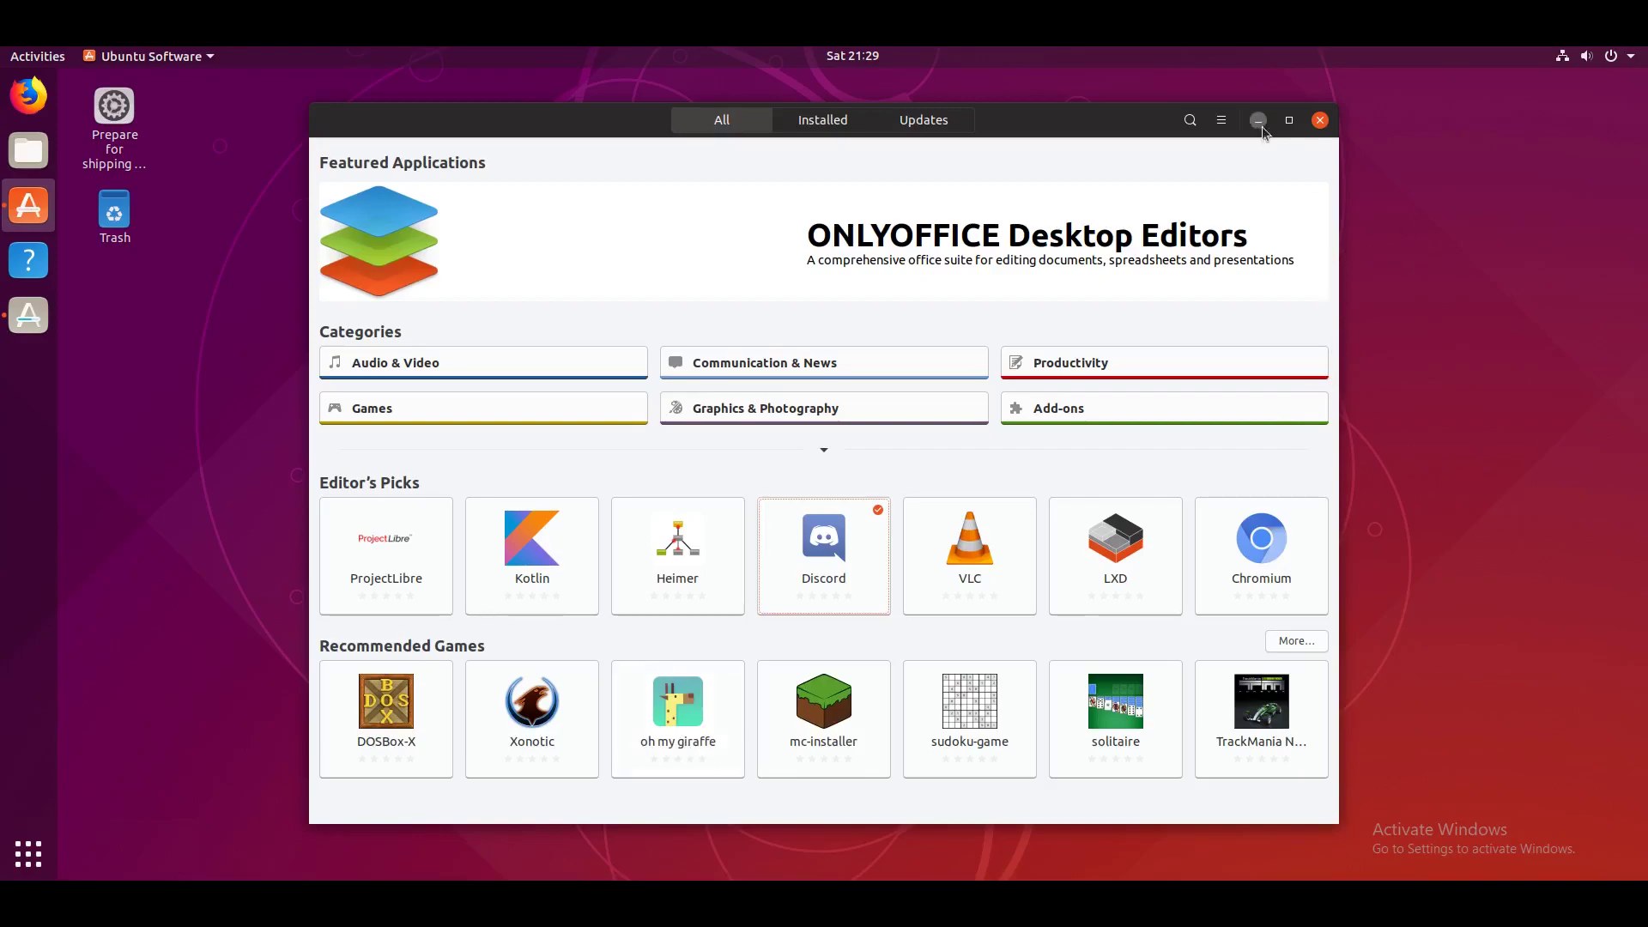
{"action": "left_click", "coordinate": [1289, 120]}
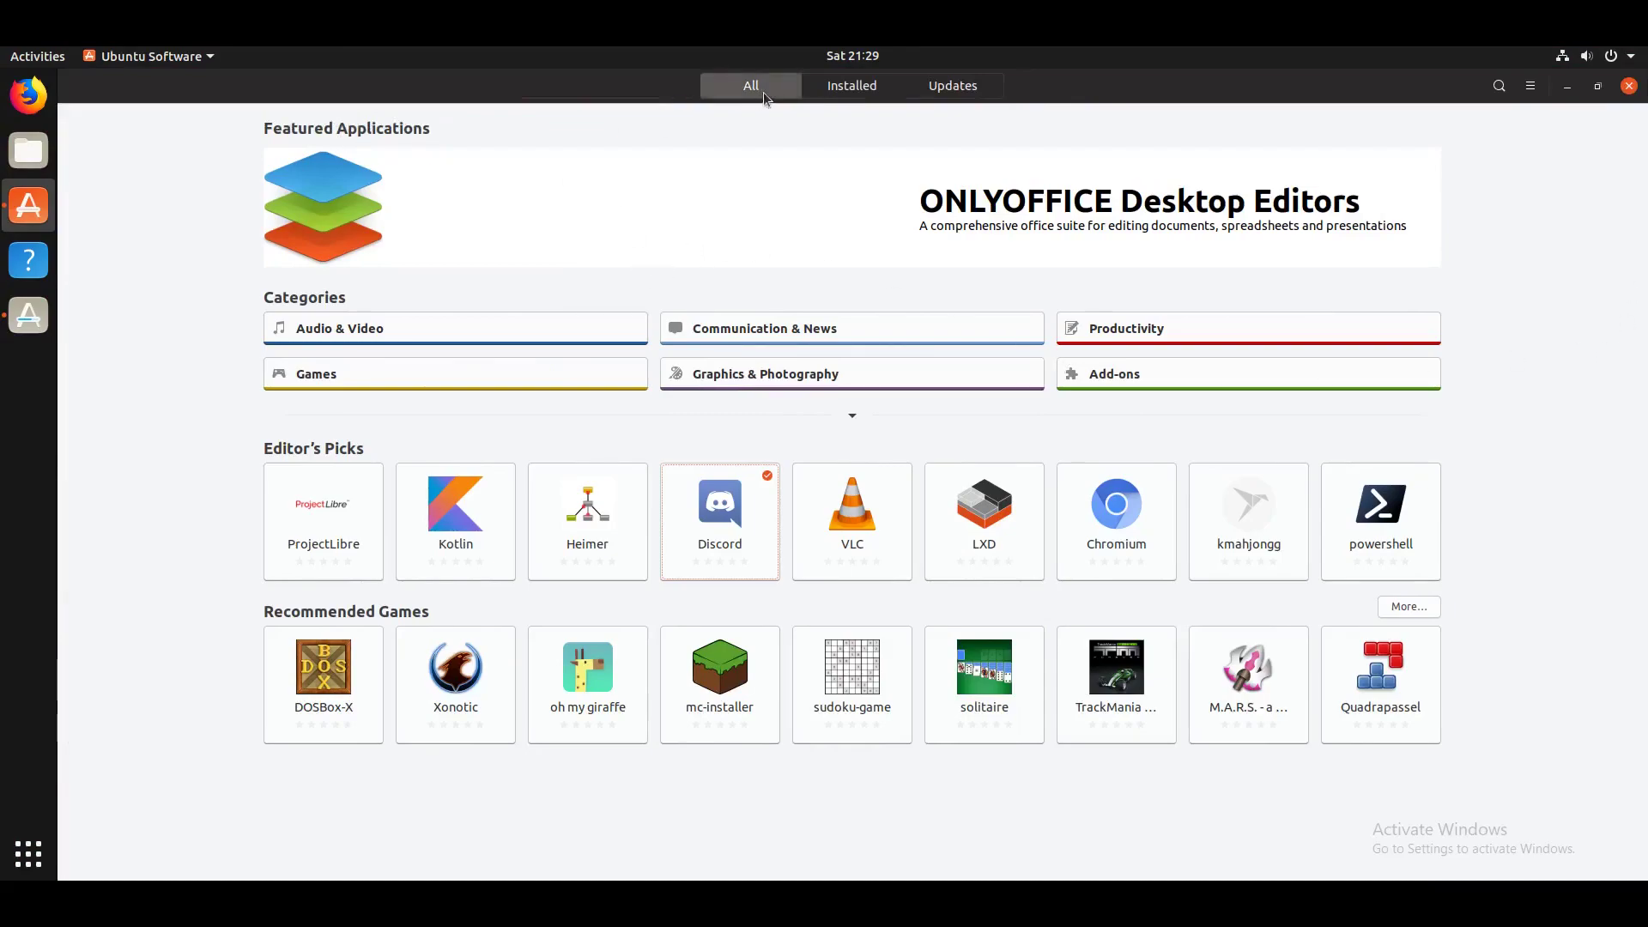
Step: Check the Installed list, then install GBirthday from the Productivity category with the password
{"action": "left_click", "coordinate": [864, 89]}
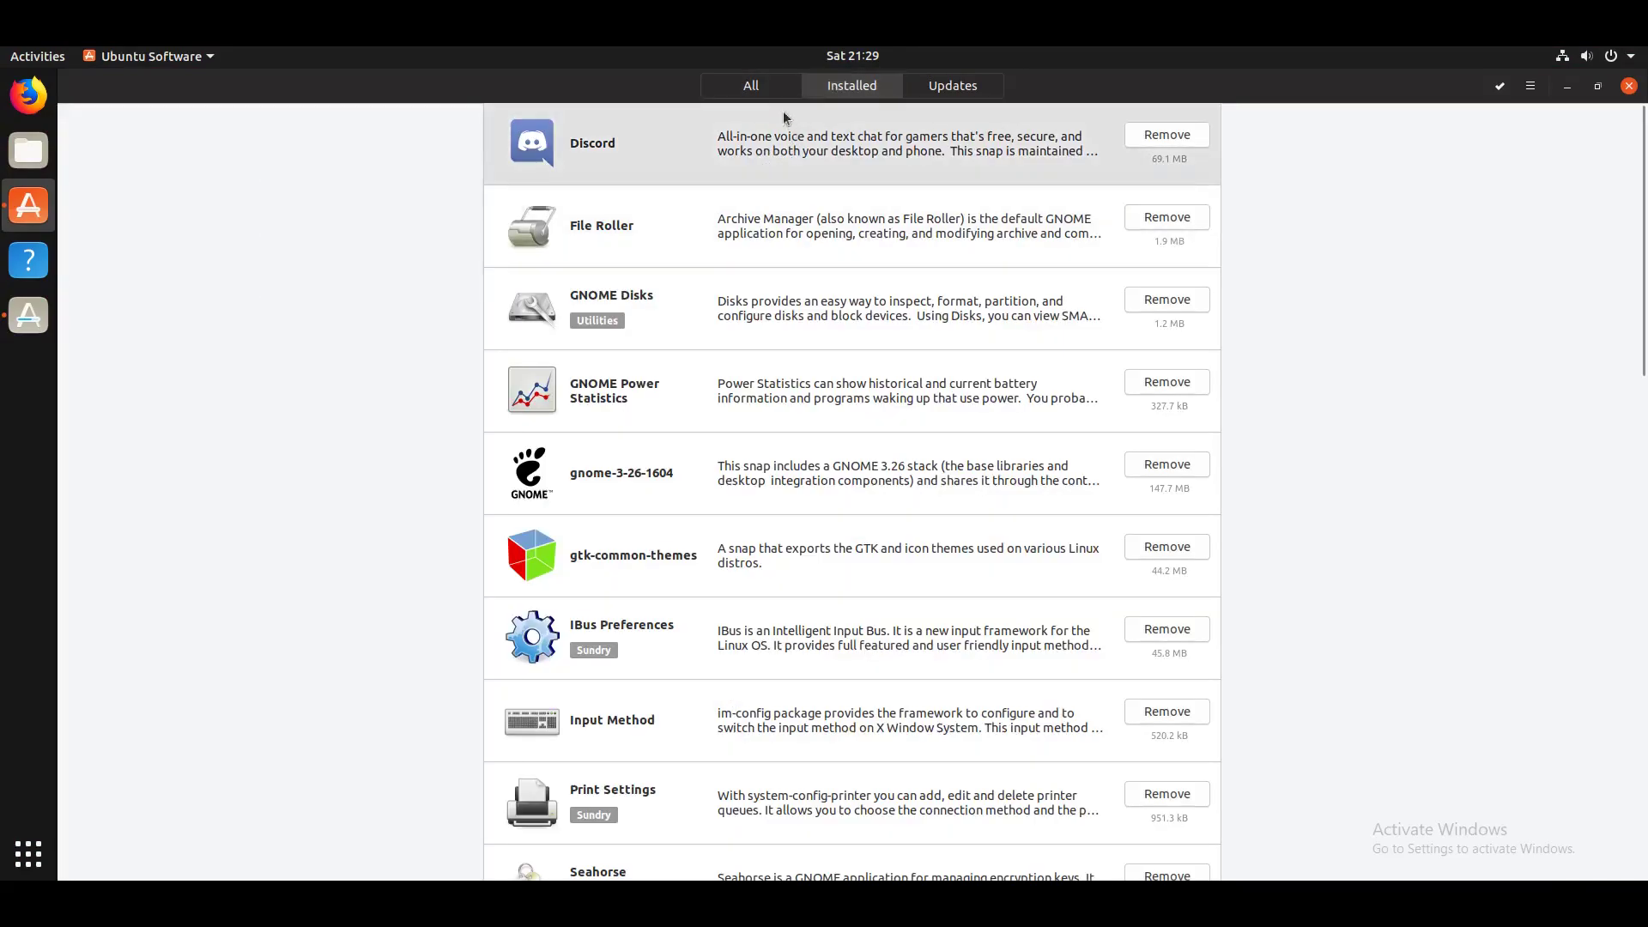
{"action": "left_click", "coordinate": [769, 85]}
{"action": "left_click", "coordinate": [1499, 85]}
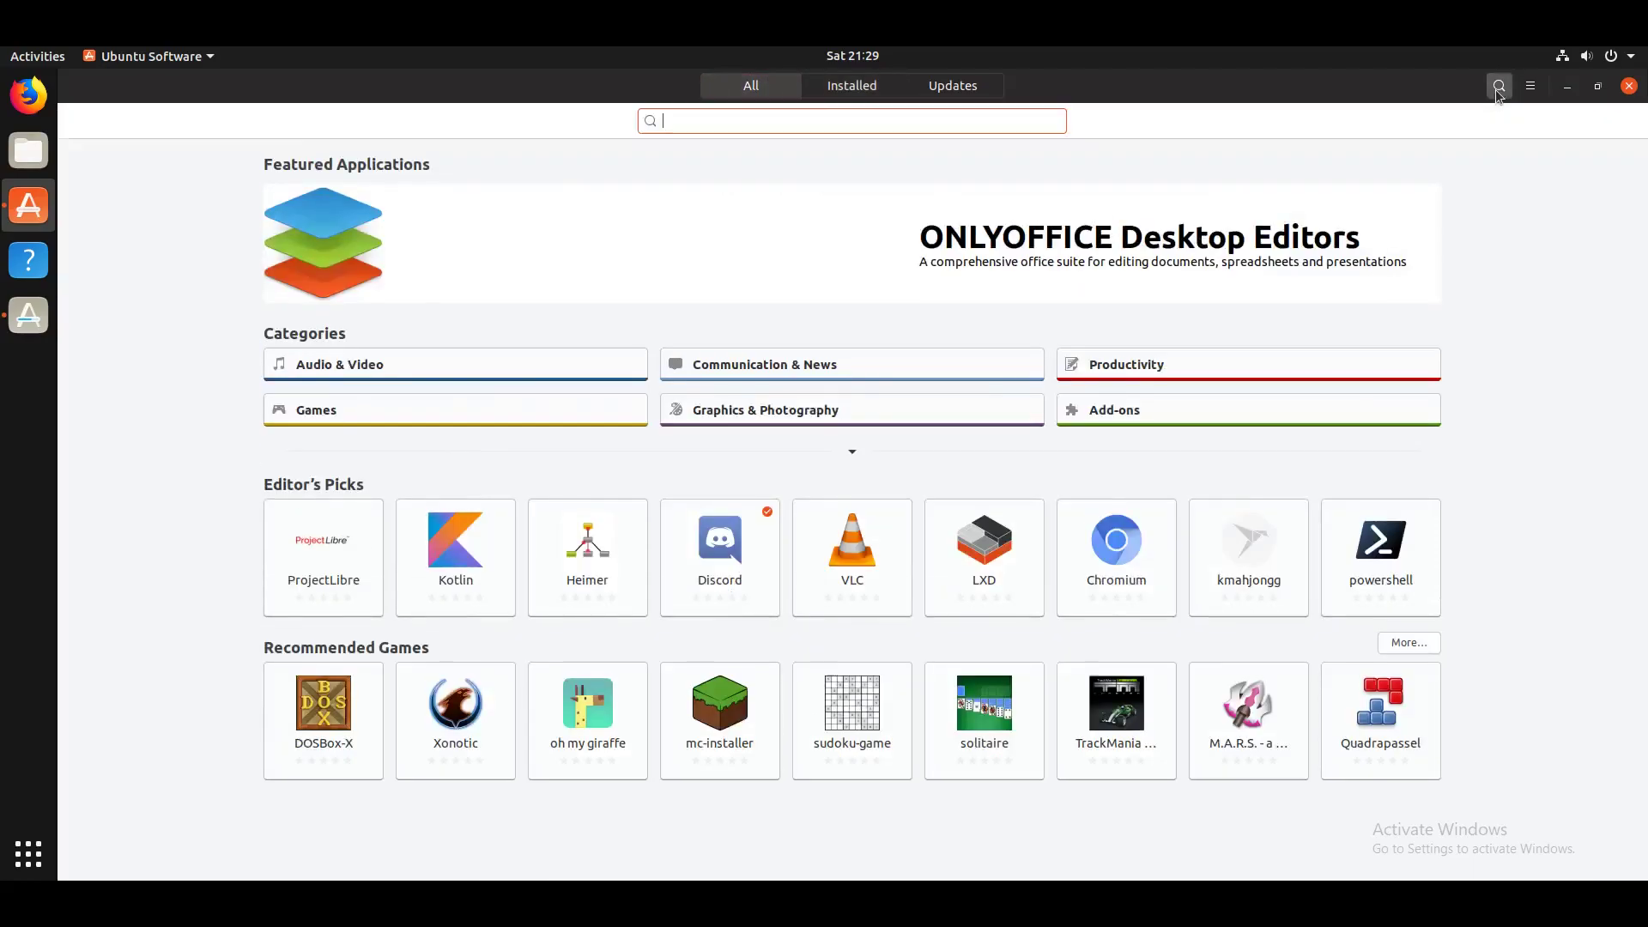
{"action": "left_click", "coordinate": [1201, 363]}
{"action": "scroll", "coordinate": [1639, 212], "scroll_direction": "down", "scroll_amount": 3}
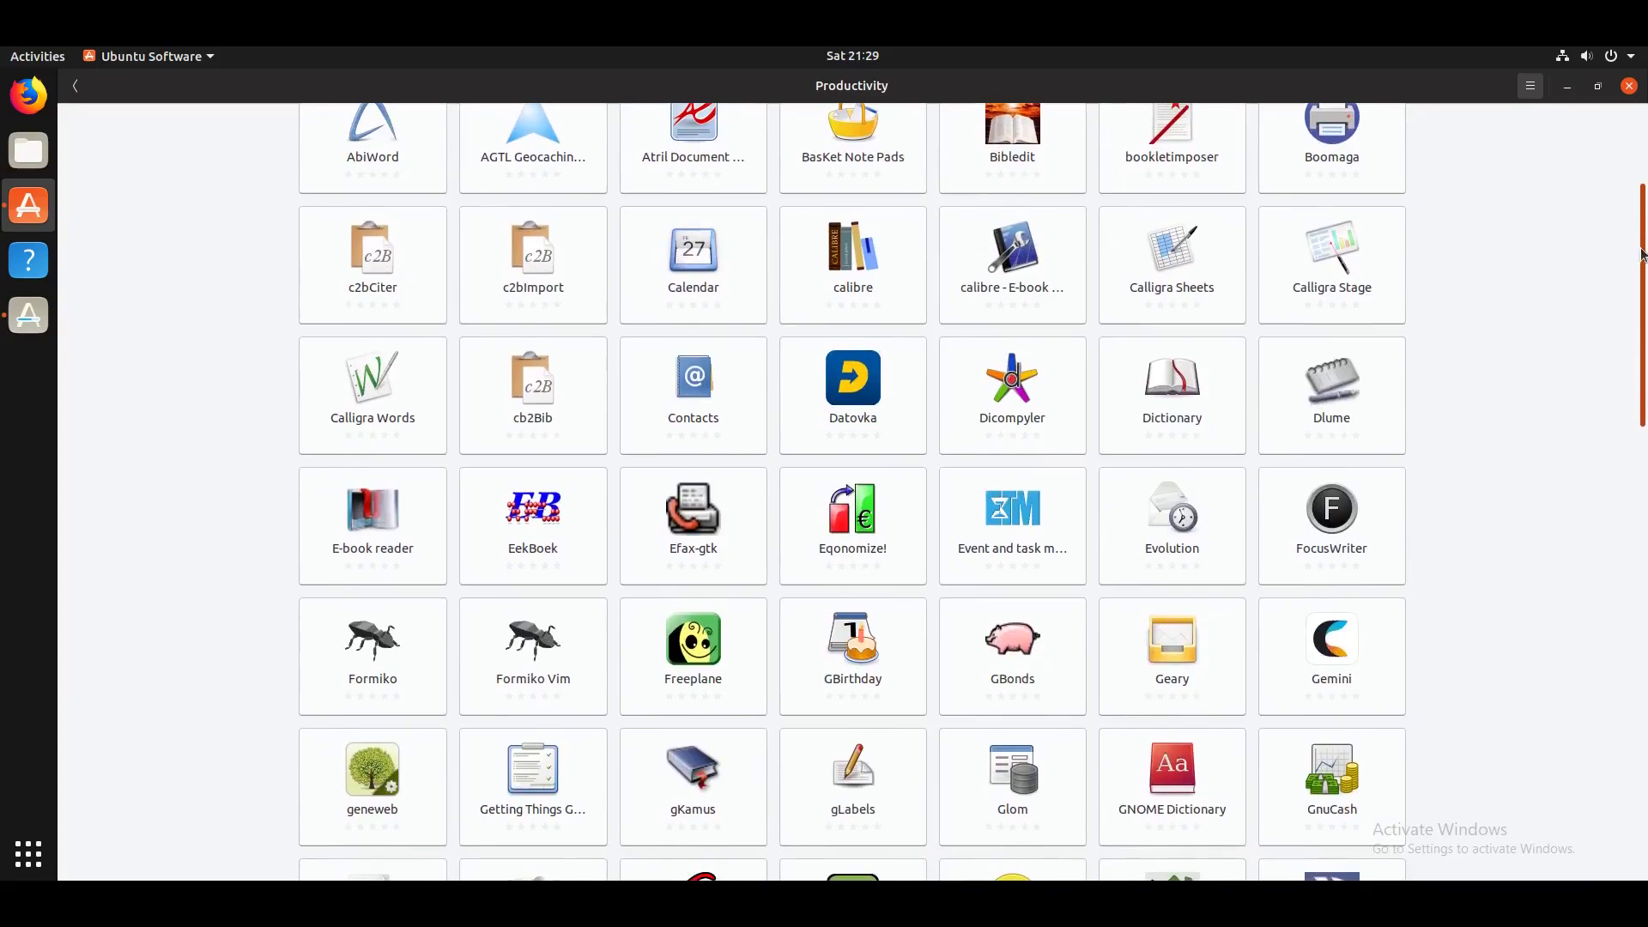
{"action": "scroll", "coordinate": [1068, 354], "scroll_direction": "down", "scroll_amount": 2}
{"action": "left_click", "coordinate": [850, 562]}
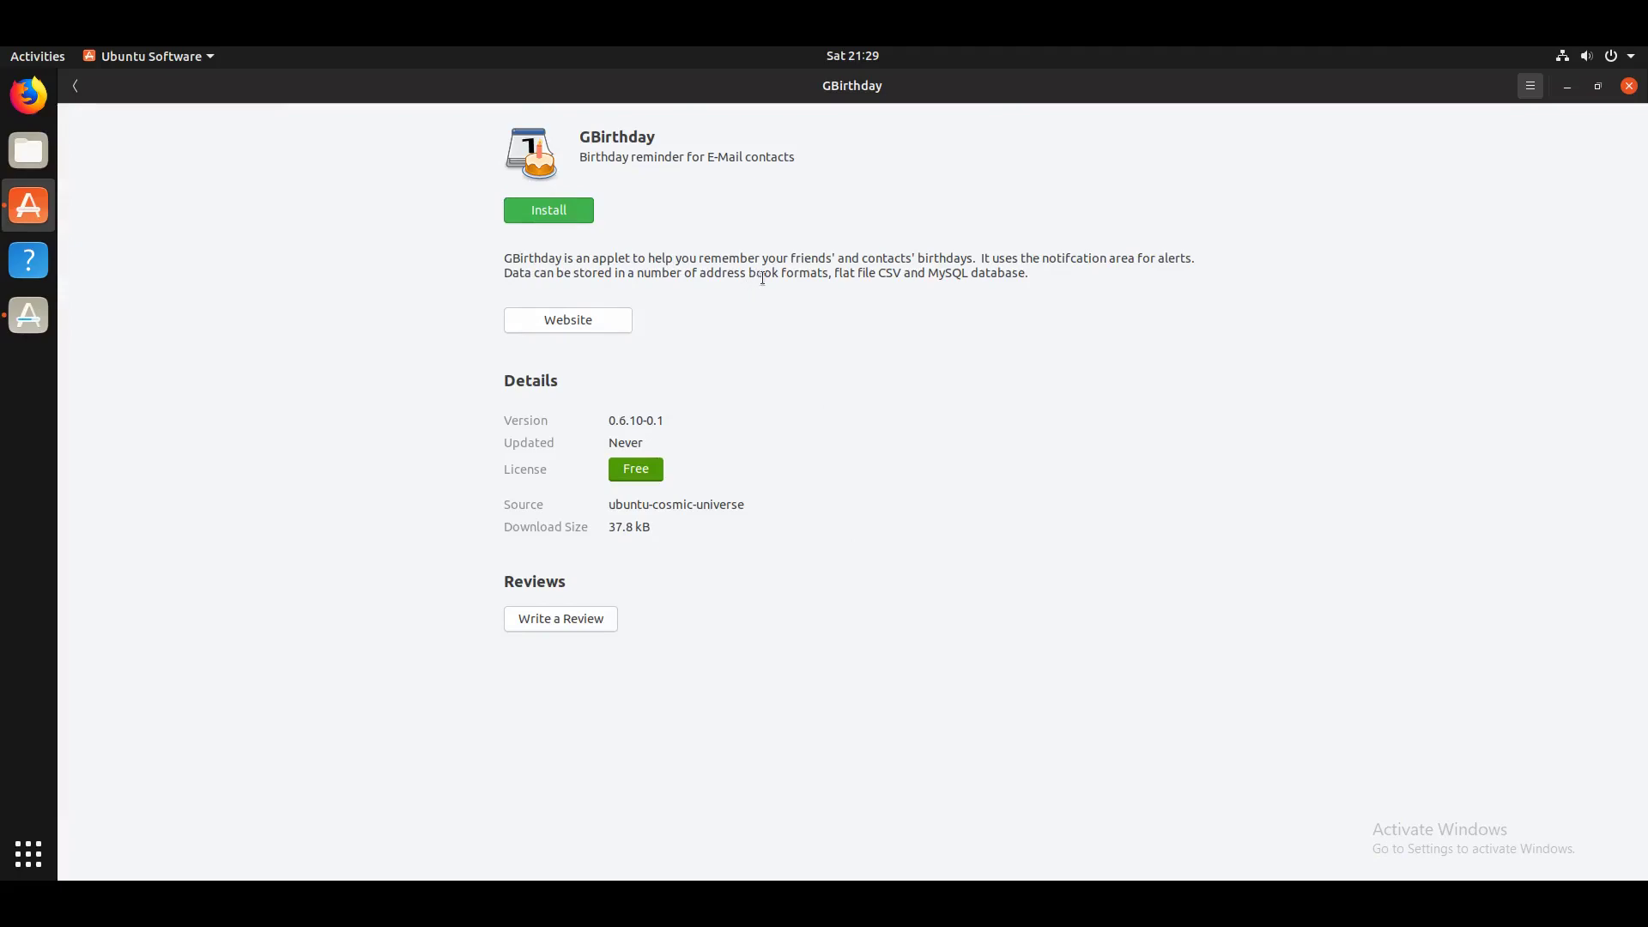
{"action": "left_click", "coordinate": [538, 208]}
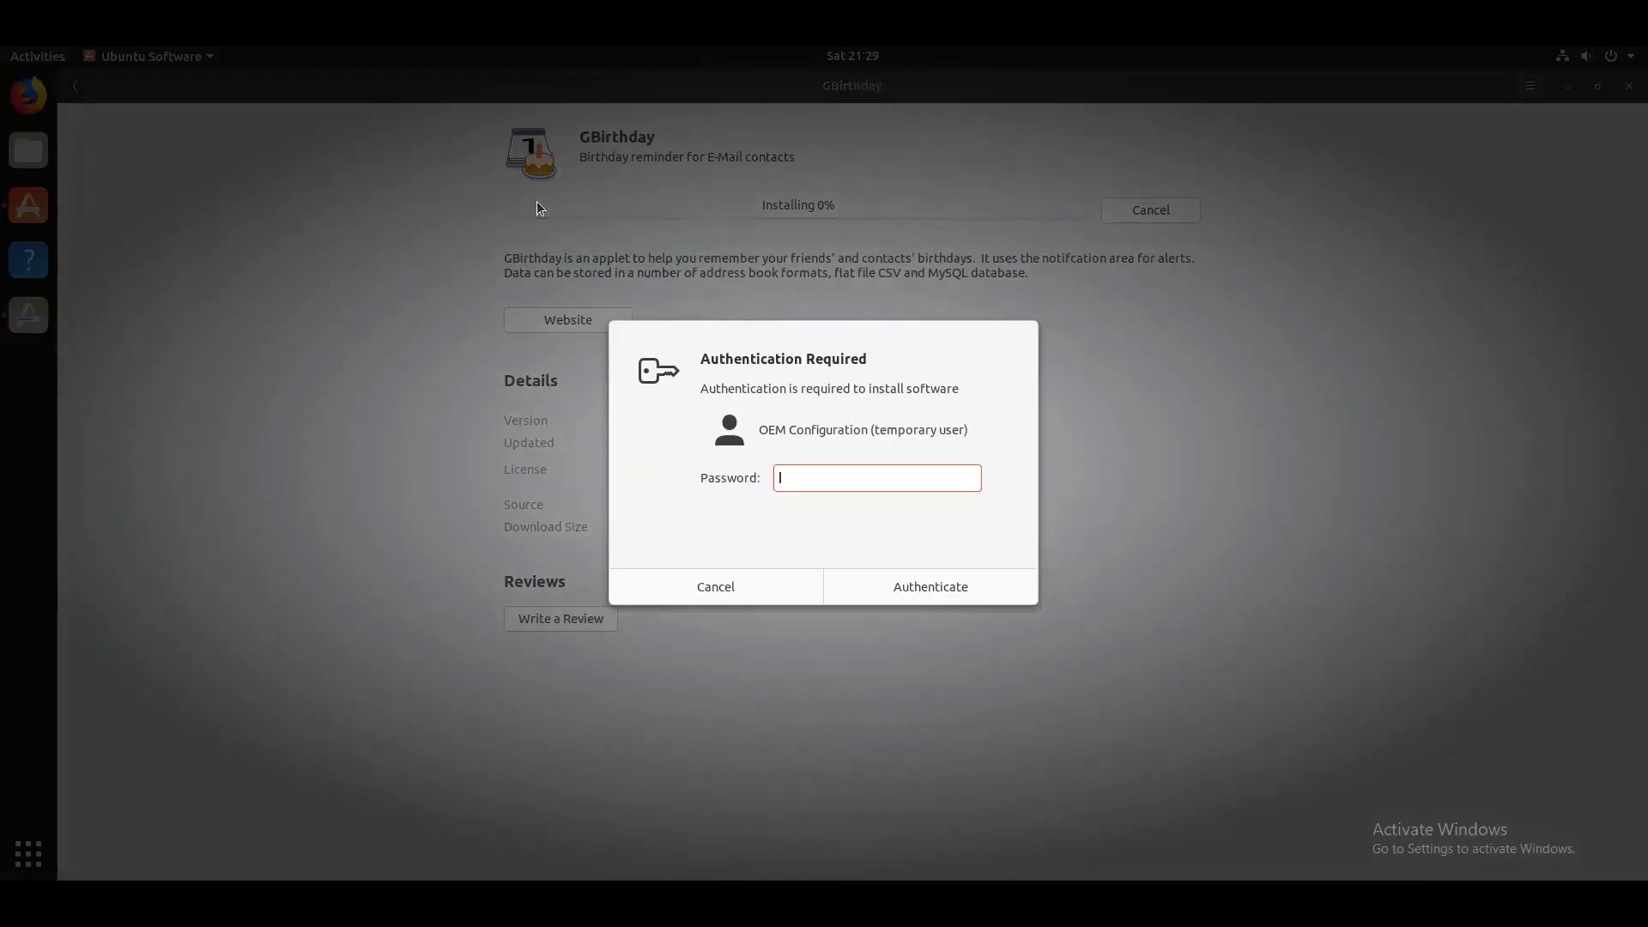
{"action": "type", "text": "***"}
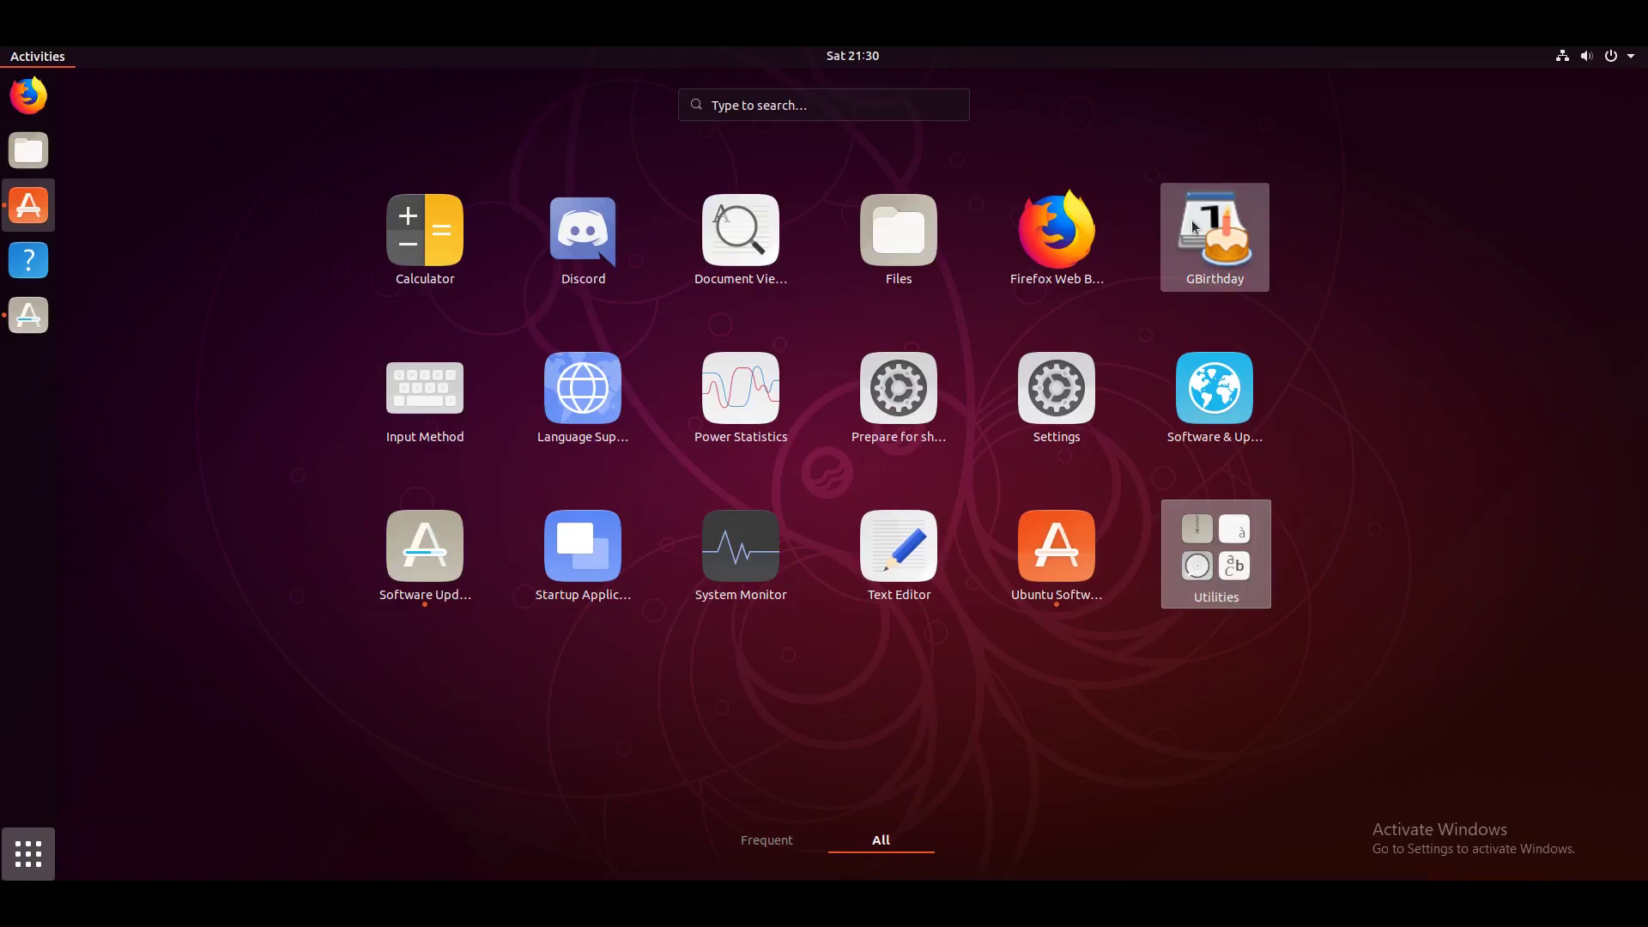
Step: Close the Ubuntu Software window and return to the desktop
{"action": "left_click", "coordinate": [36, 59]}
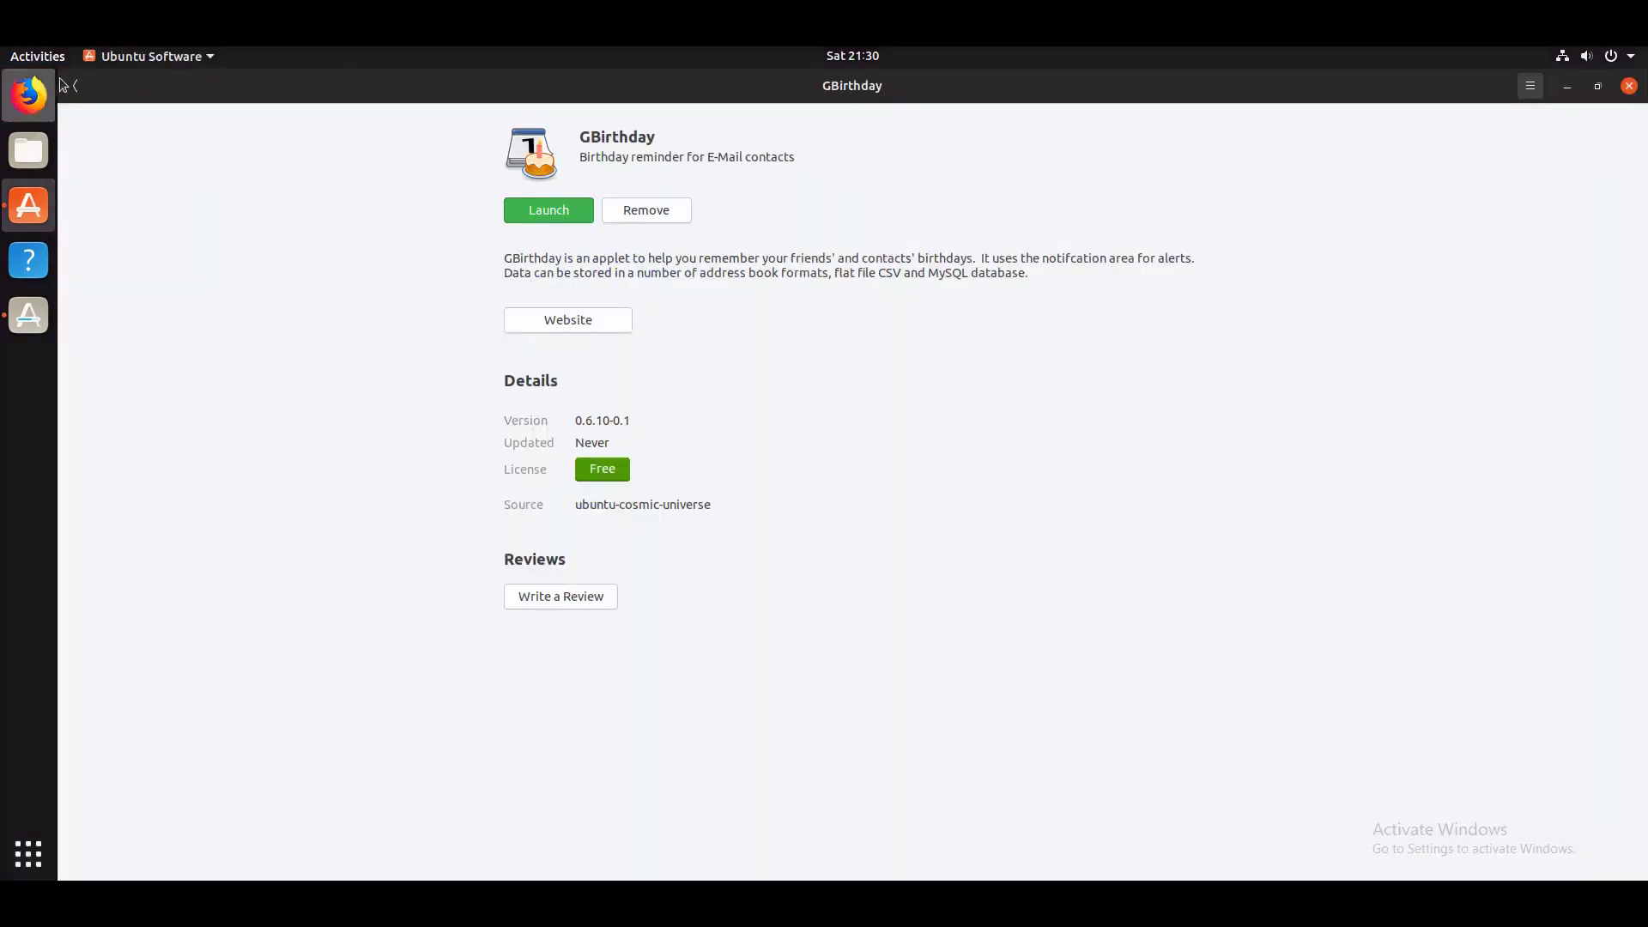
{"action": "double_click", "coordinate": [112, 86]}
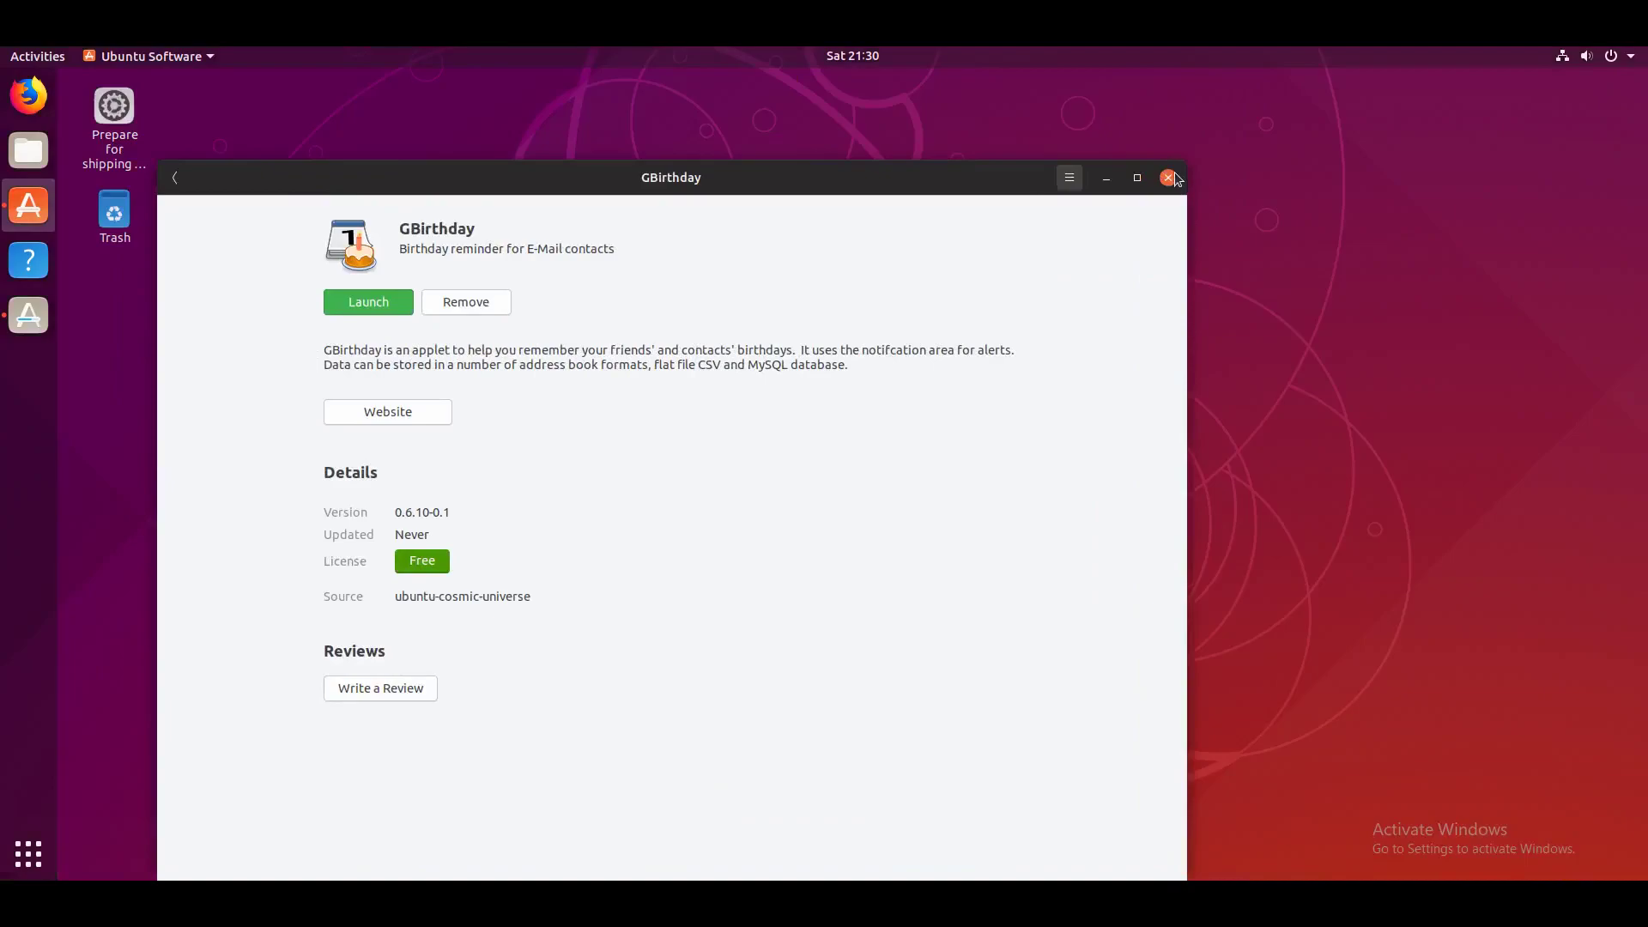
{"action": "left_click", "coordinate": [1169, 178]}
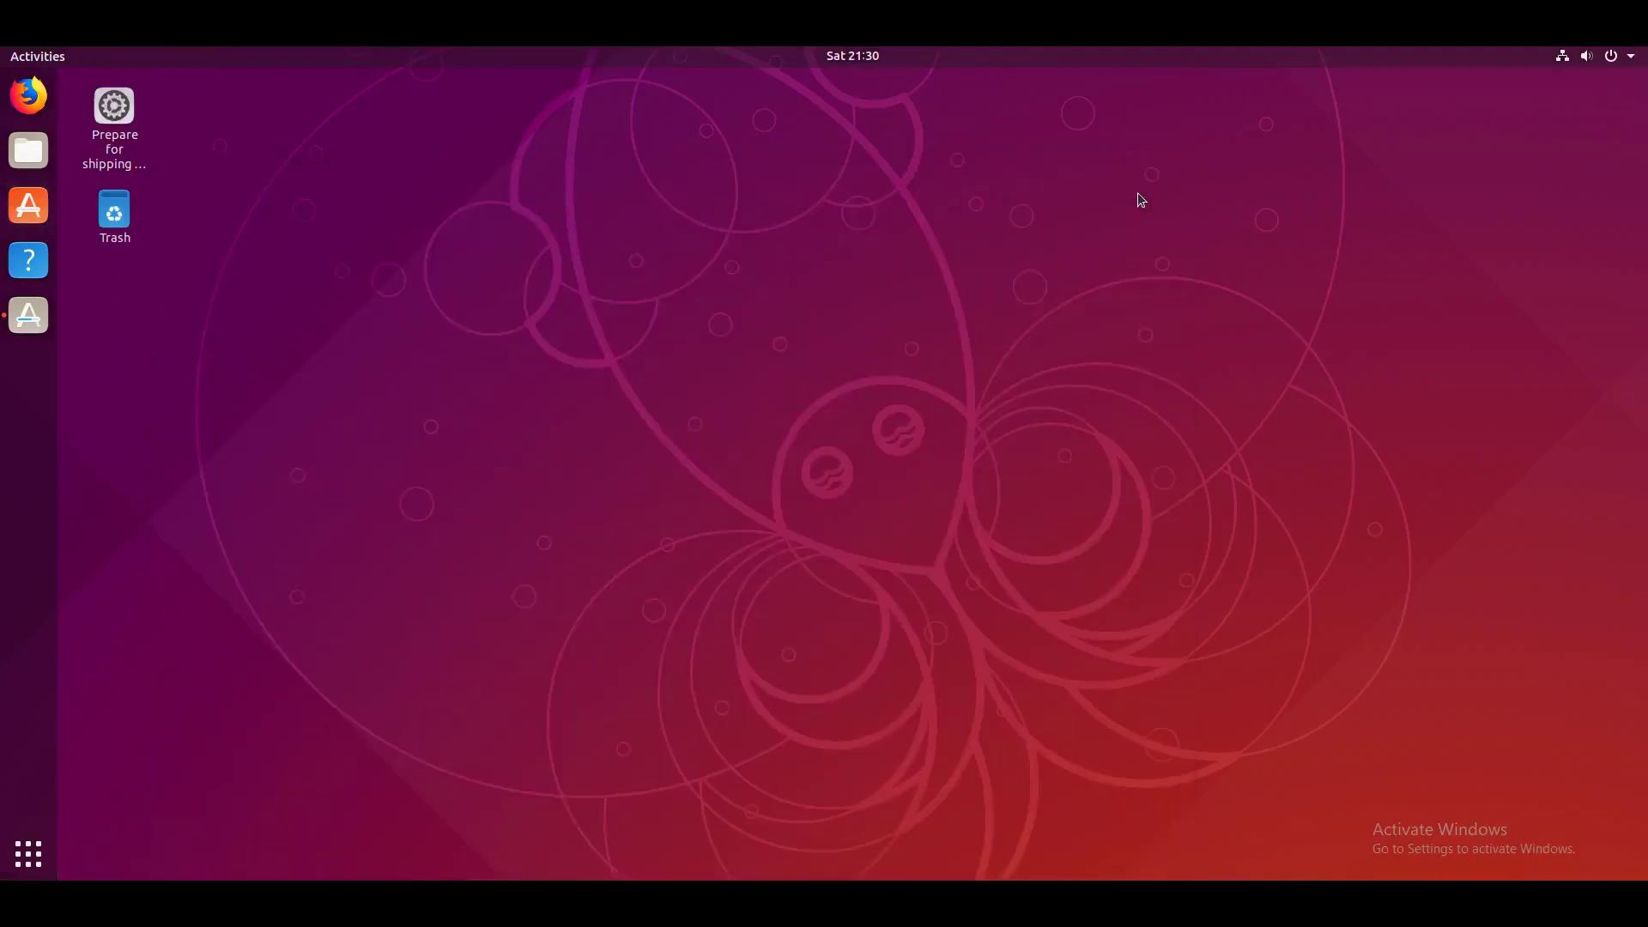
{"action": "right_click", "coordinate": [252, 220]}
{"action": "left_click", "coordinate": [230, 216]}
{"action": "left_click", "coordinate": [127, 138]}
Step: Launch Software Updater, review the update details, and install all pending updates
{"action": "left_click", "coordinate": [29, 315]}
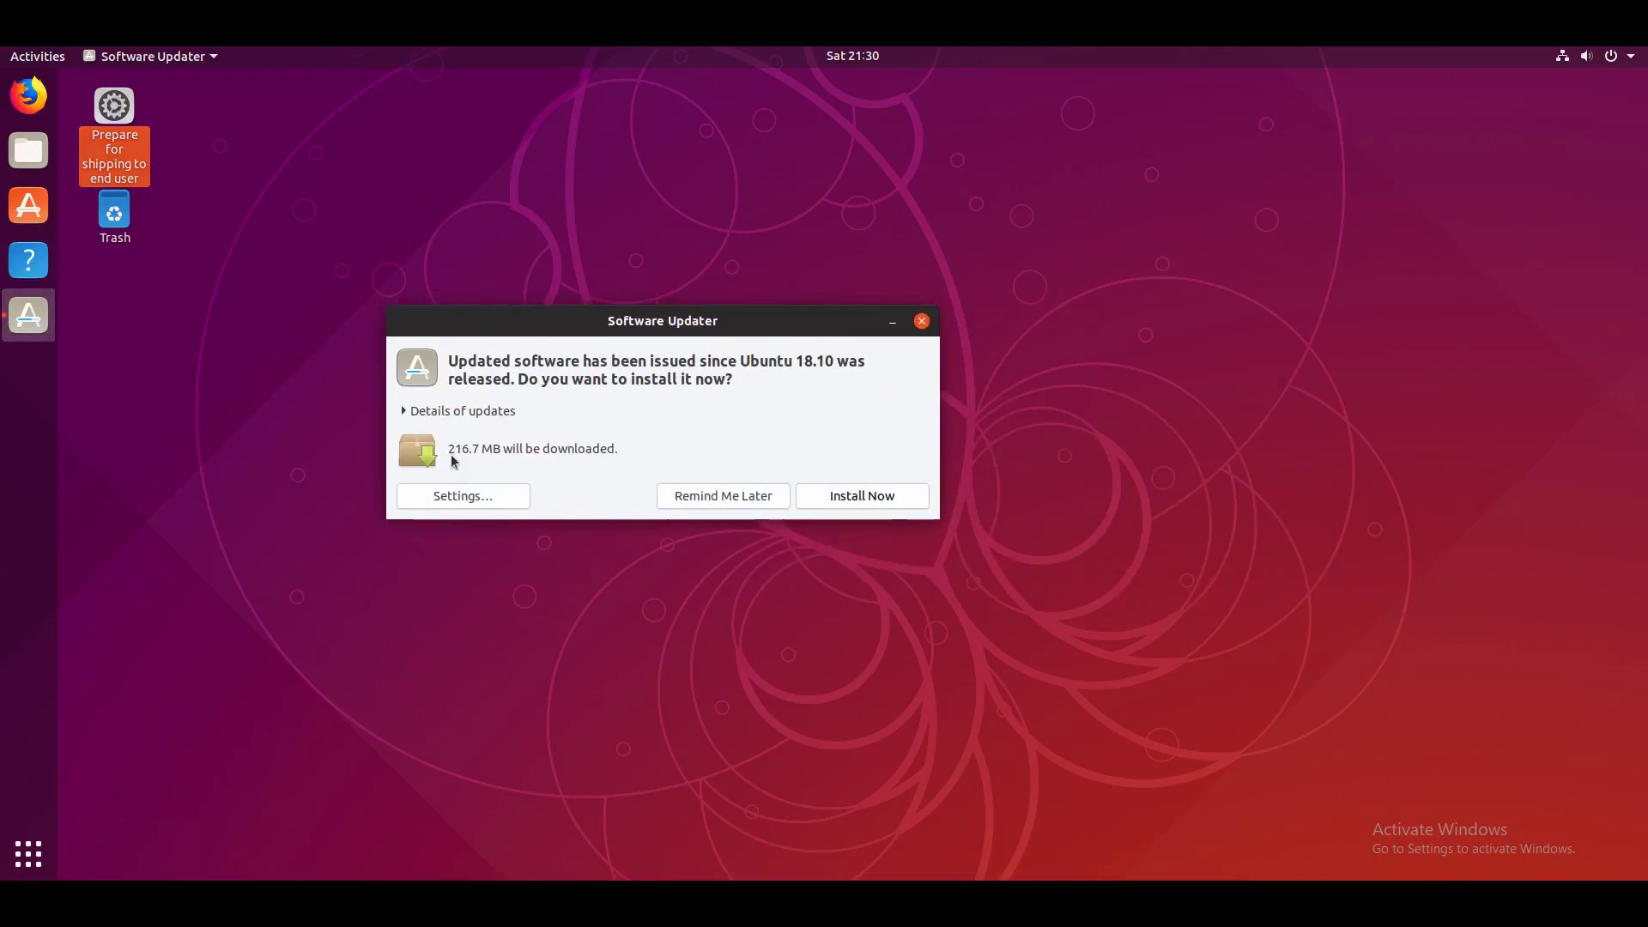
{"action": "left_click", "coordinate": [476, 416]}
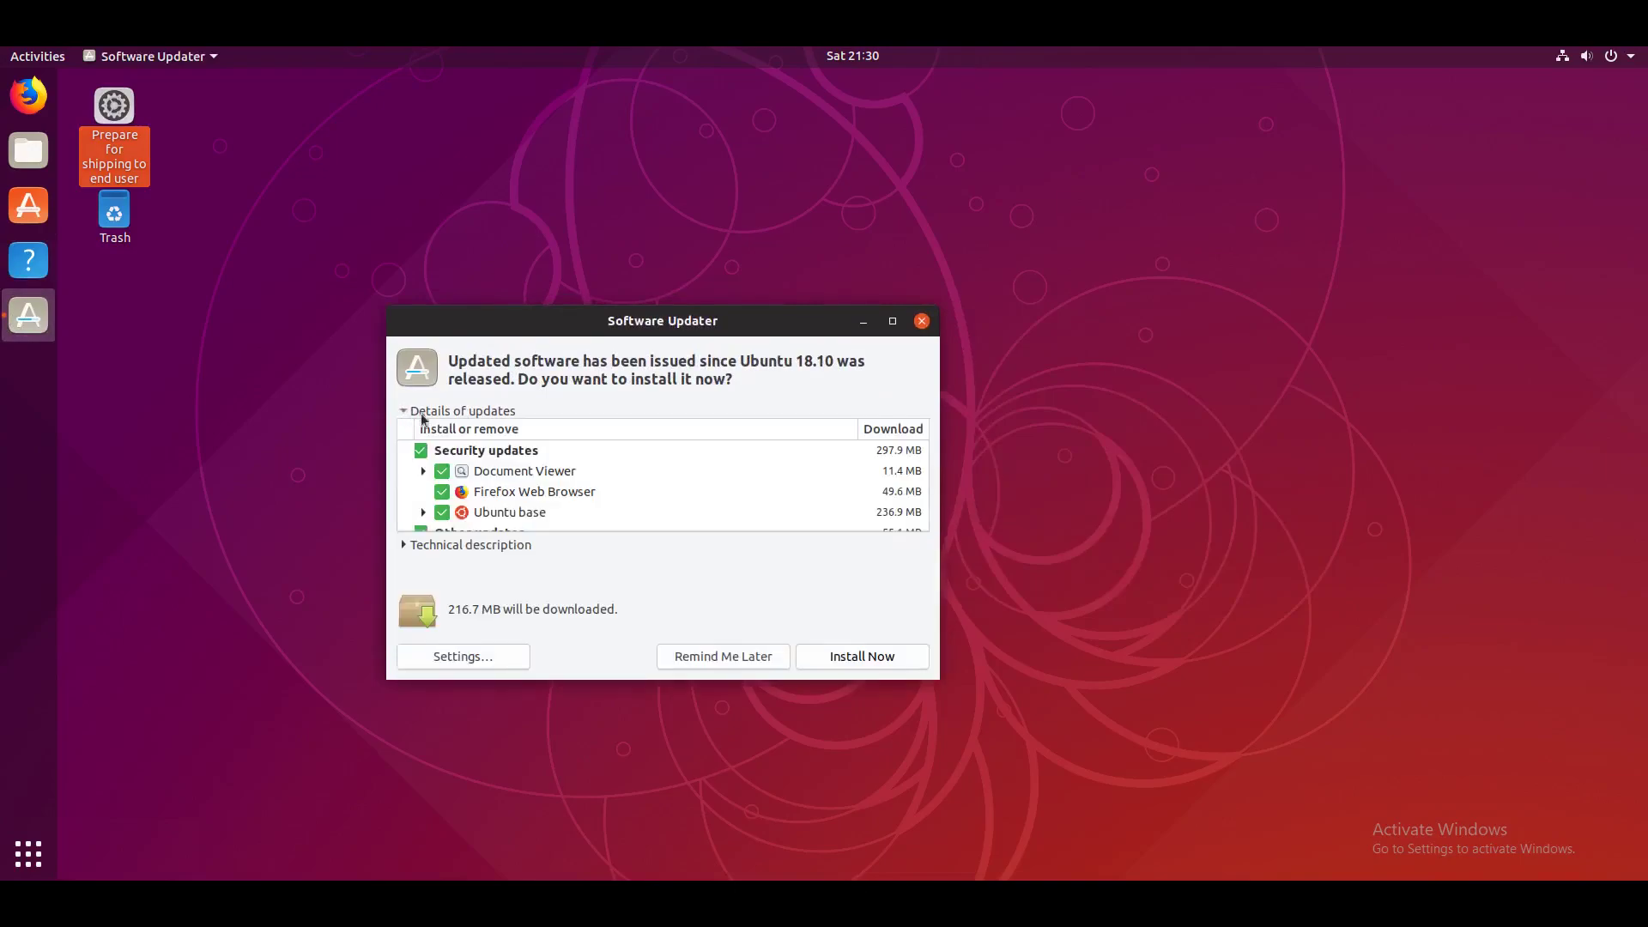
{"action": "left_click_drag", "start_coordinate": [923, 449], "coordinate": [919, 592]}
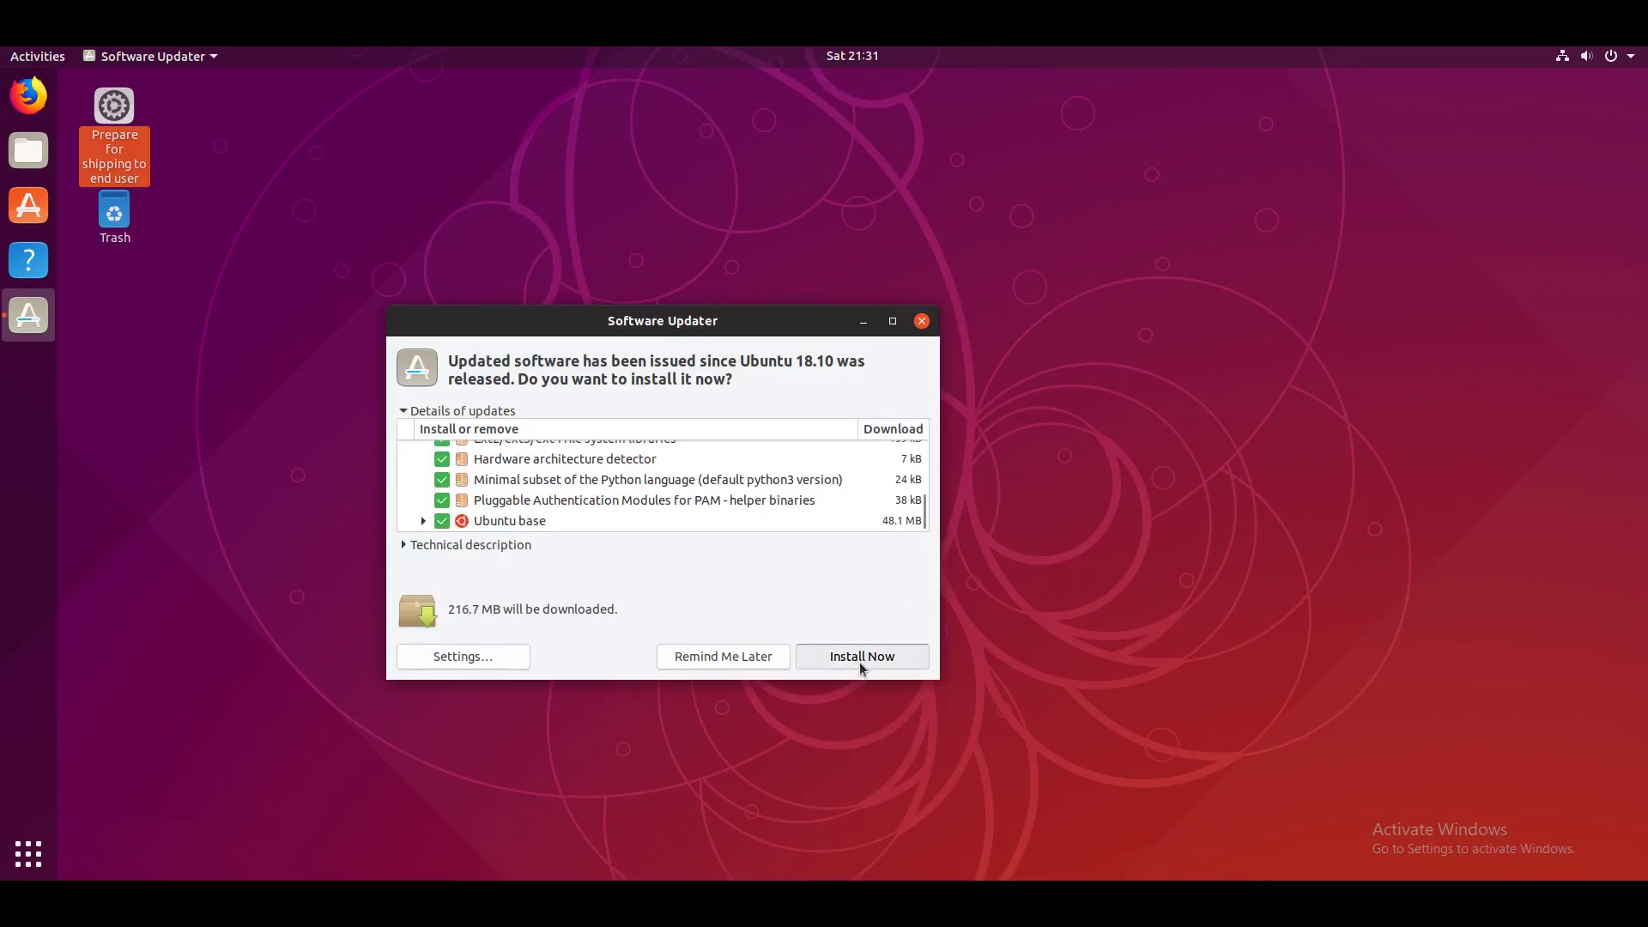
{"action": "left_click", "coordinate": [860, 658]}
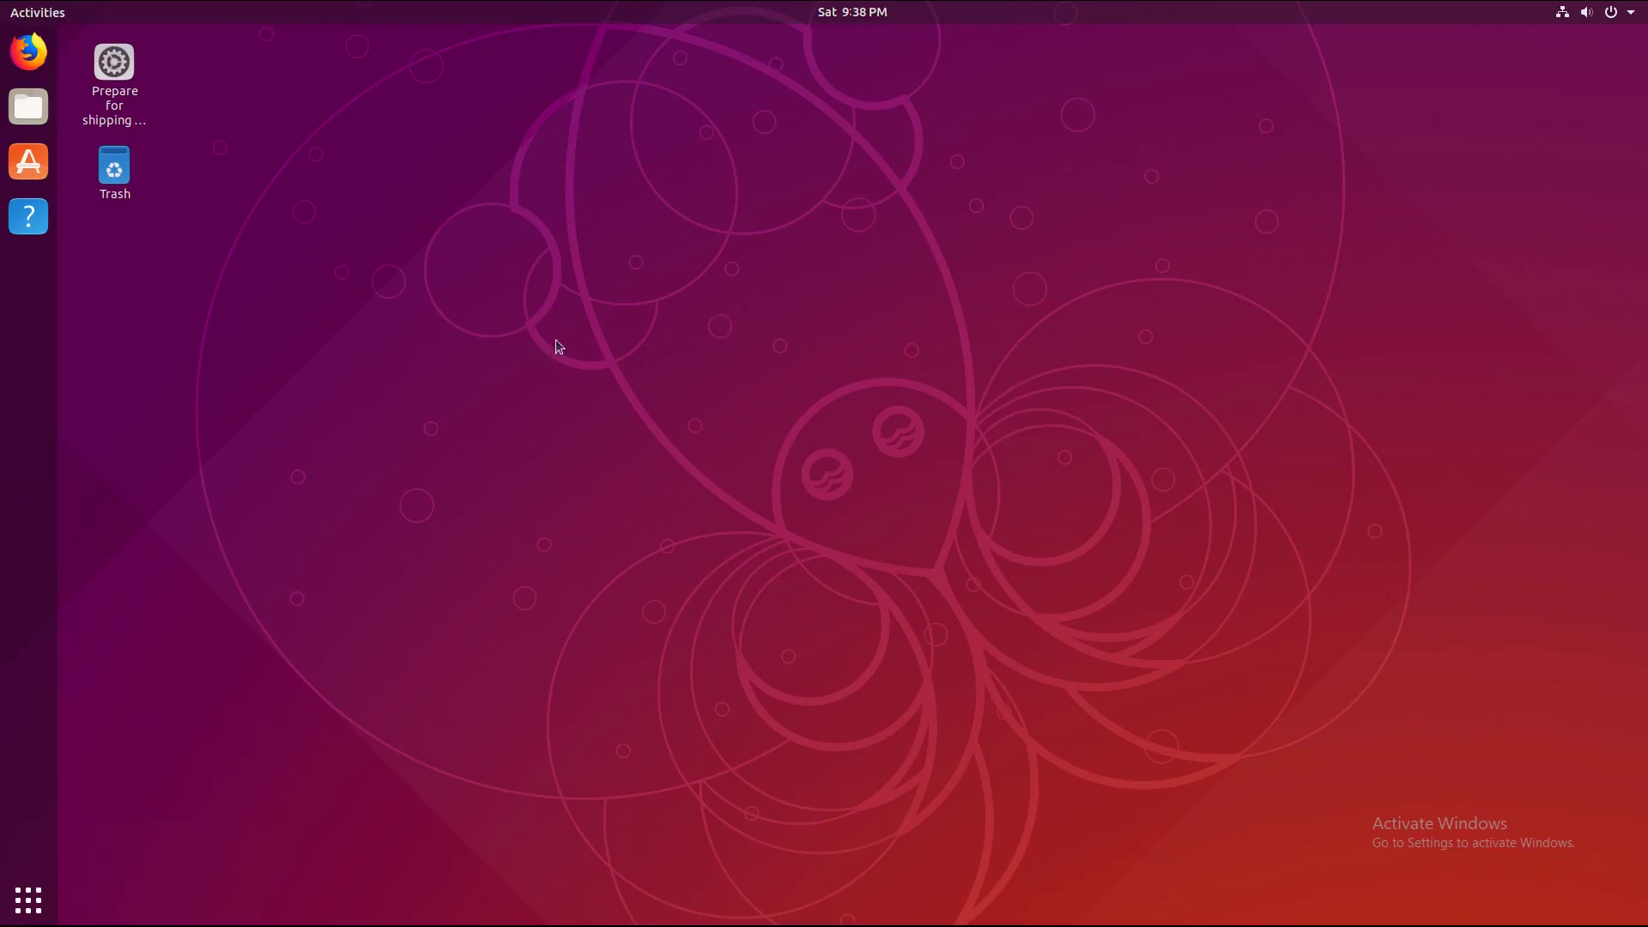
Step: Check the applications overview to confirm Discord and GBirthday are installed
{"action": "left_click", "coordinate": [114, 61]}
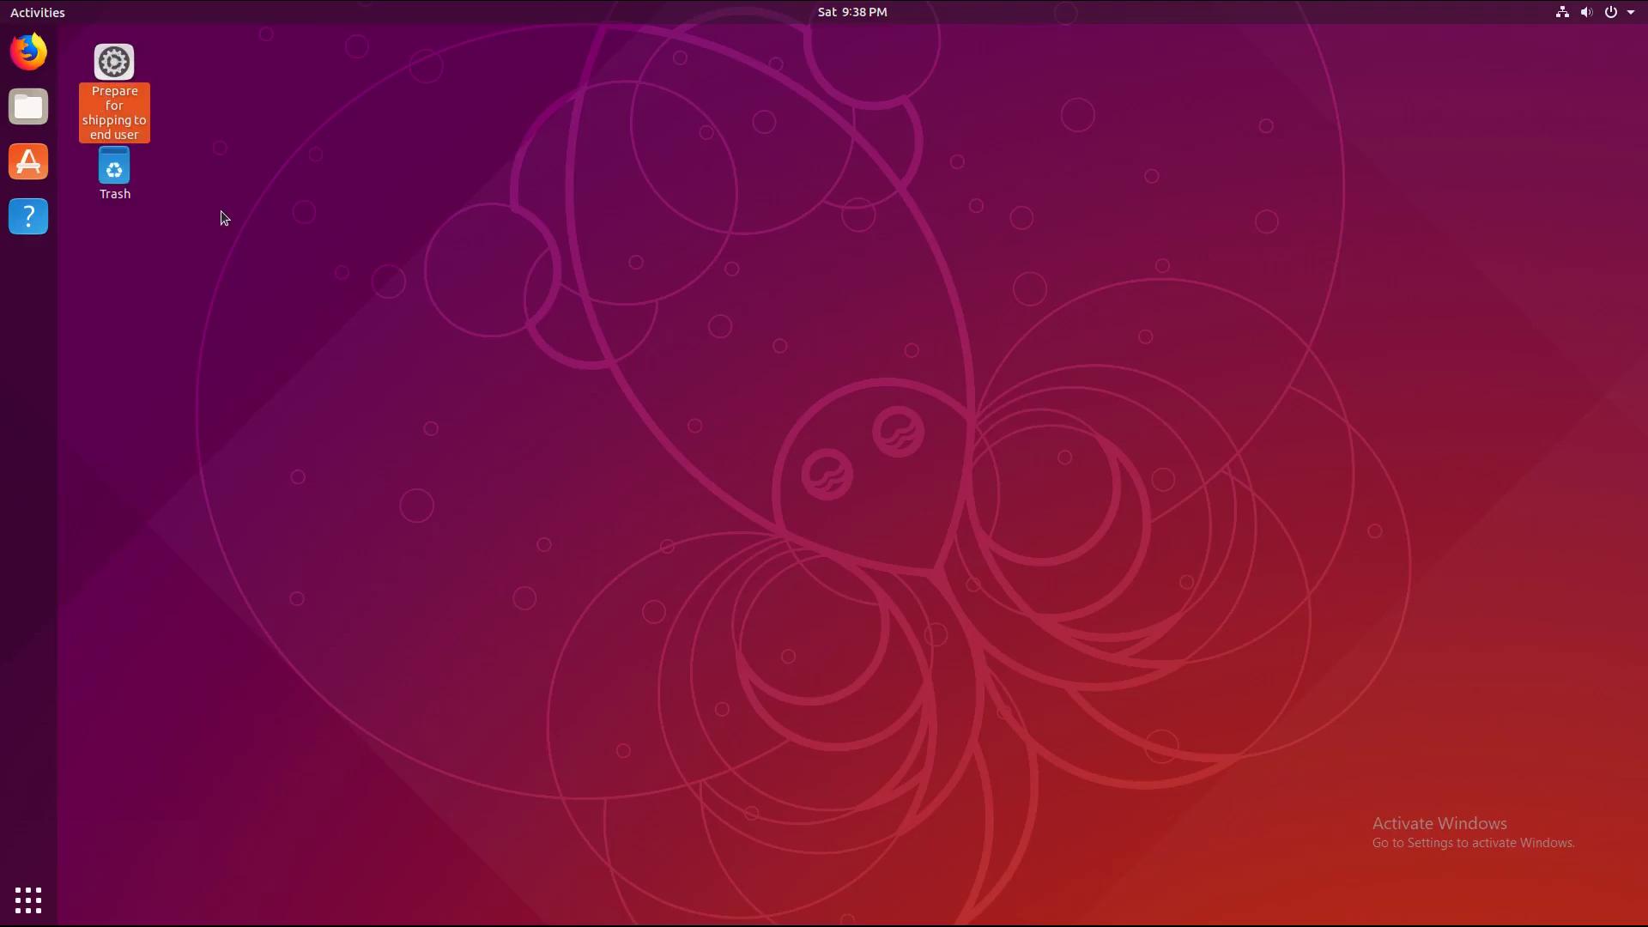
{"action": "left_click", "coordinate": [38, 915]}
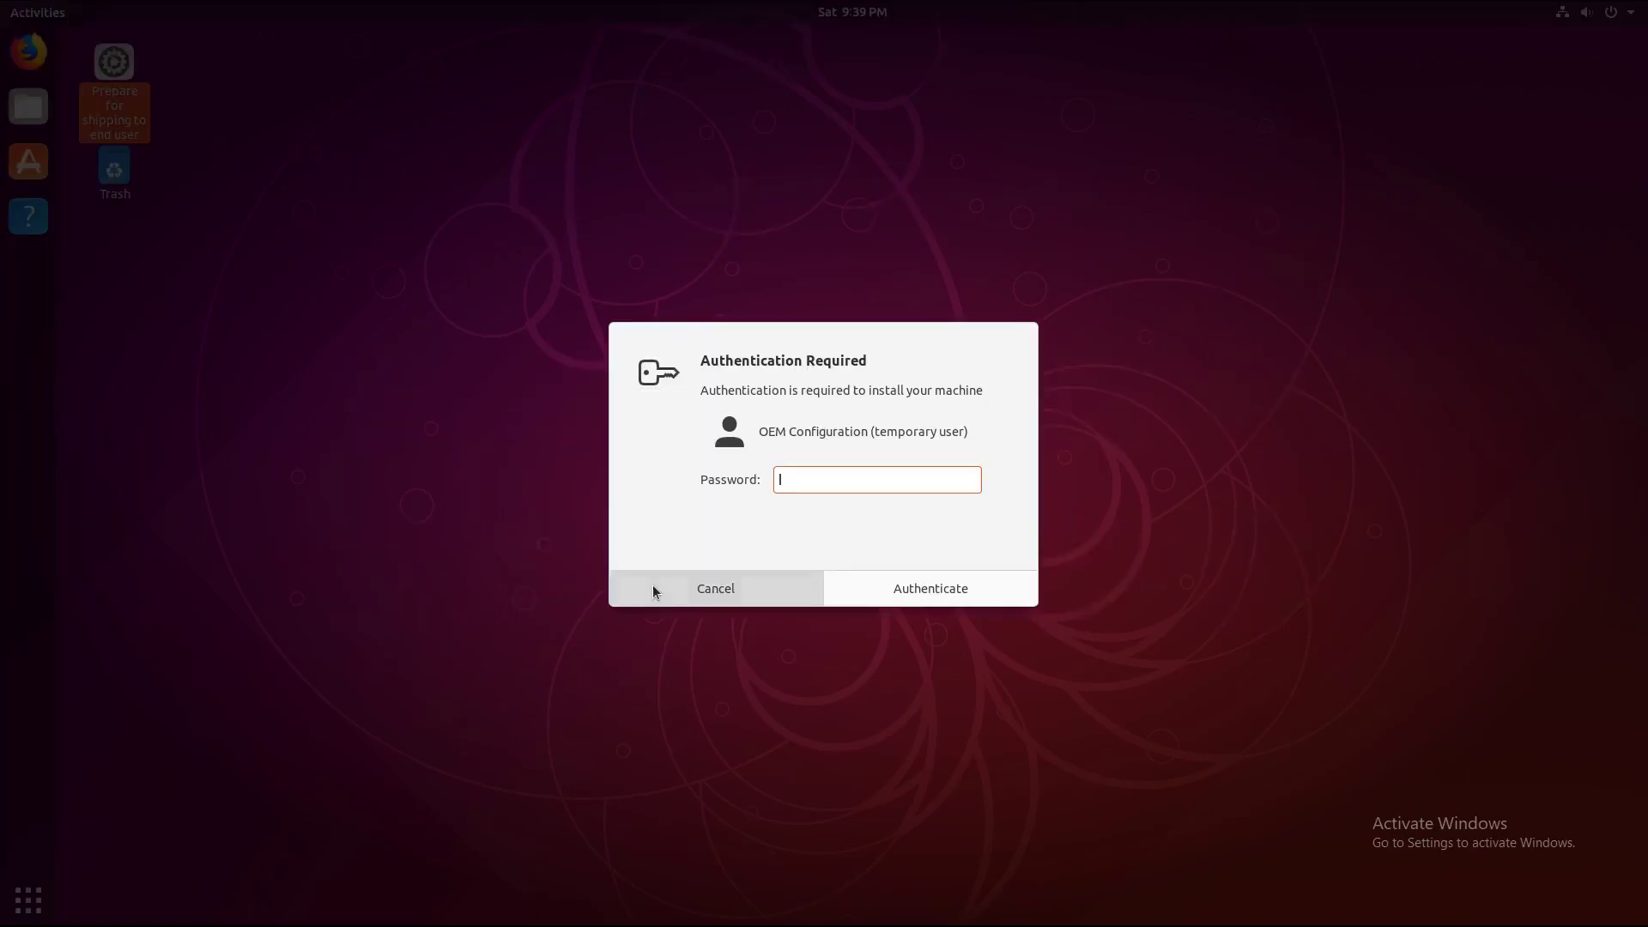
{"action": "left_click", "coordinate": [653, 588]}
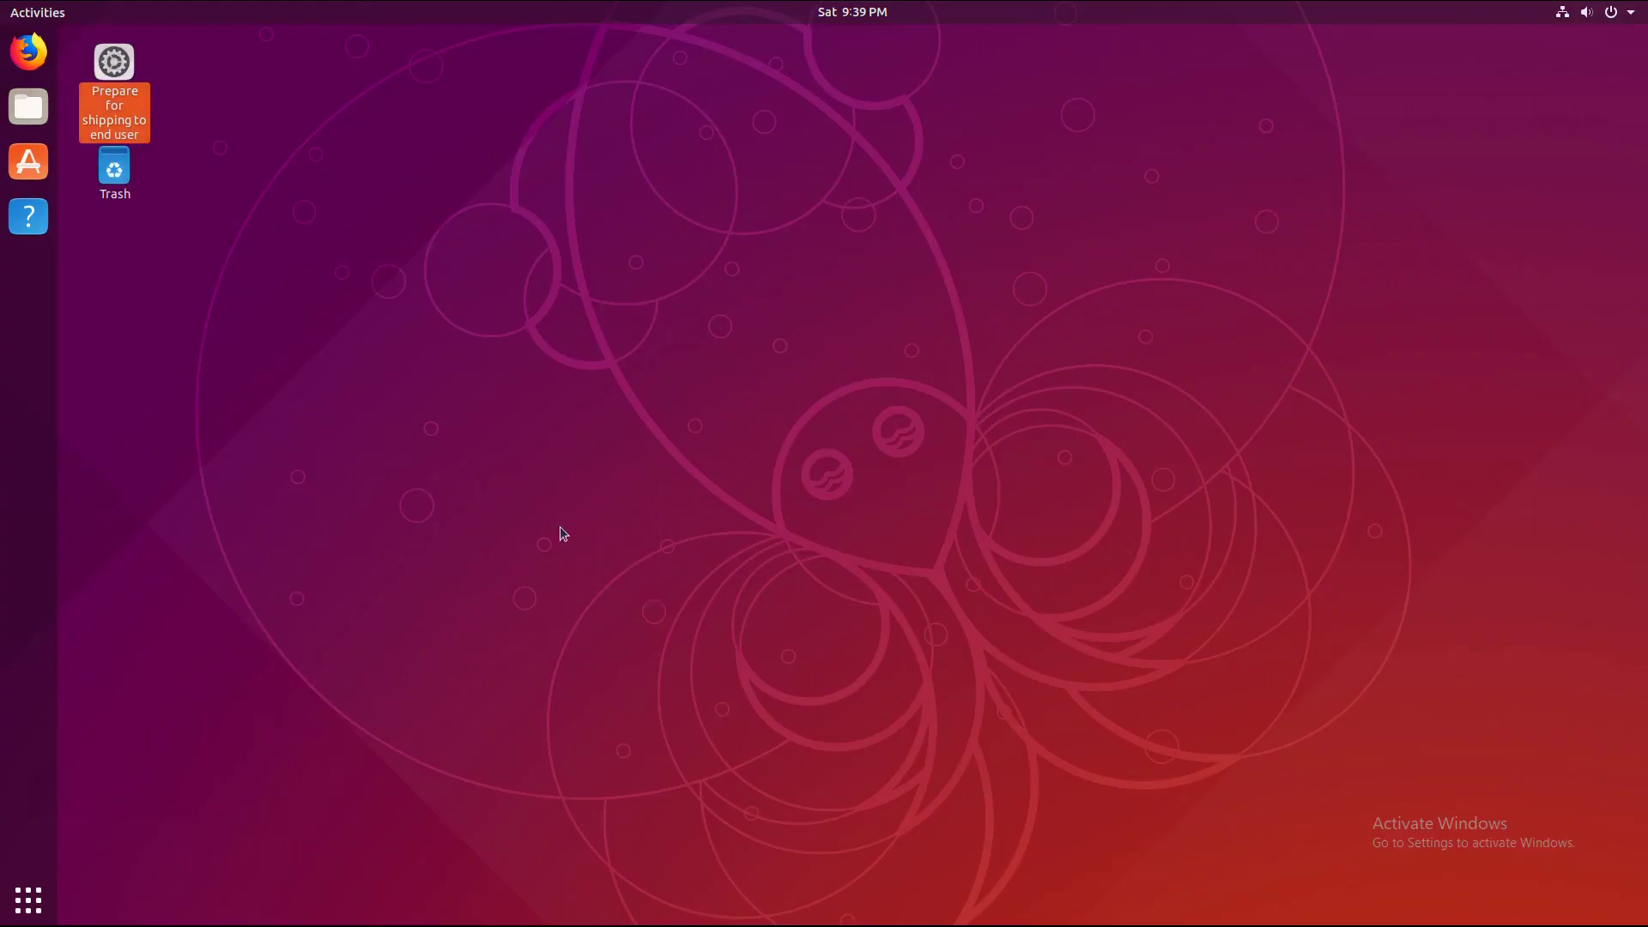
Step: Run Prepare for shipping to end user, authenticate, and acknowledge the oem-config next-boot notice
{"action": "double_click", "coordinate": [112, 111]}
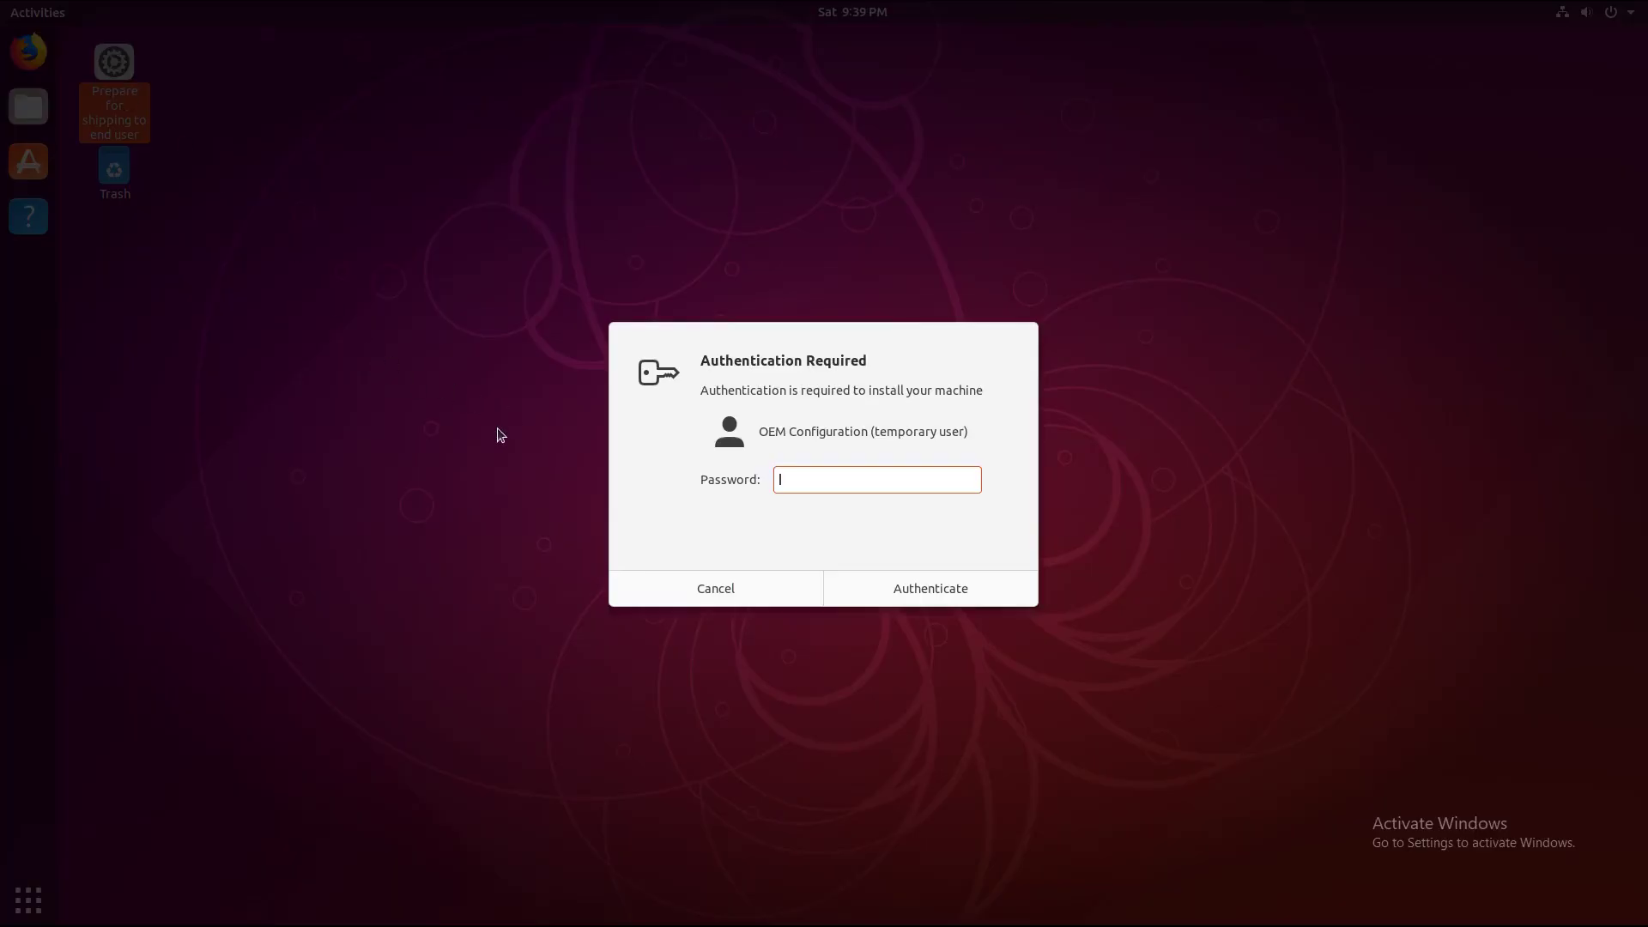
{"action": "type", "text": "*********"}
{"action": "key", "text": "Return"}
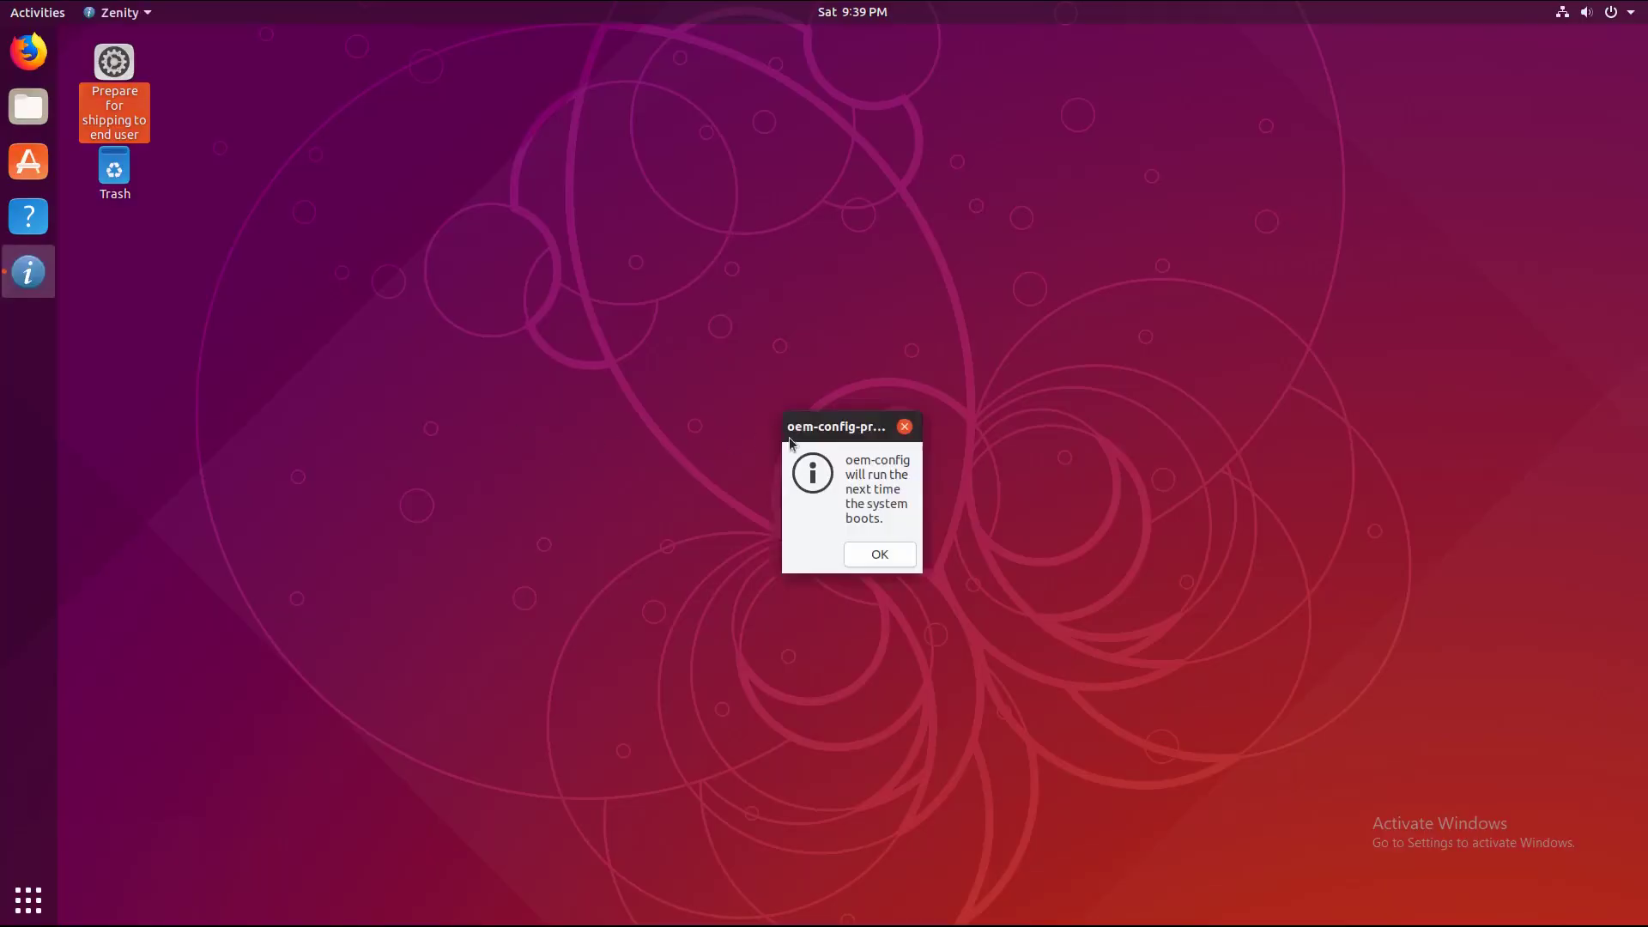
{"action": "left_click_drag", "start_coordinate": [848, 475], "coordinate": [883, 523]}
{"action": "left_click", "coordinate": [883, 522]}
{"action": "left_click", "coordinate": [880, 553]}
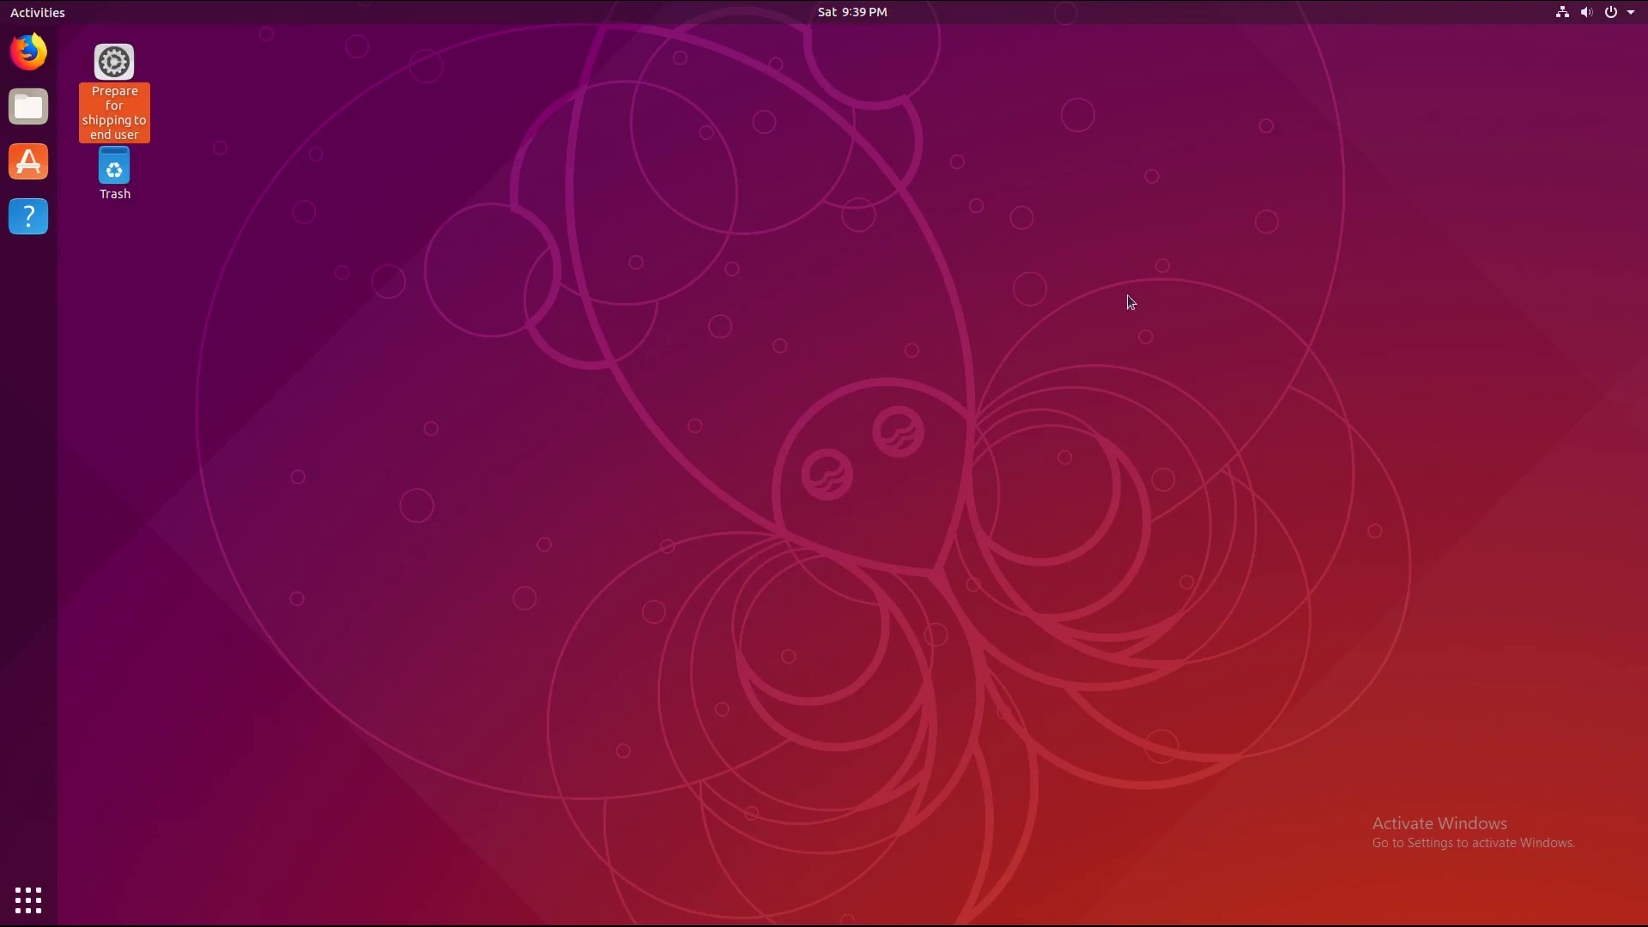
Step: Restart the VM from the top-right system menu's power options
{"action": "left_click", "coordinate": [1615, 13]}
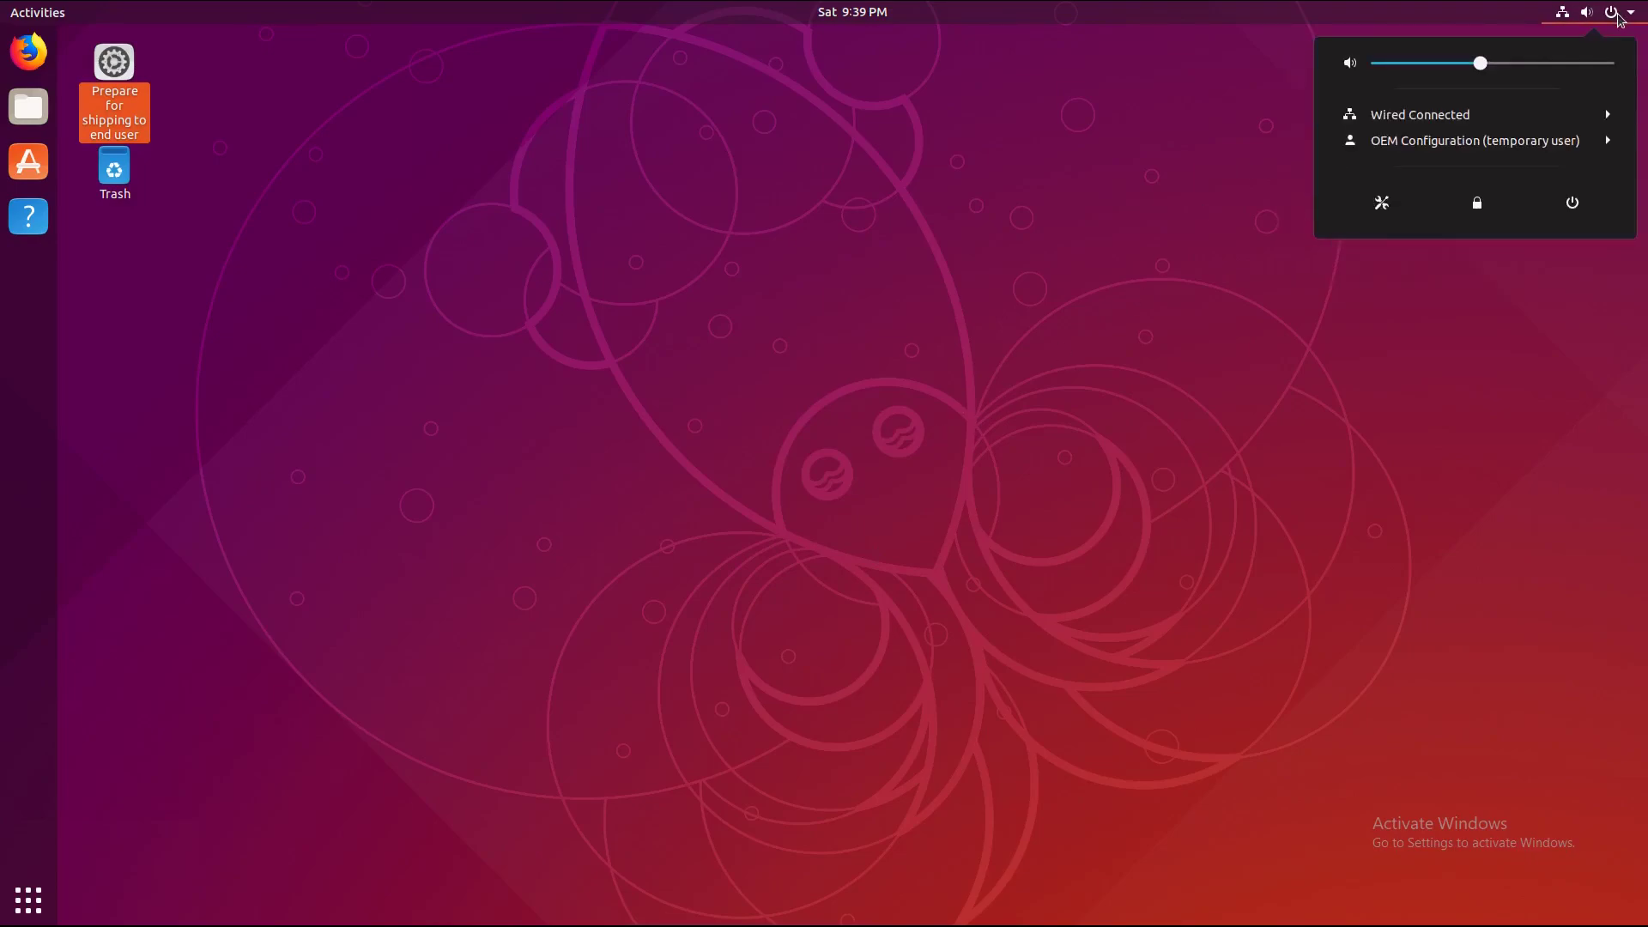
{"action": "left_click", "coordinate": [1572, 203]}
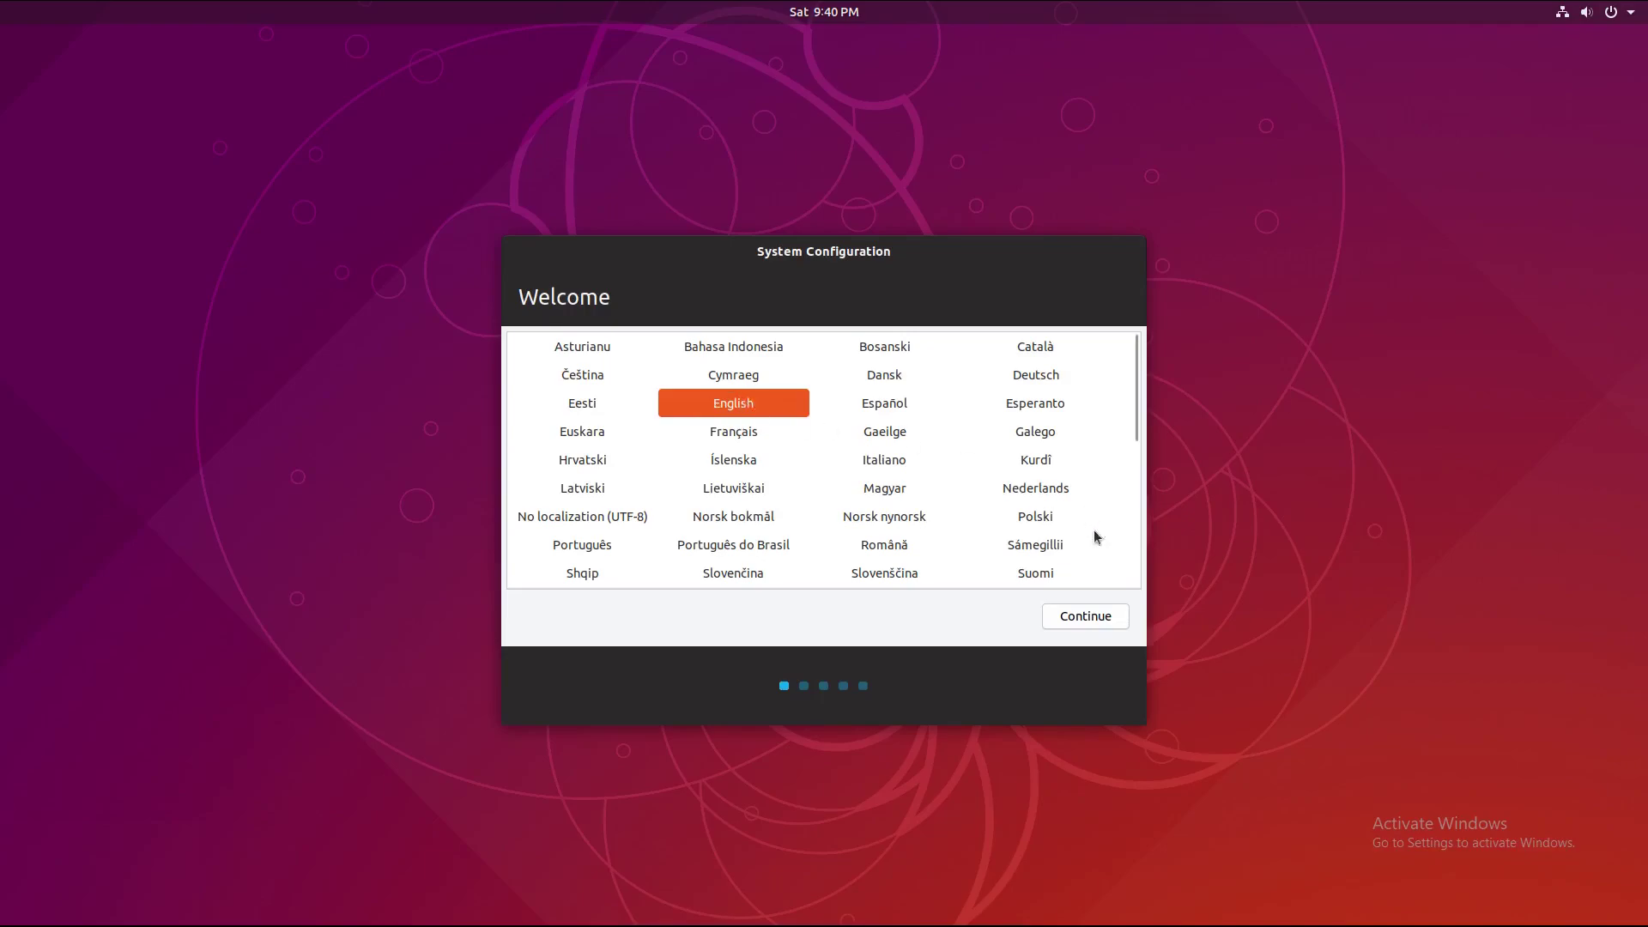
Step: Keep English as the language and English (US) as the keyboard, and name the computer 'test'
{"action": "left_click", "coordinate": [1103, 621]}
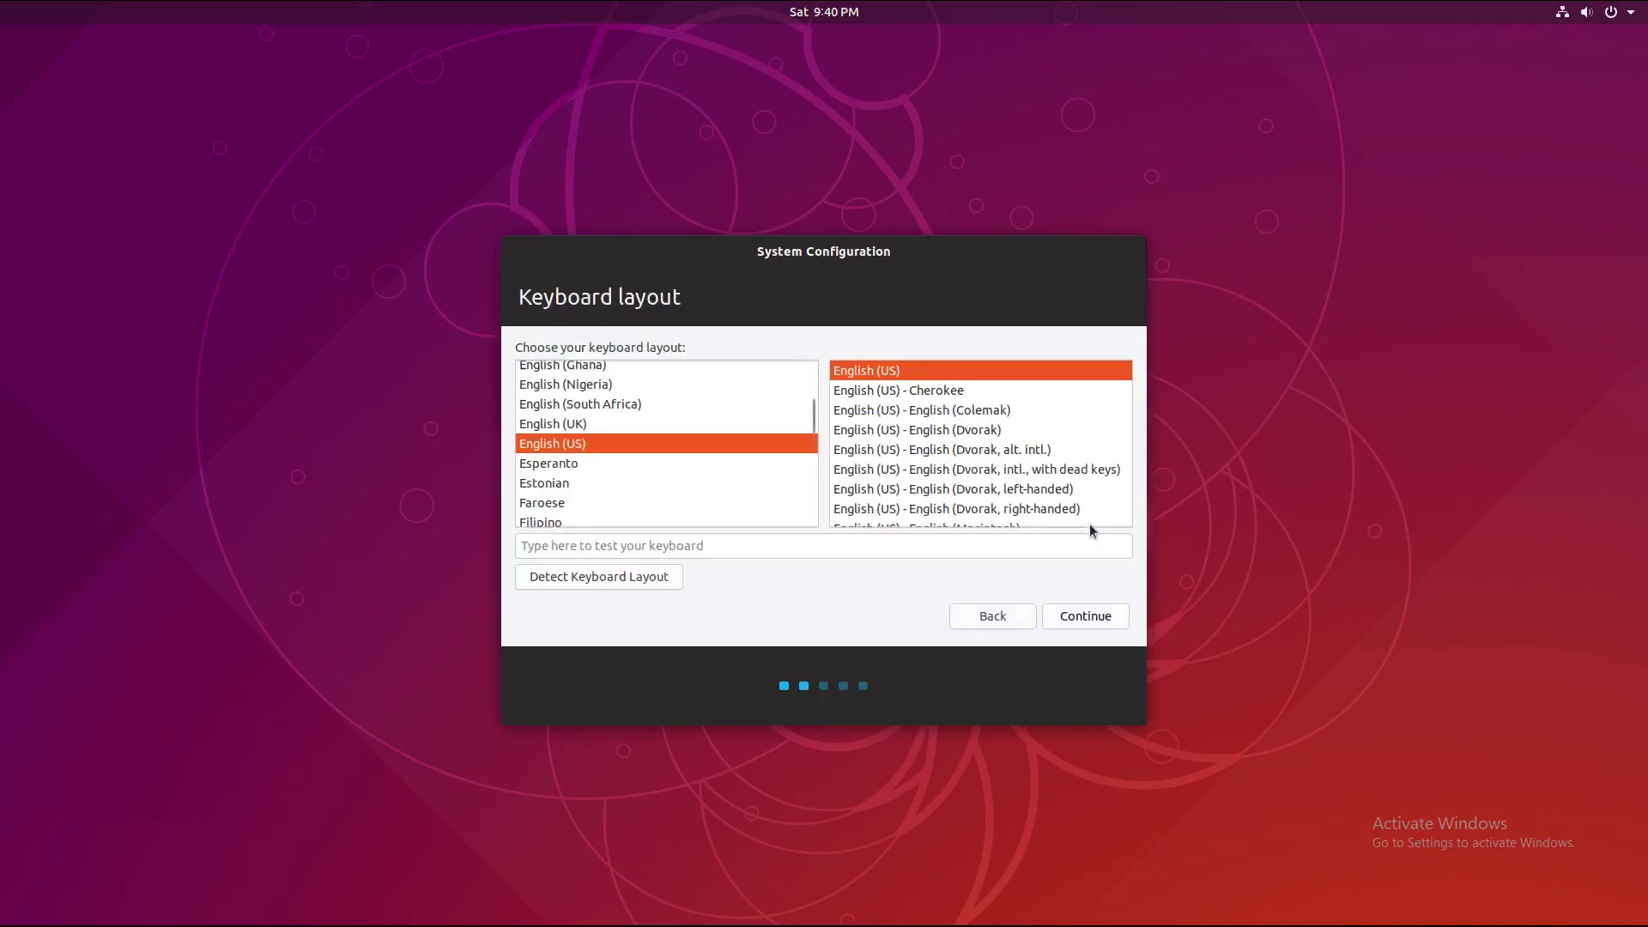
{"action": "left_click", "coordinate": [1074, 625]}
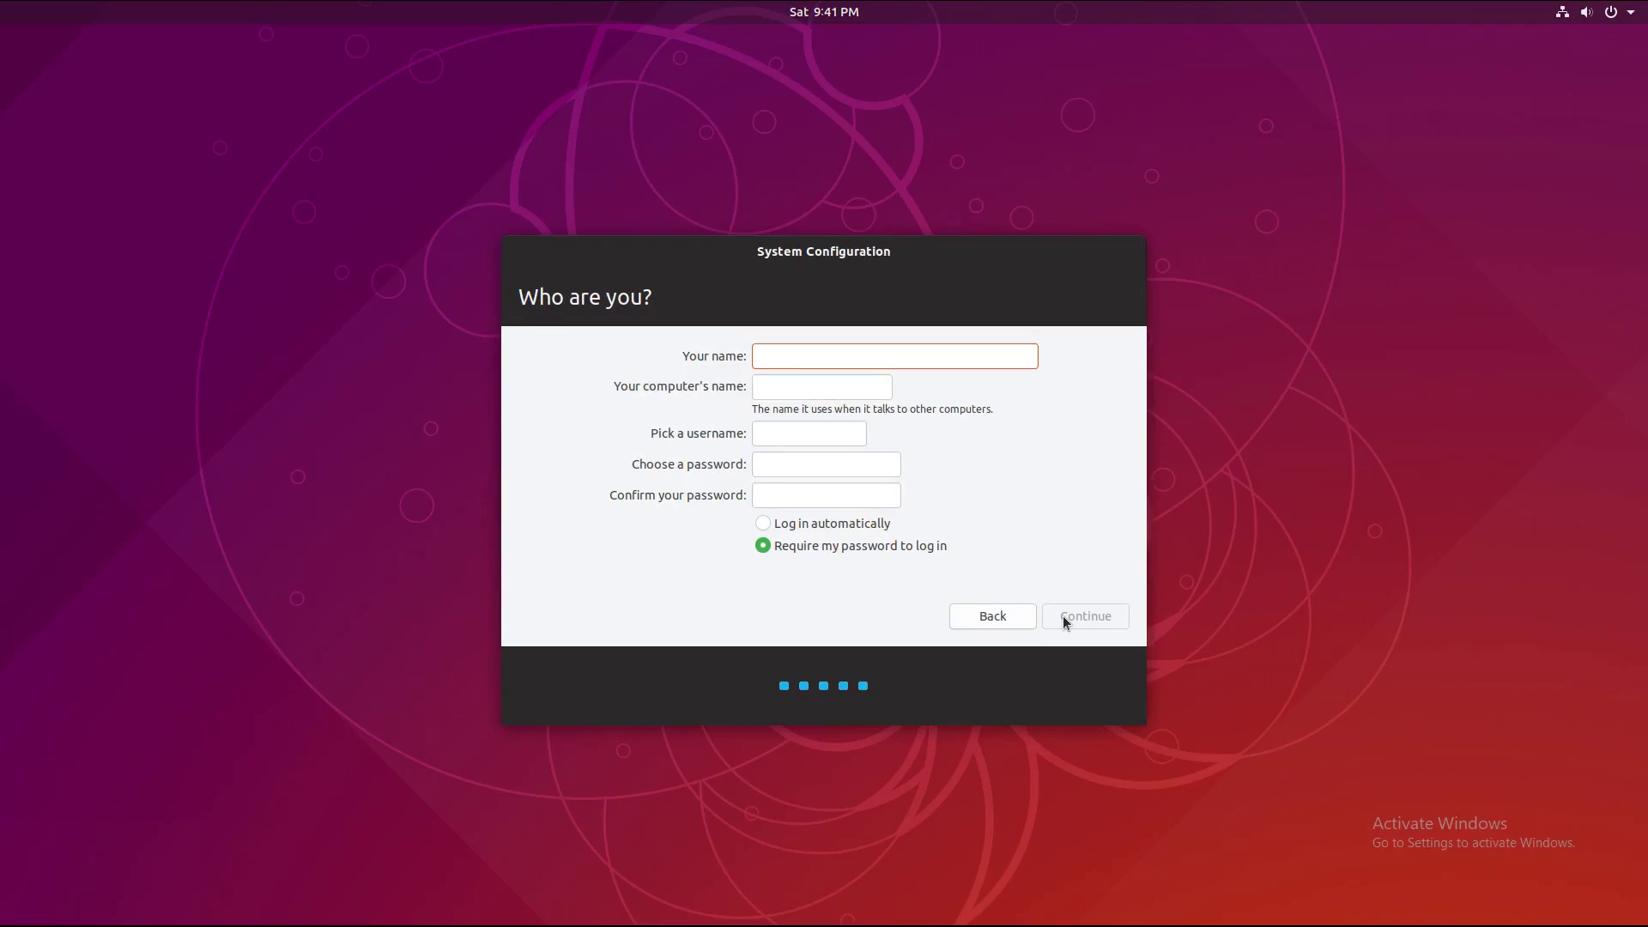
{"action": "left_click", "coordinate": [803, 388]}
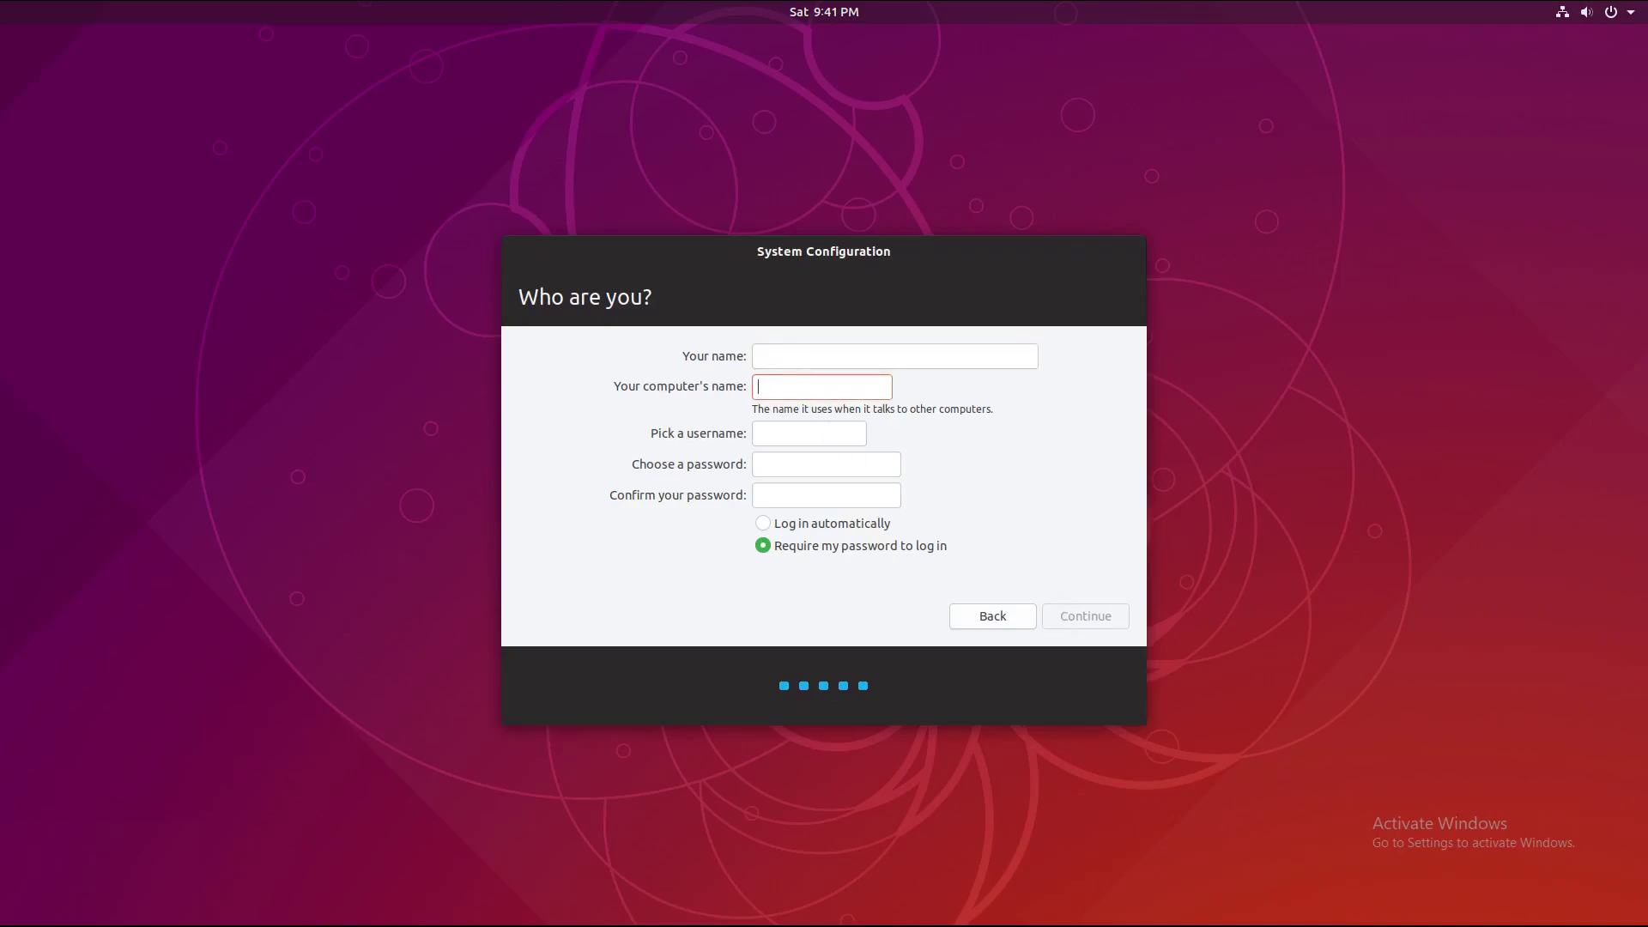
{"action": "type", "text": "test"}
Step: Create the user account 'test' with a confirmed password and finish setup
{"action": "key", "text": "Tab"}
{"action": "type", "text": "test"}
{"action": "key", "text": "Tab"}
{"action": "type", "text": "test"}
{"action": "key", "text": "Tab"}
{"action": "type", "text": "test"}
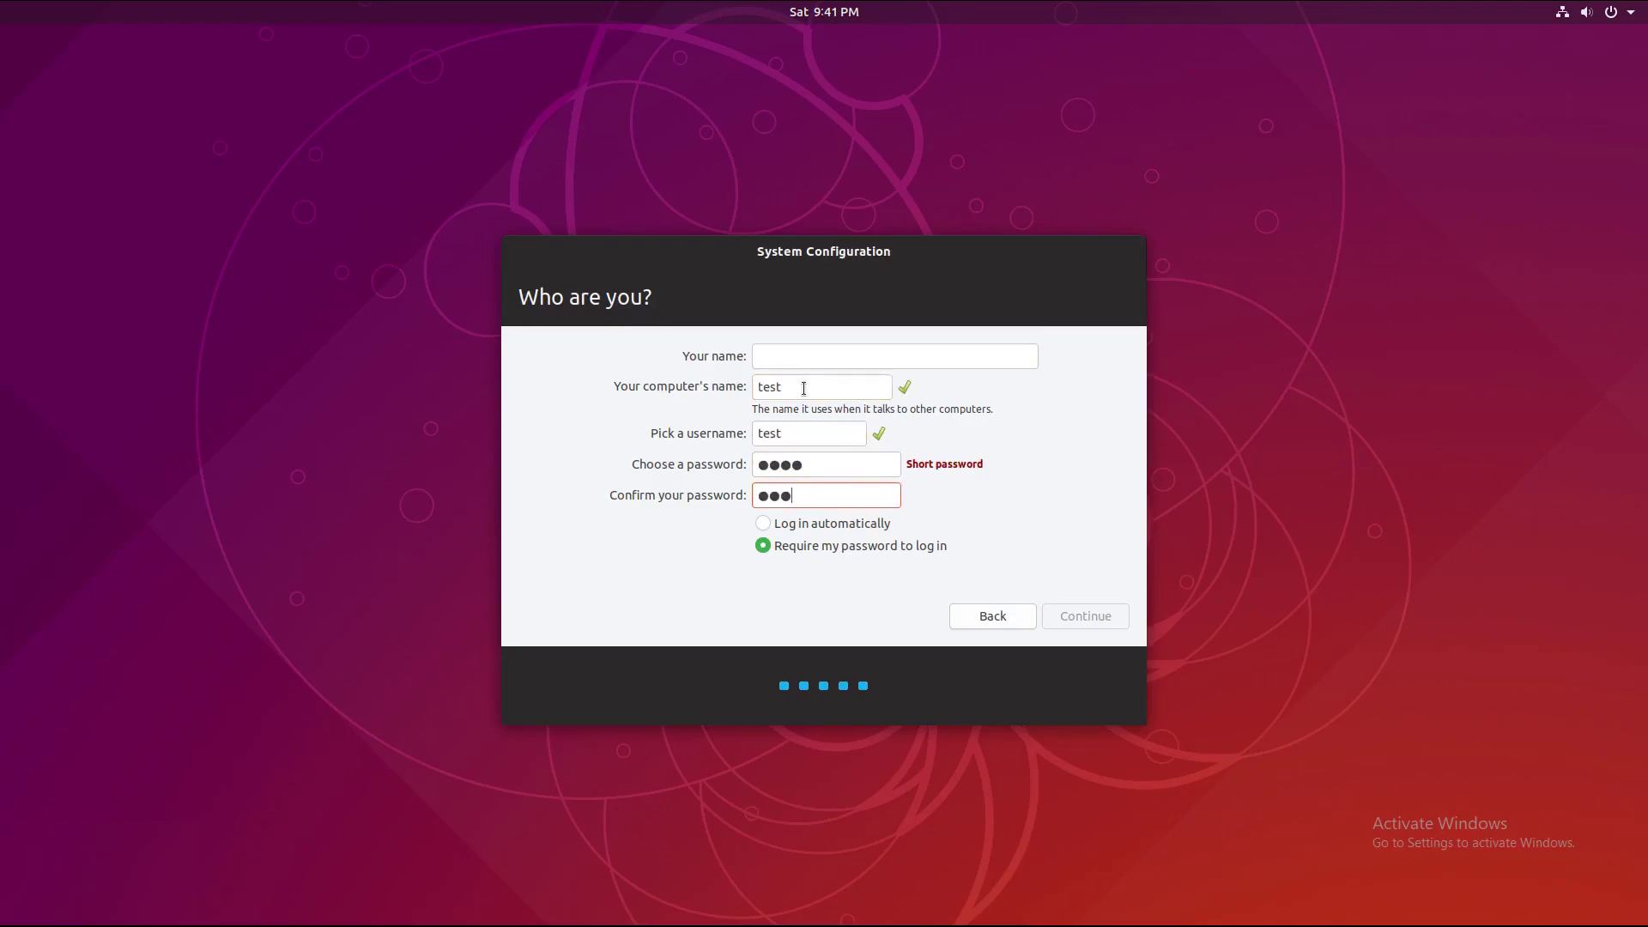
{"action": "left_click", "coordinate": [1088, 614]}
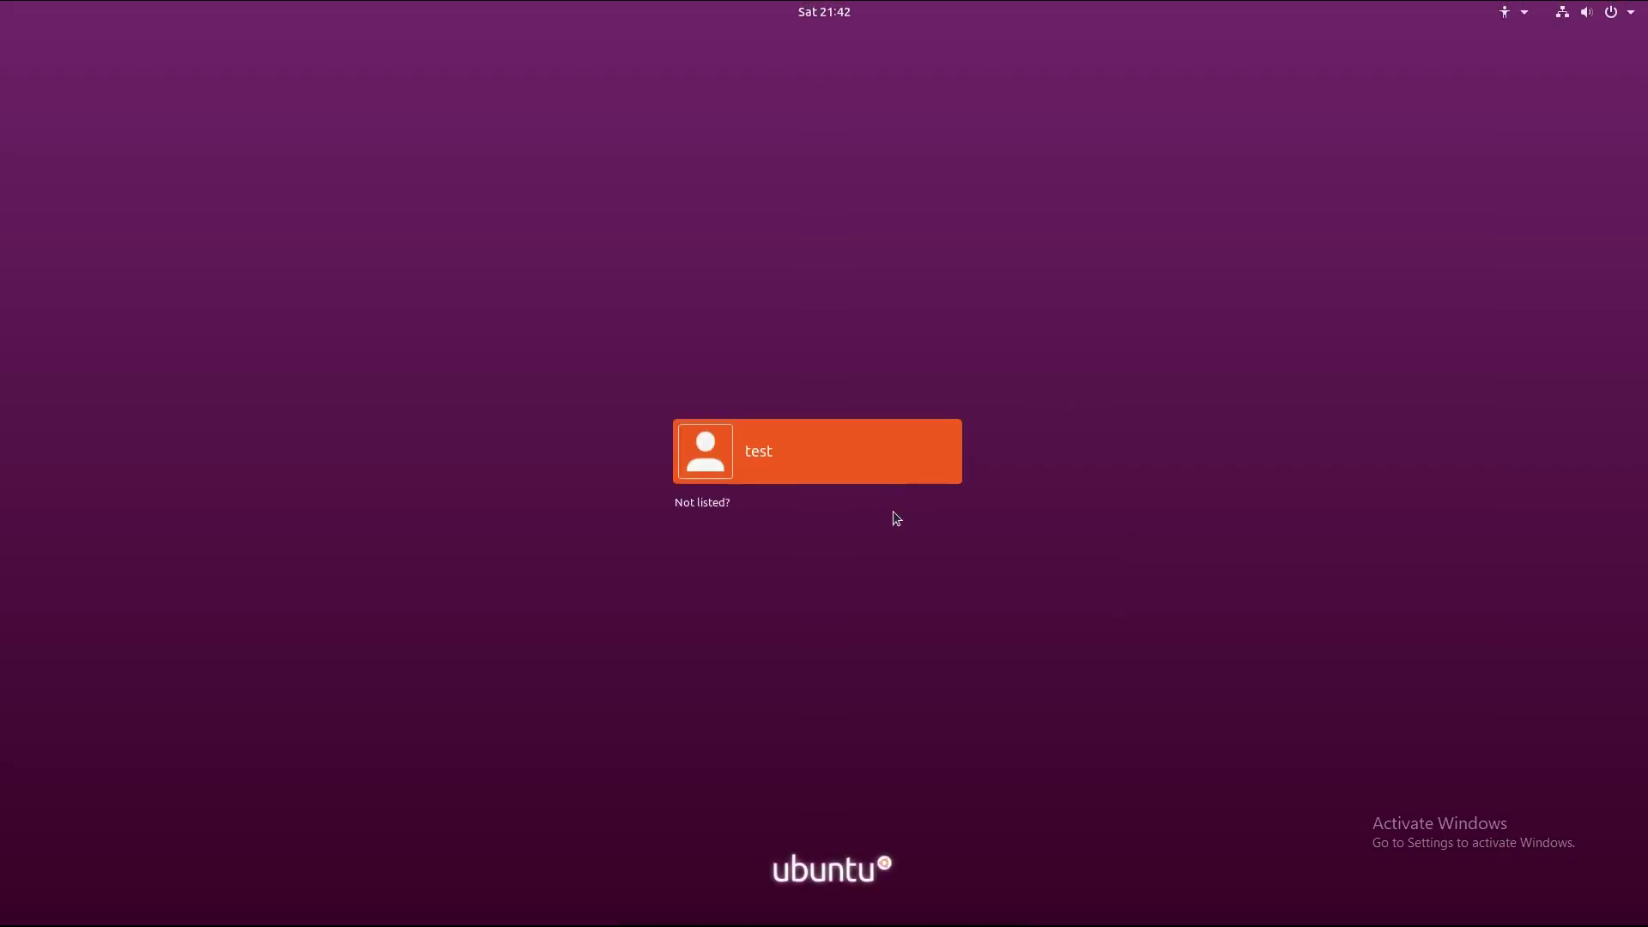
Step: Sign in to Ubuntu as the new user with the account password
{"action": "left_click", "coordinate": [884, 455]}
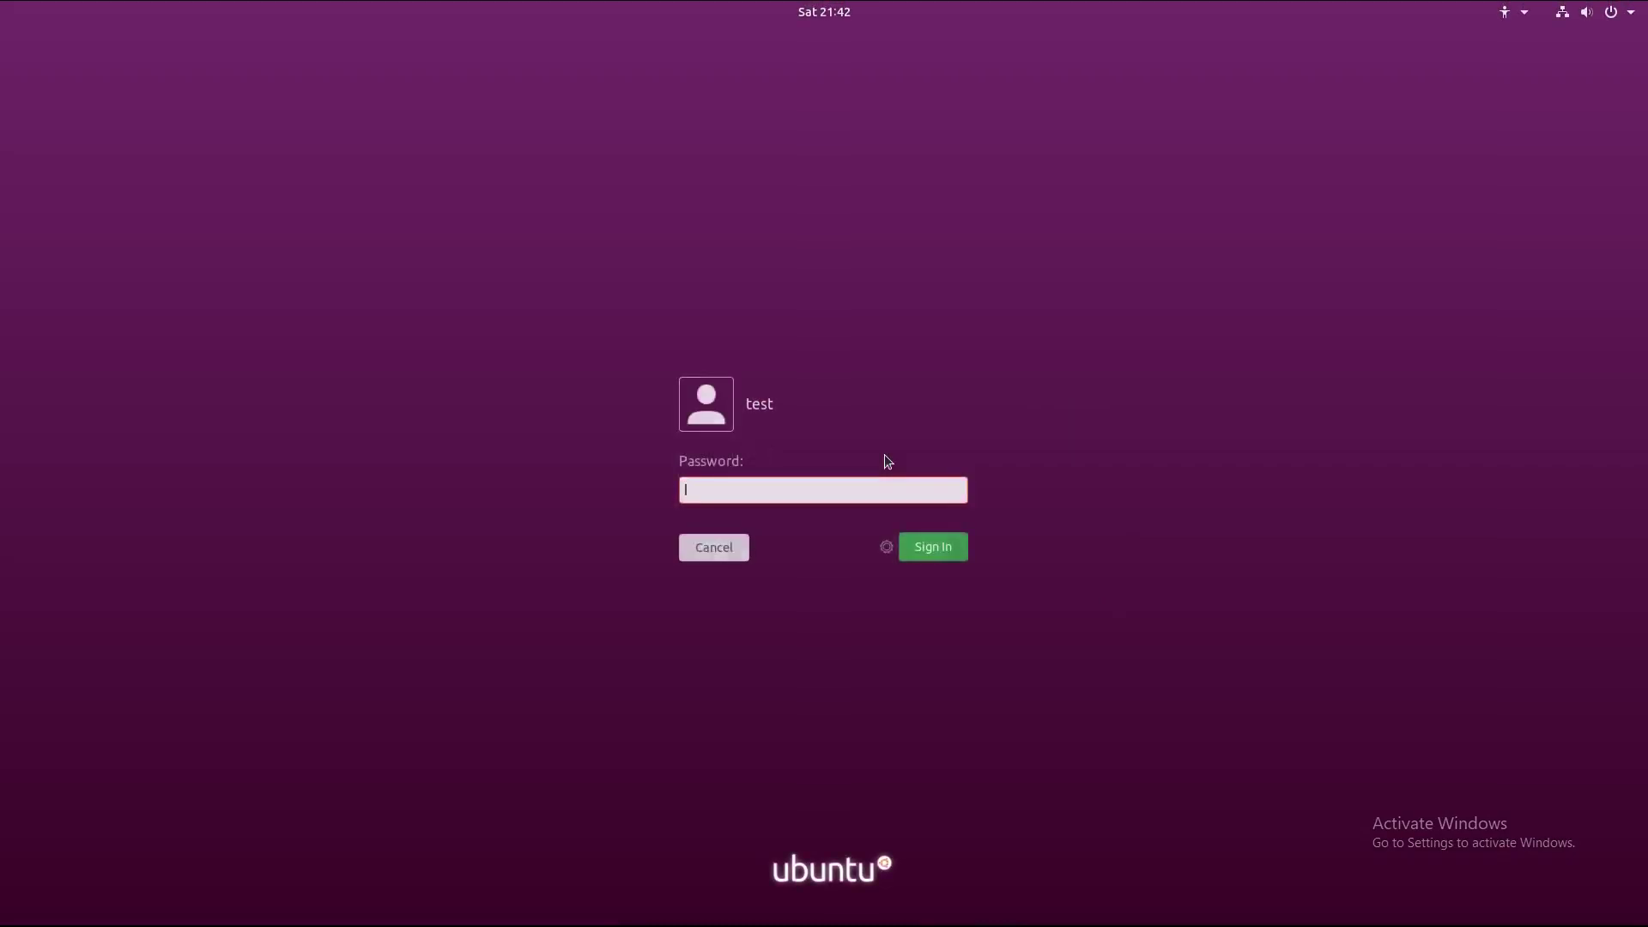
{"action": "type", "text": "te"}
{"action": "type", "text": "st"}
{"action": "key", "text": "Return"}
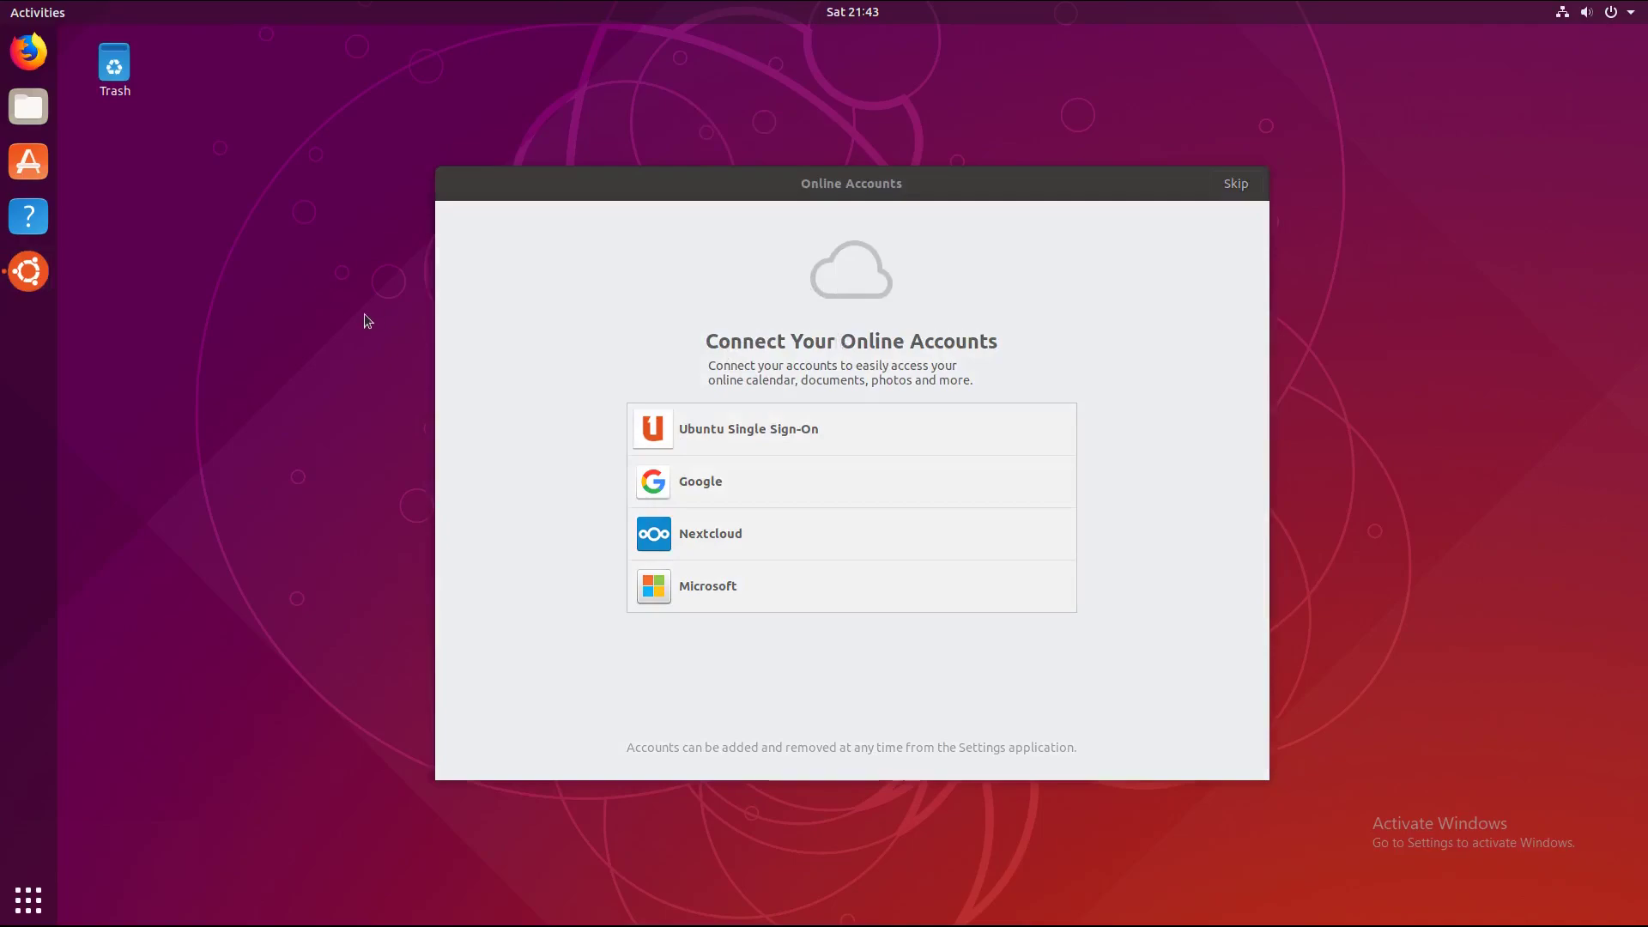
Step: Check that Discord and GBirthday are installed, then power off the virtual machine
{"action": "left_click", "coordinate": [28, 900]}
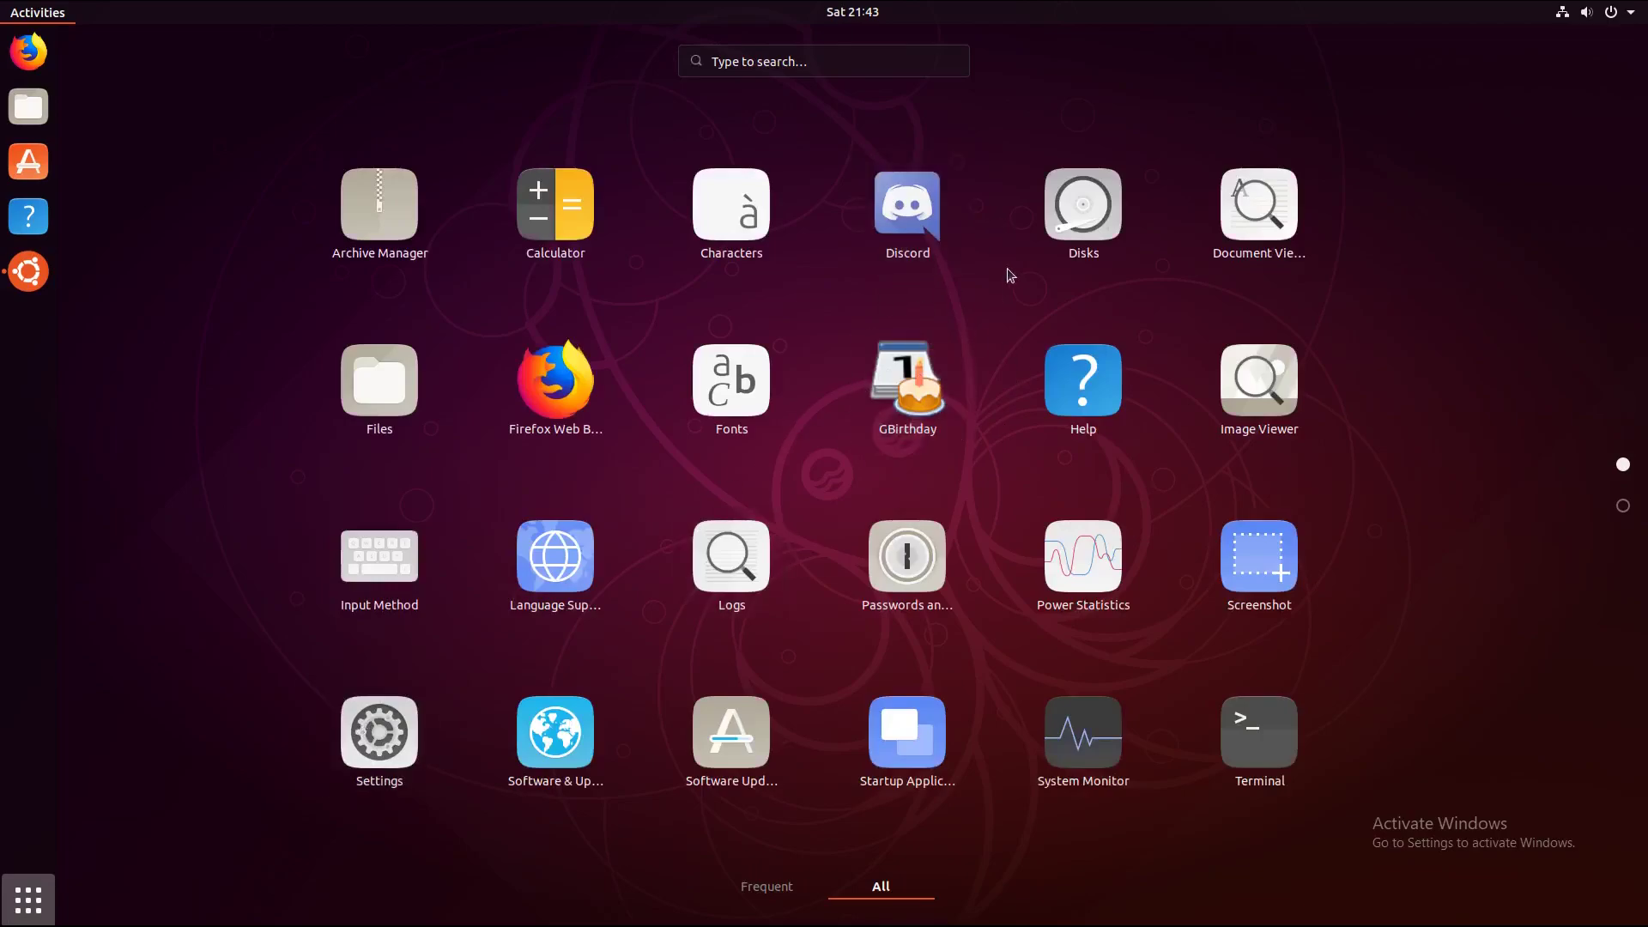
{"action": "left_click", "coordinate": [1018, 918]}
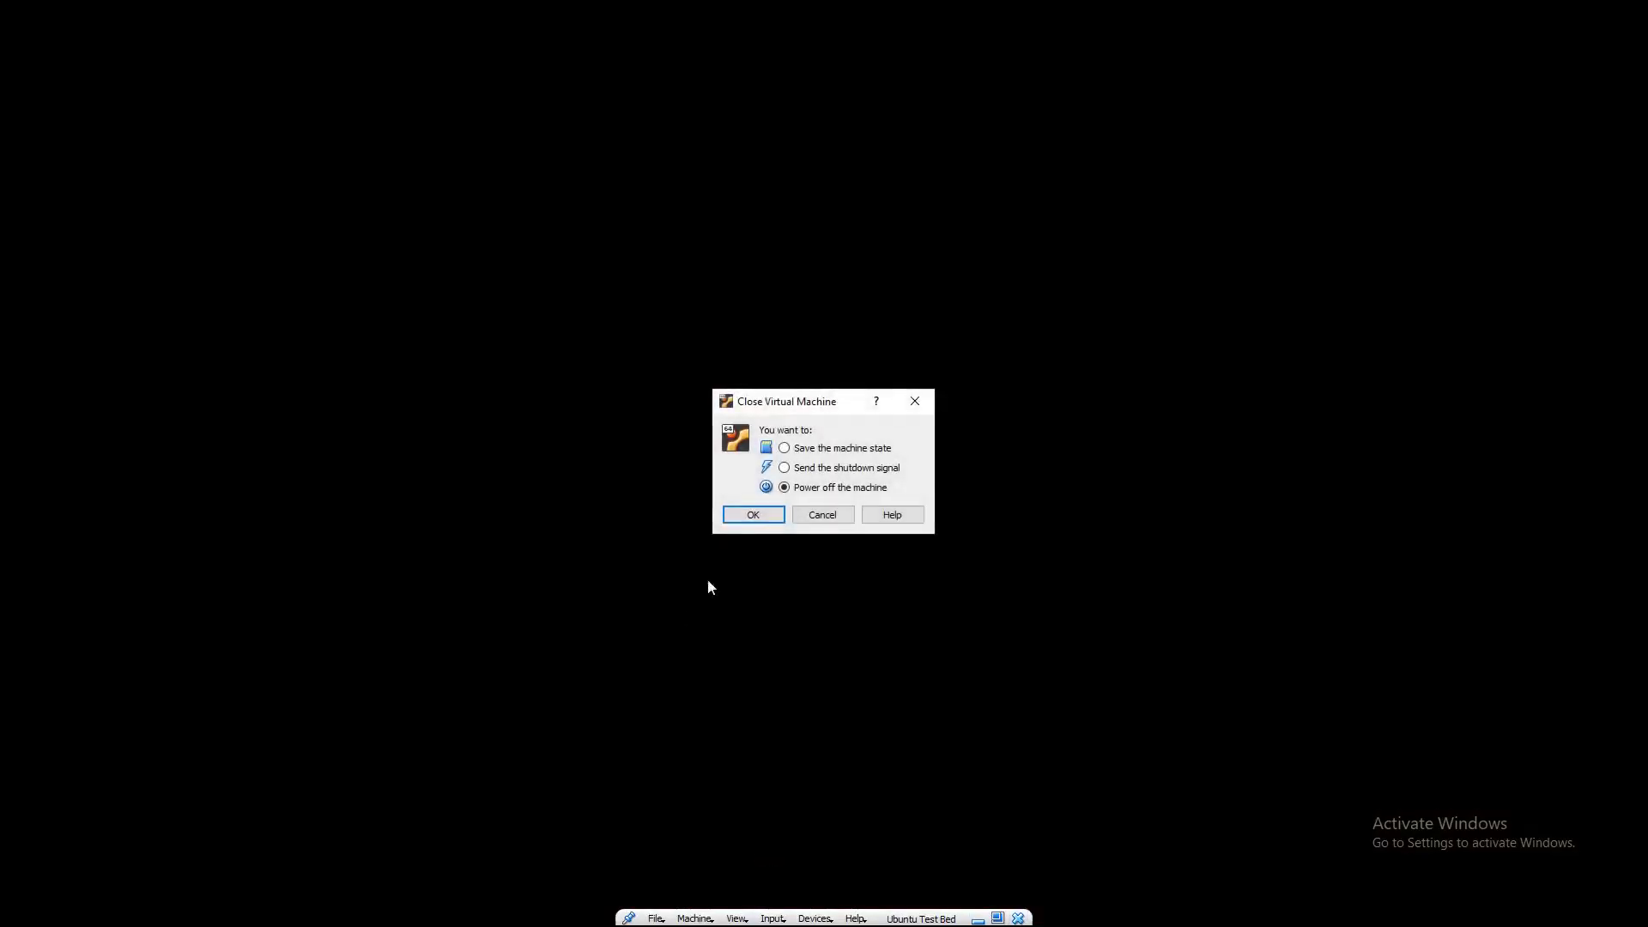
{"action": "key", "text": "Return"}
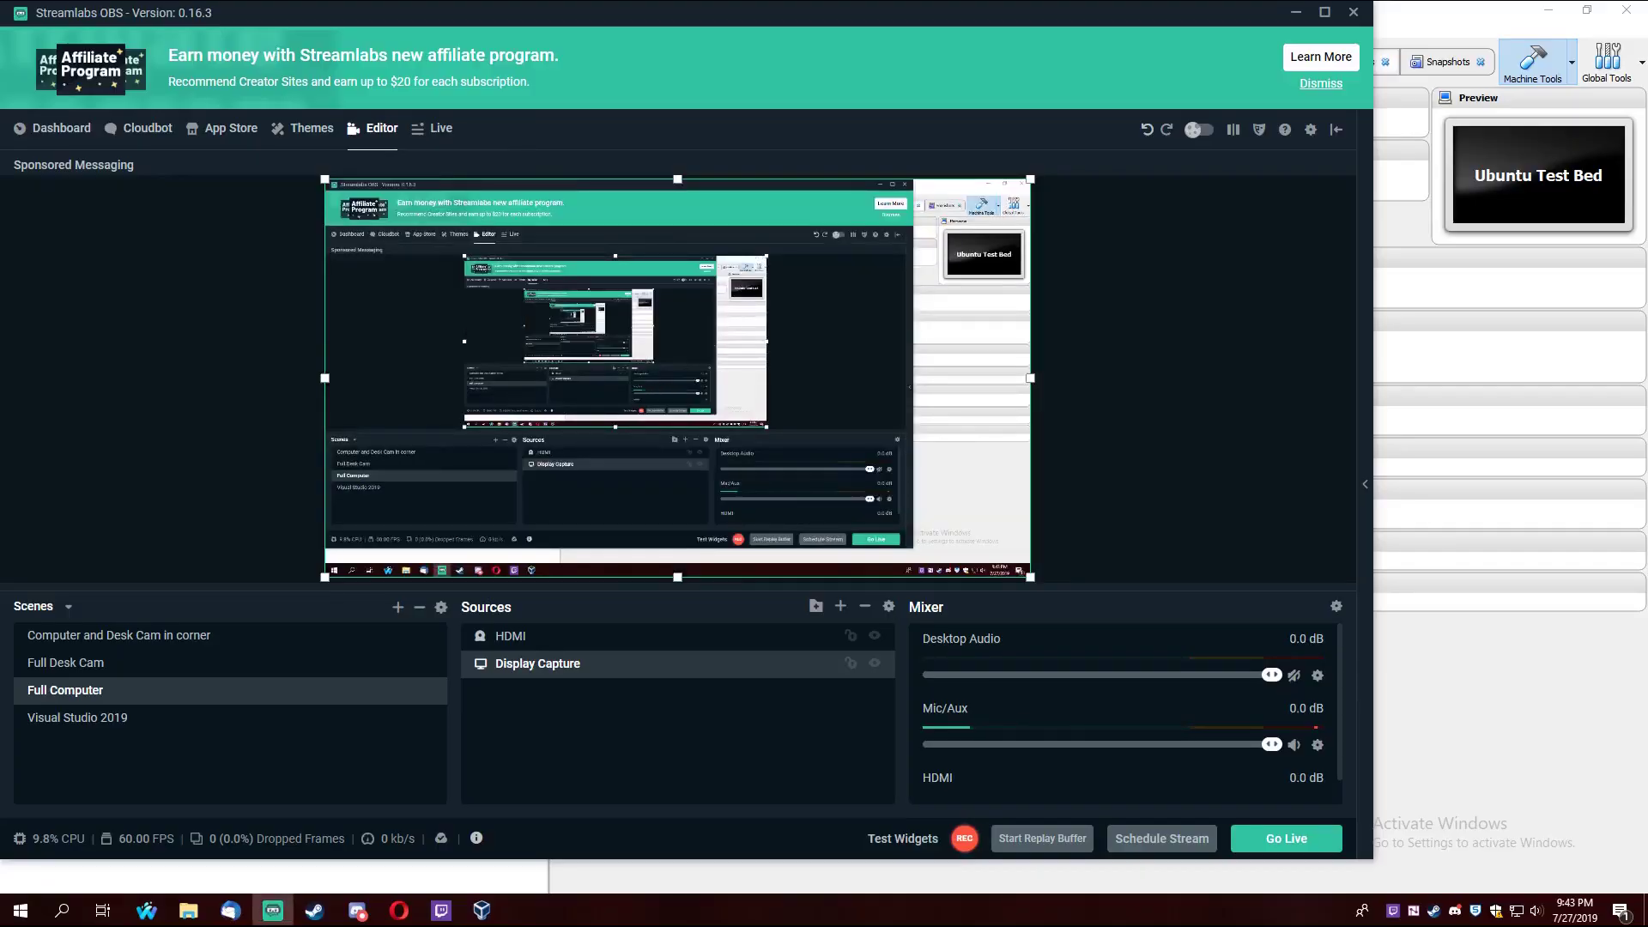